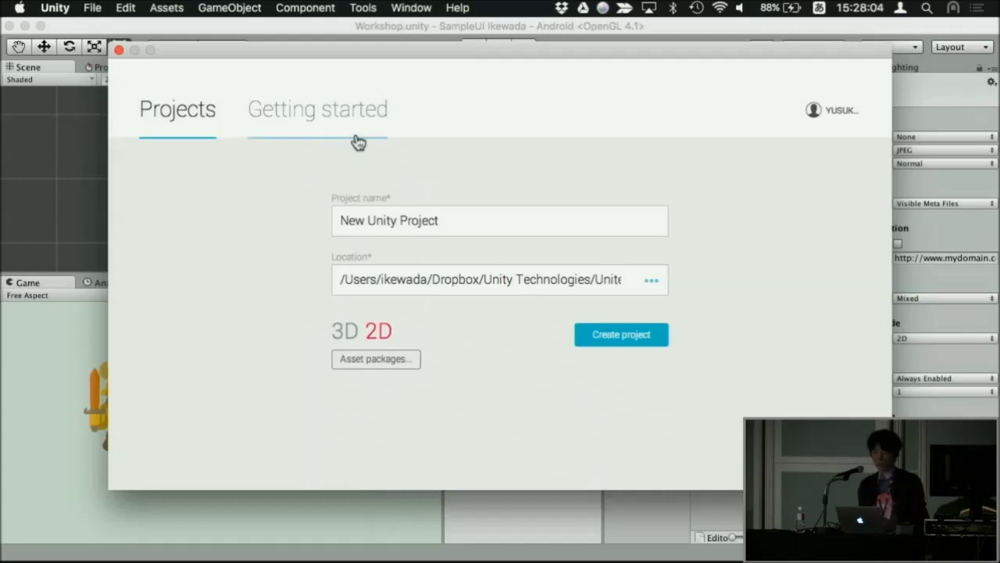
# Step: Close the project creation window and switch to Keynote to play the for TA.key slideshow from slide 19
pyautogui.click(119, 49)
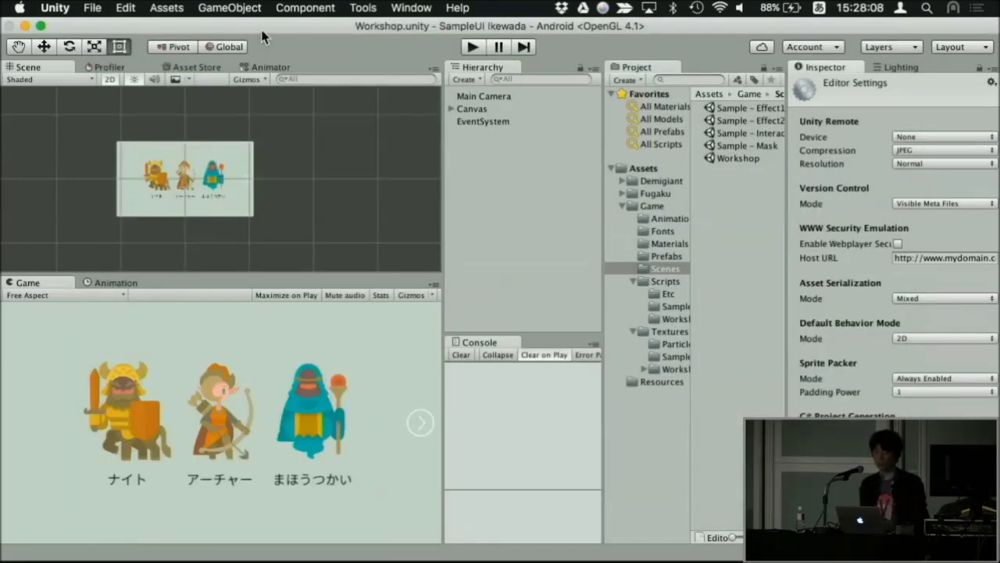
pyautogui.hotkey('ctrl', 'Up')
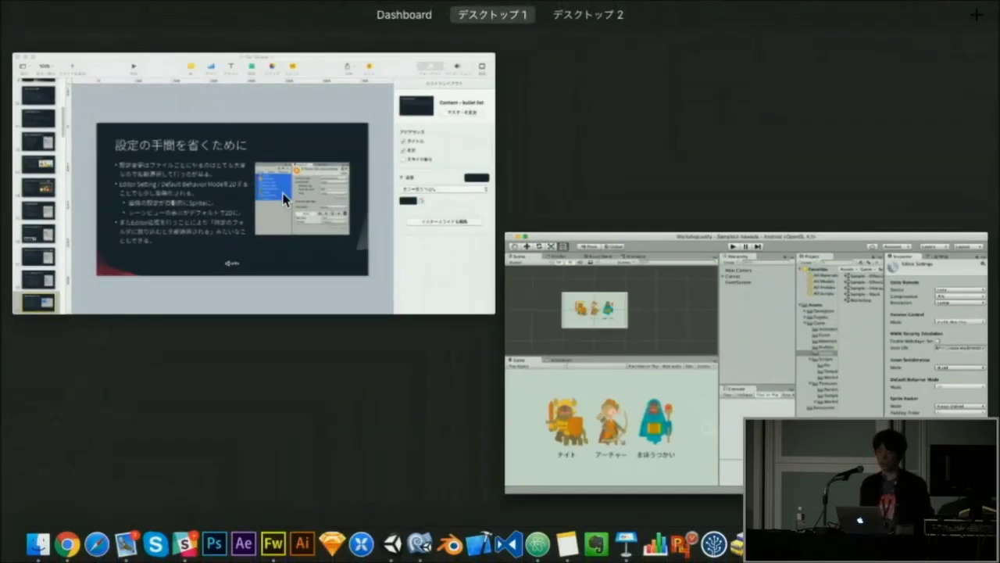
pyautogui.click(434, 247)
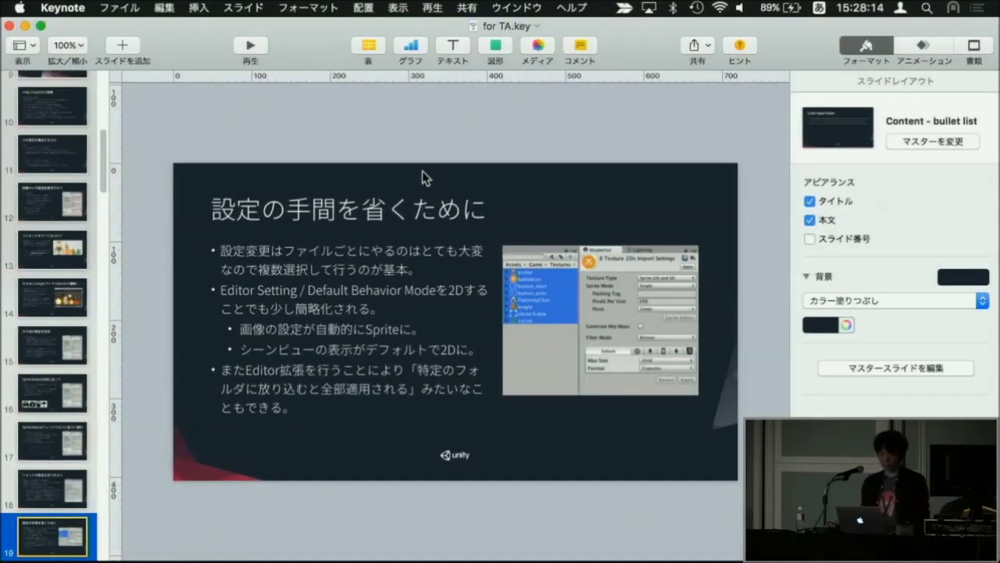
pyautogui.click(263, 44)
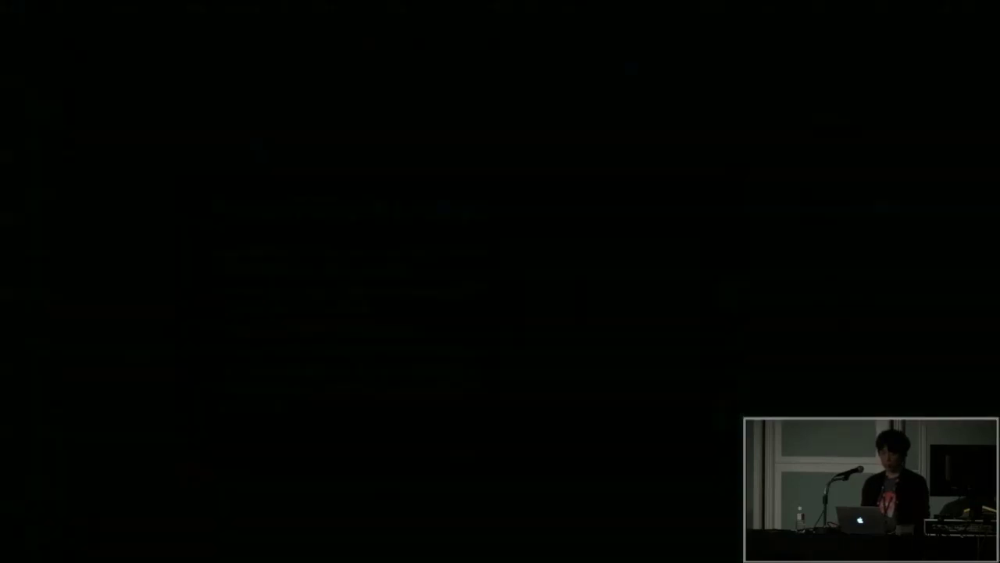
# Step: Advance the slideshow to the slide about placing a Canvas and end the presentation
pyautogui.press('Right')
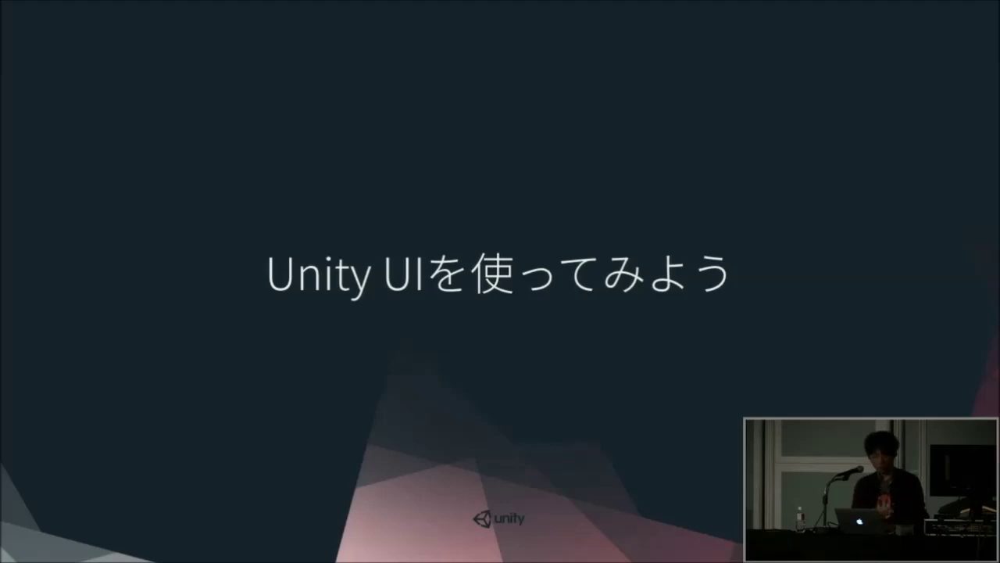
pyautogui.press('Right')
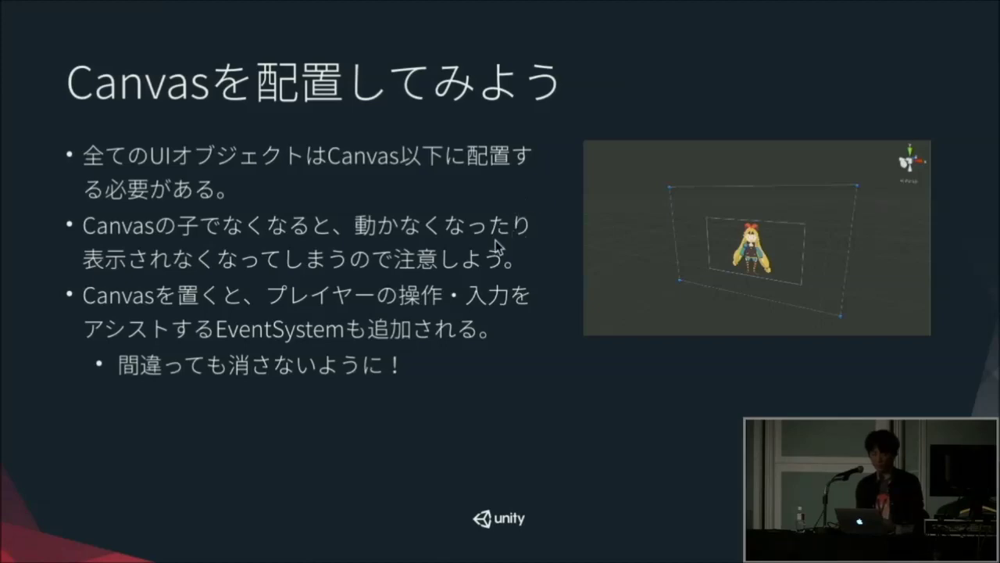
pyautogui.press('Escape')
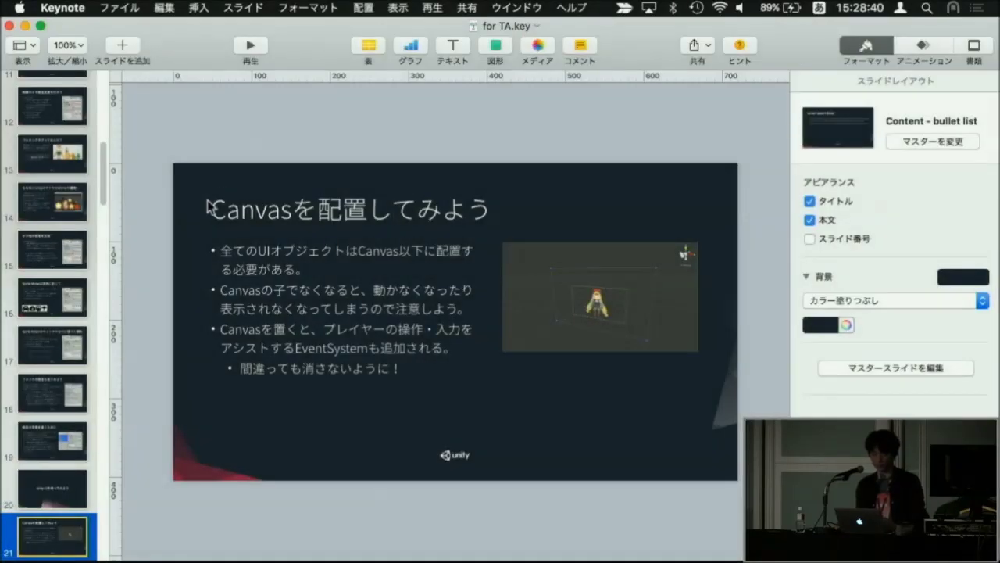
# Step: Switch to Unity and create a new scene in place of the Workshop scene
pyautogui.moveTo(332, 544)
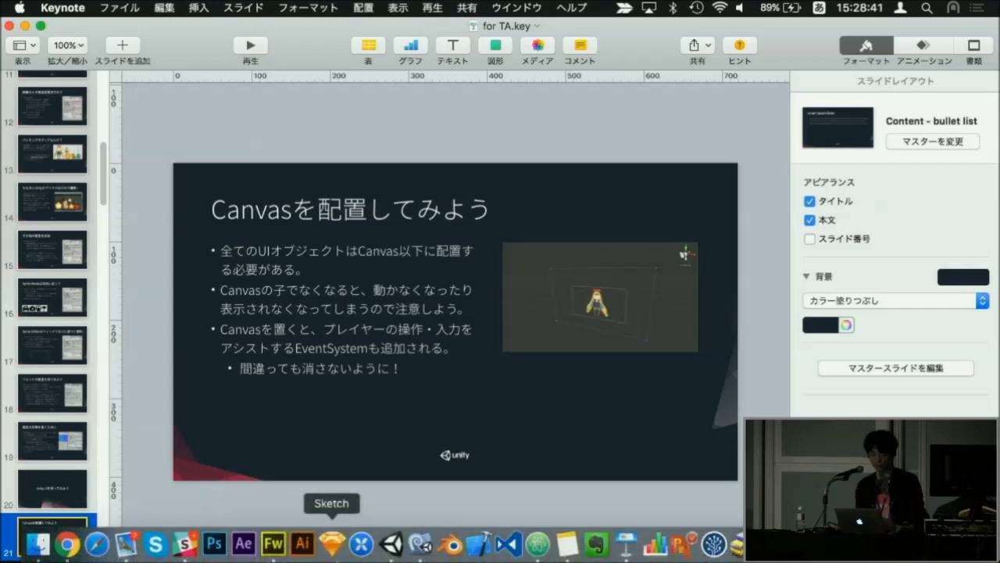
pyautogui.click(391, 545)
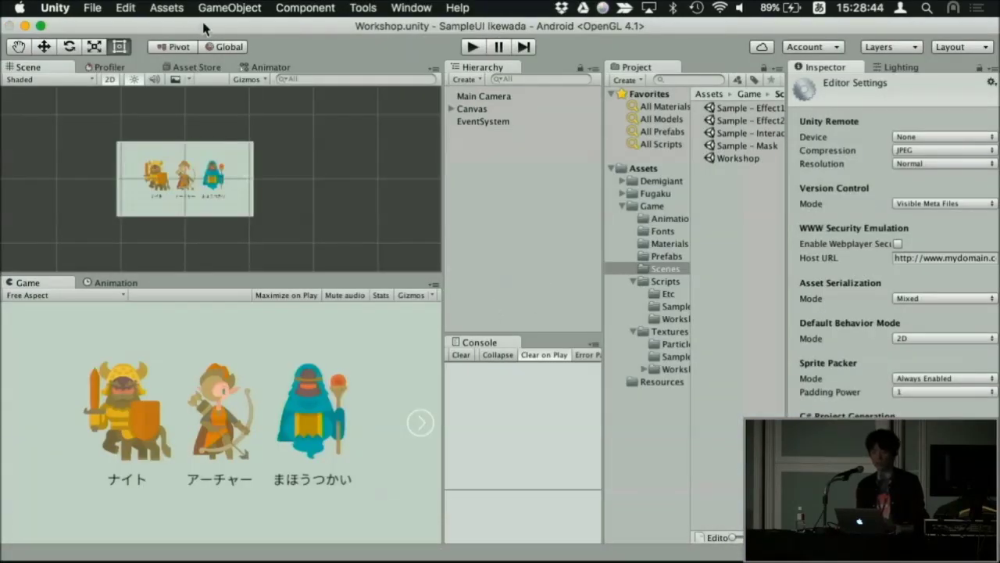
pyautogui.click(522, 121)
pyautogui.click(523, 109)
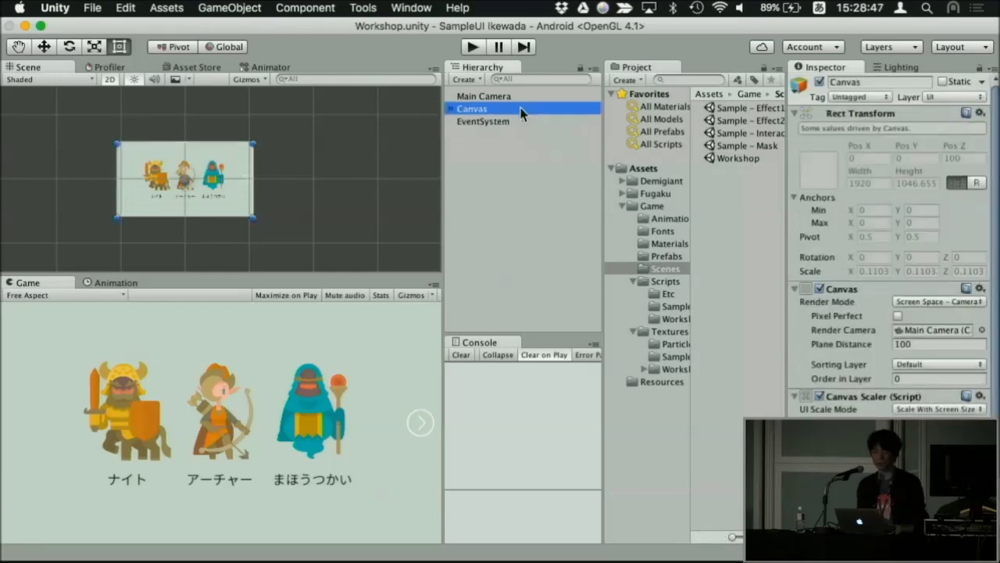
pyautogui.click(125, 8)
pyautogui.moveTo(109, 8)
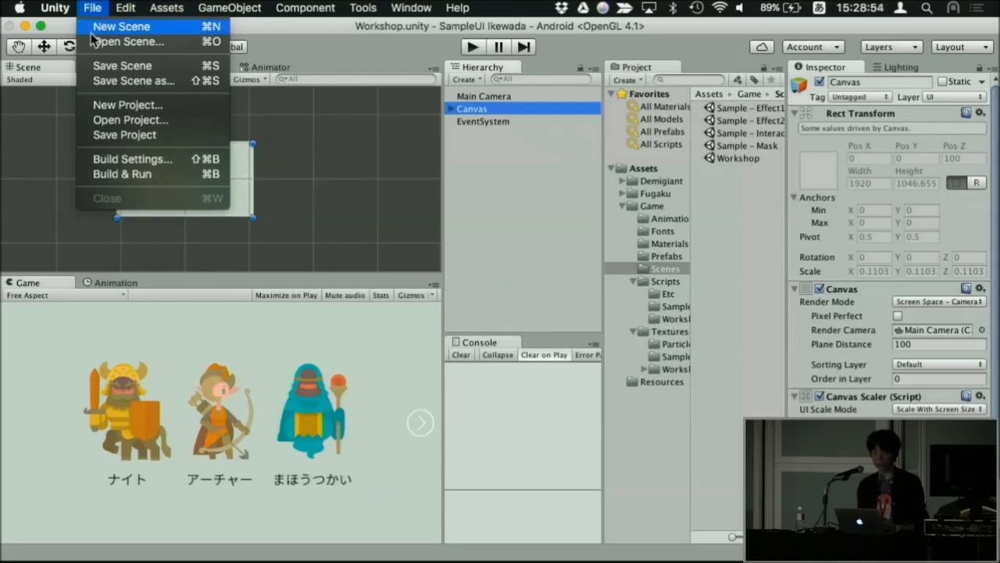
pyautogui.click(92, 30)
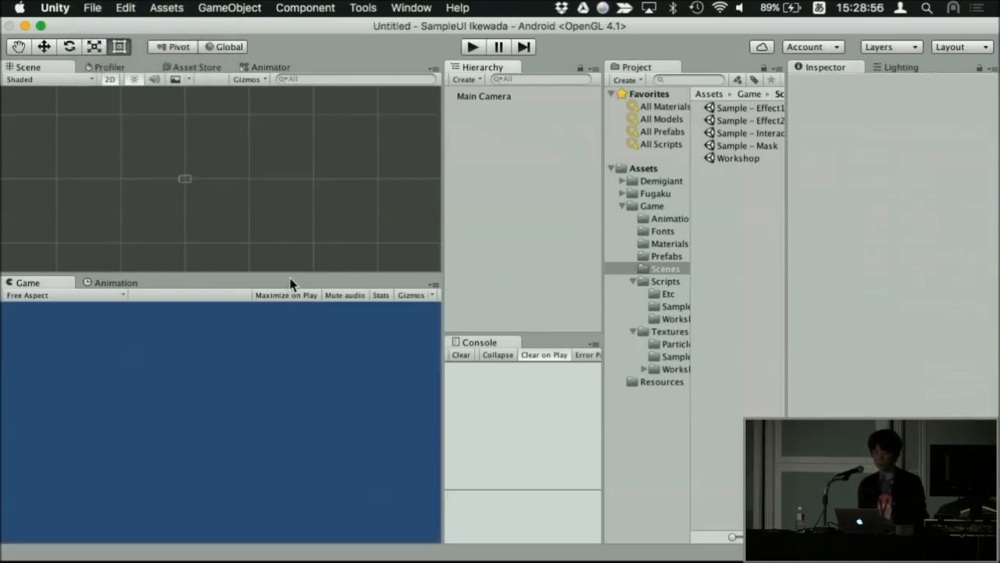
# Step: Enlarge the Game view at the expense of the Scene view and select the Main Camera
pyautogui.moveTo(290, 273); pyautogui.dragTo(311, 207)
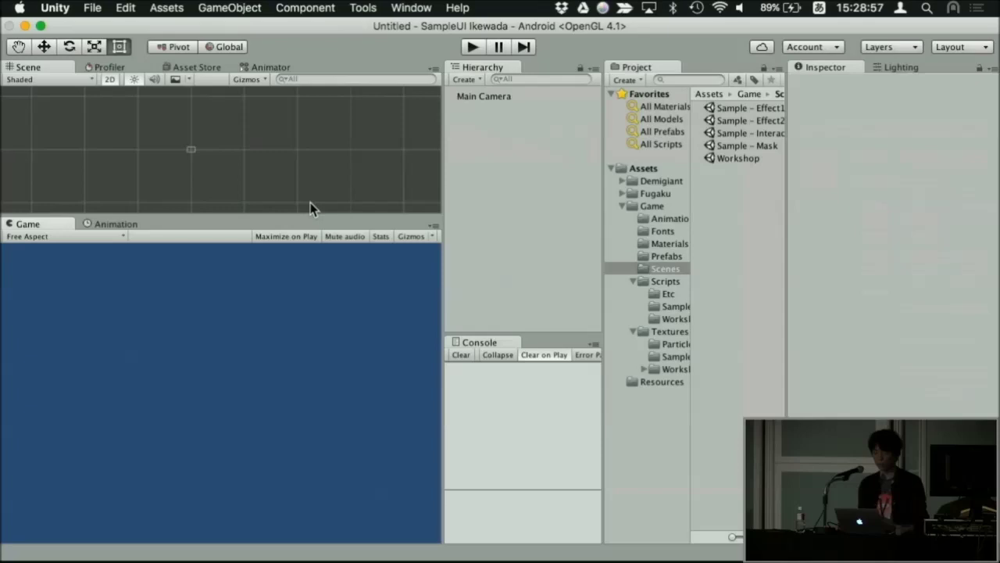
pyautogui.click(508, 98)
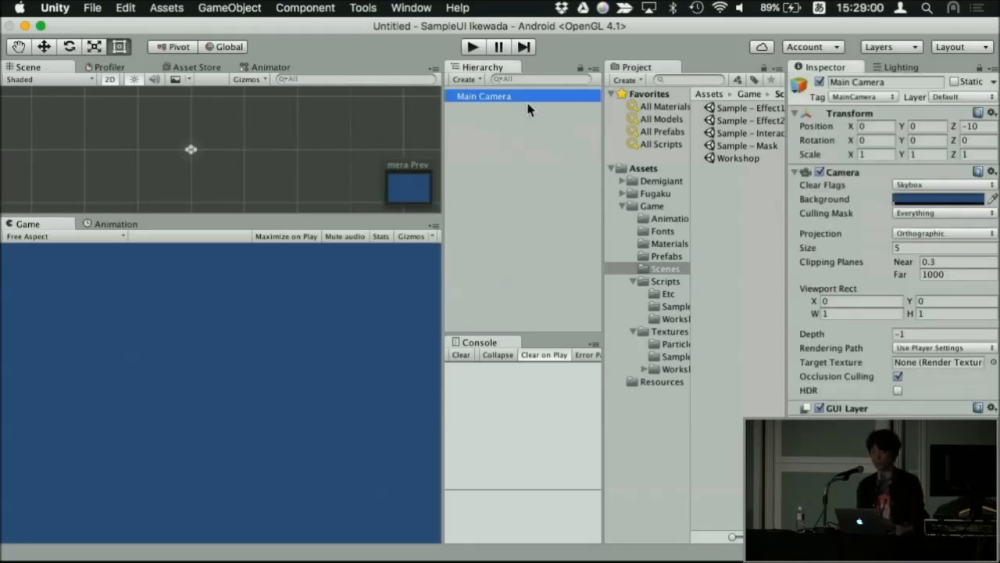
pyautogui.hotkey('ctrl', 'Up')
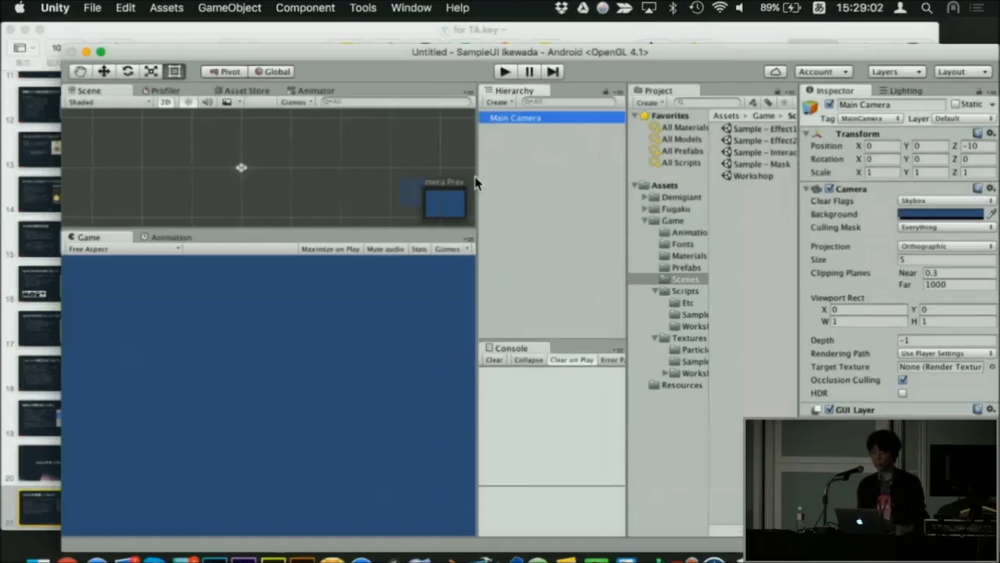
pyautogui.click(569, 337)
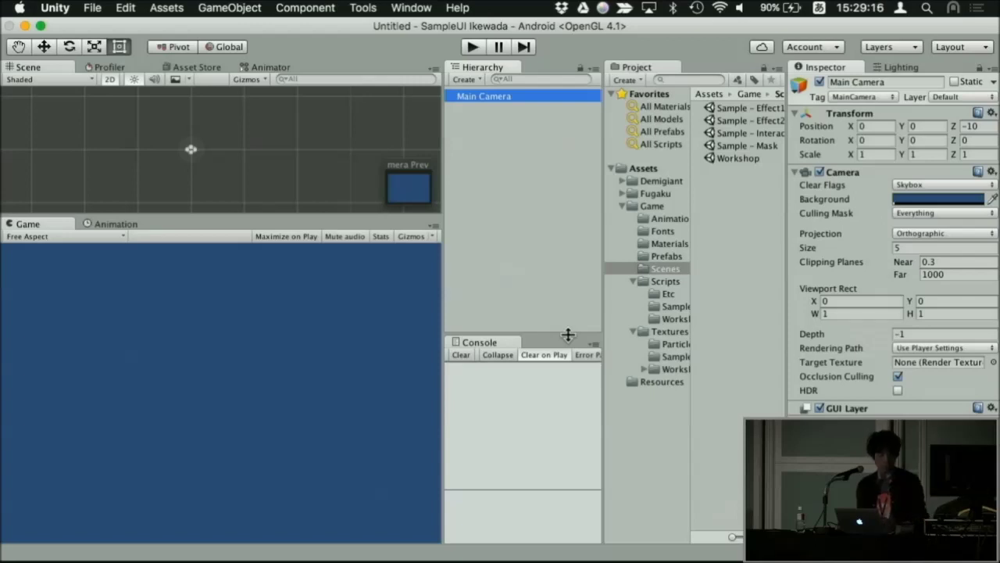
# Step: Add a UI Canvas to the new scene
pyautogui.click(462, 80)
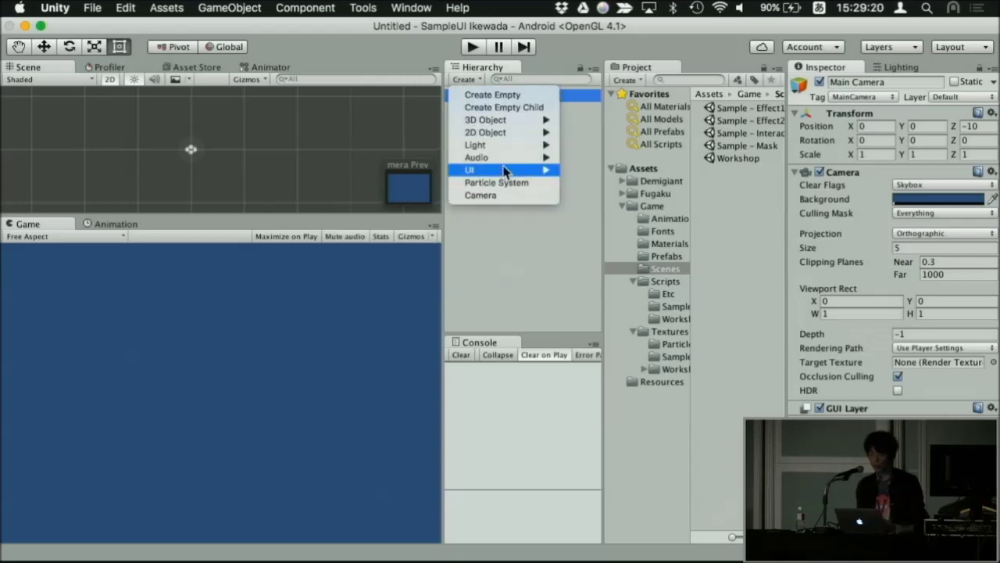
pyautogui.moveTo(509, 170)
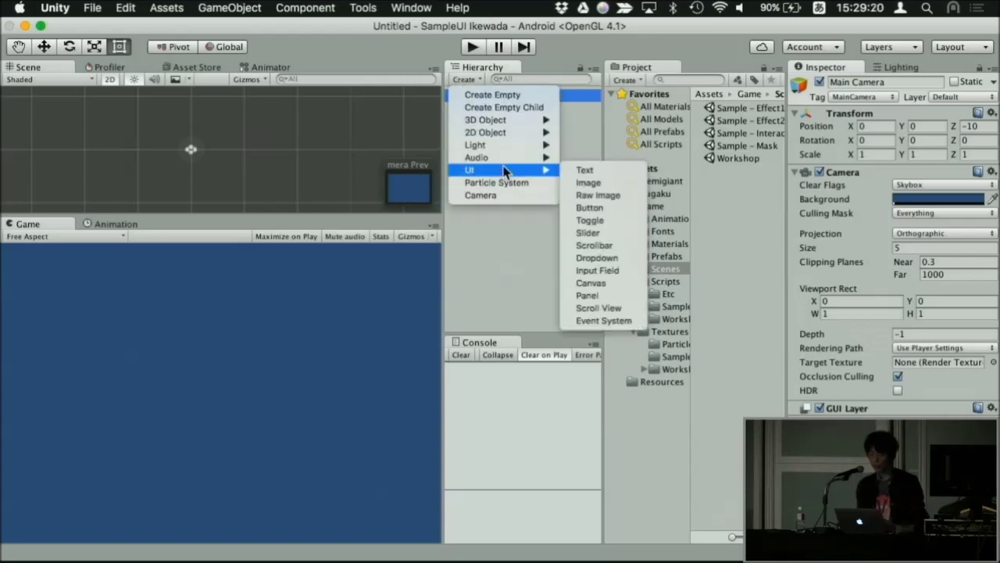
pyautogui.click(607, 283)
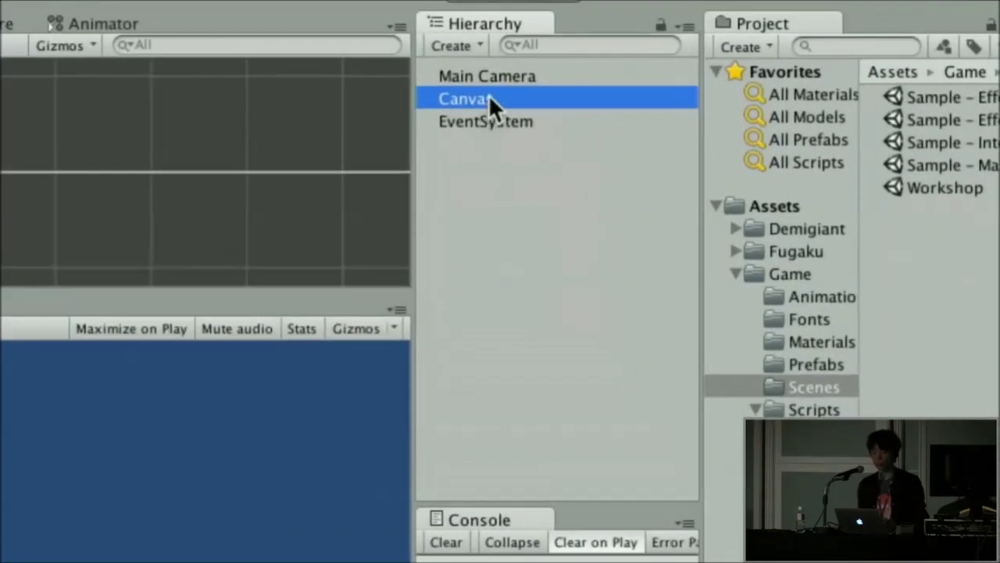
# Step: Examine the Main Camera, Canvas and EventSystem objects in the scene and the components of the Canvas and EventSystem
pyautogui.click(496, 78)
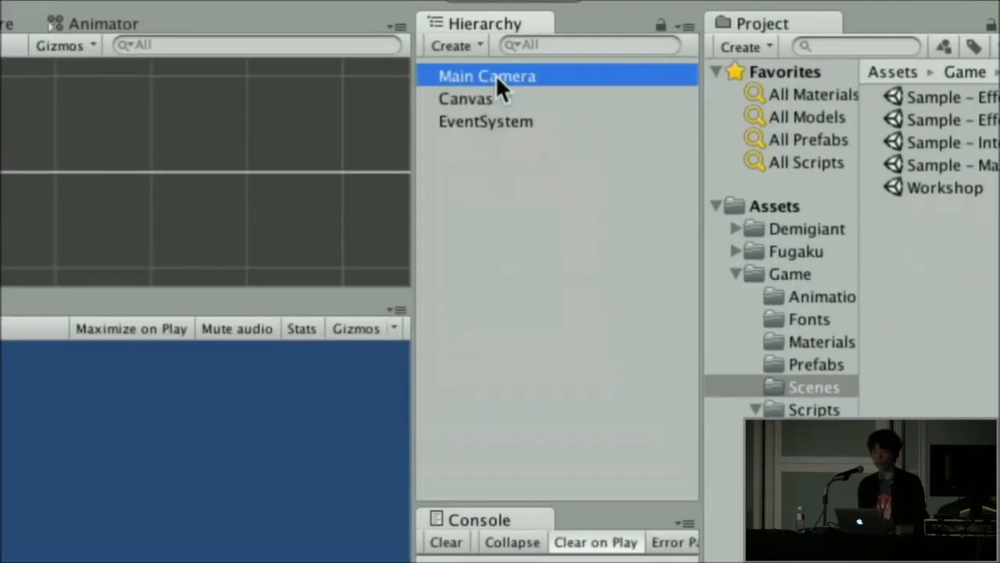
pyautogui.click(497, 99)
pyautogui.keyDown('shift'); pyautogui.click(499, 122); pyautogui.keyUp('shift')
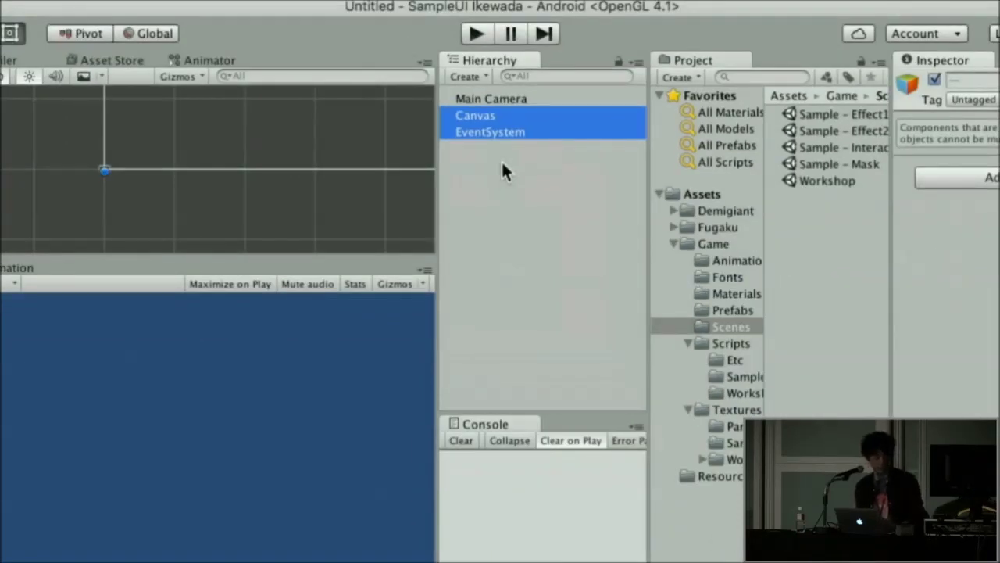
pyautogui.click(501, 159)
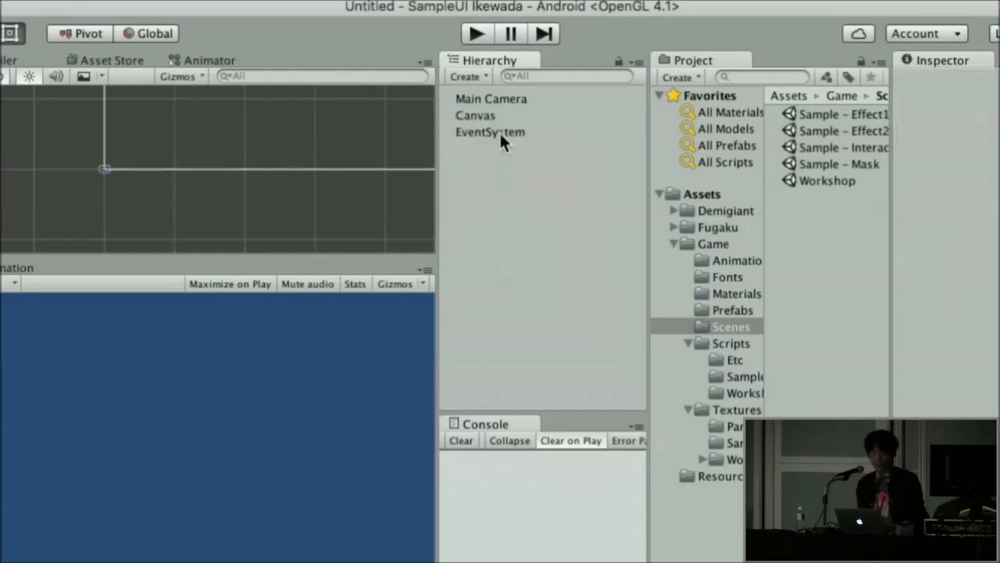
pyautogui.click(499, 113)
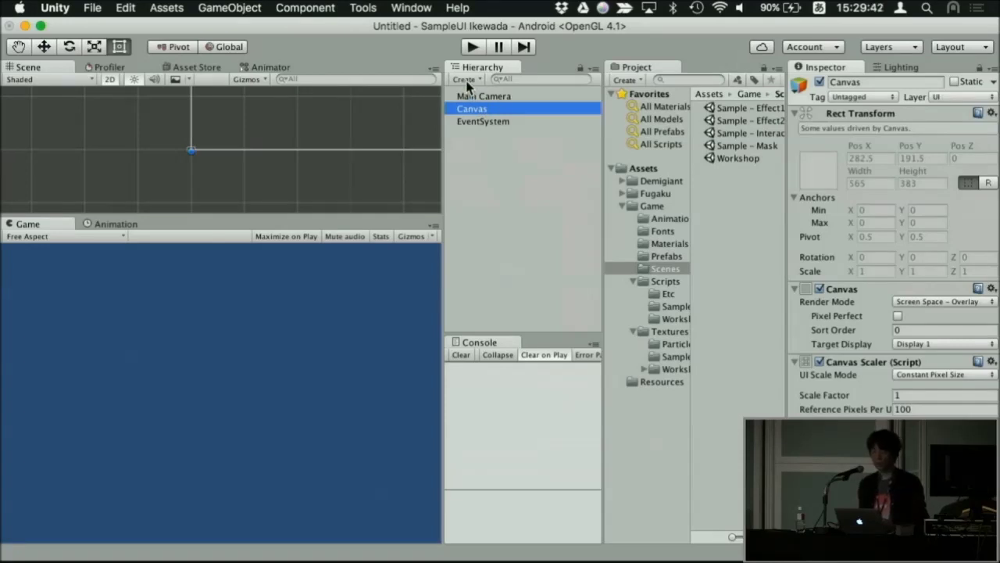
pyautogui.click(475, 122)
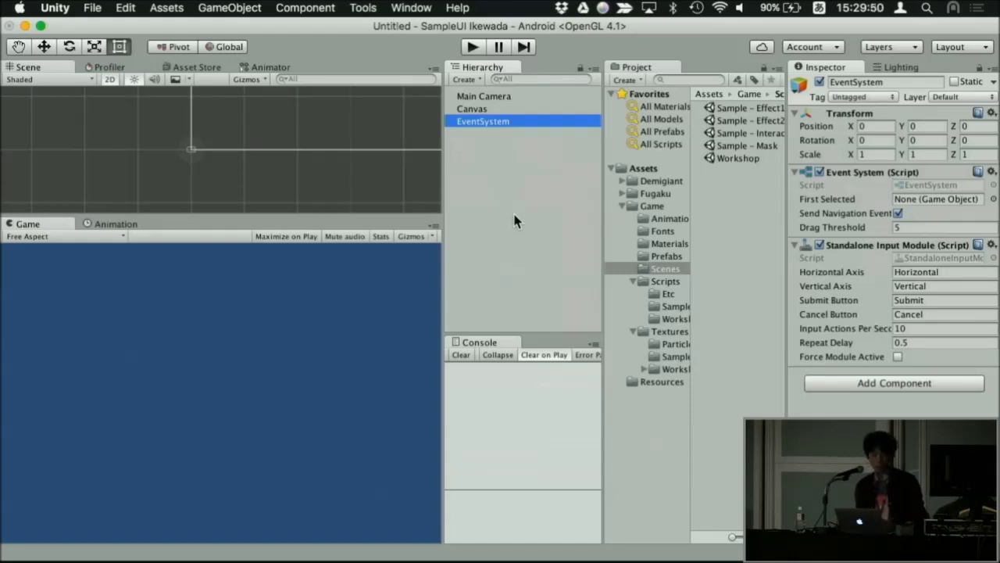
pyautogui.click(485, 111)
pyautogui.click(492, 122)
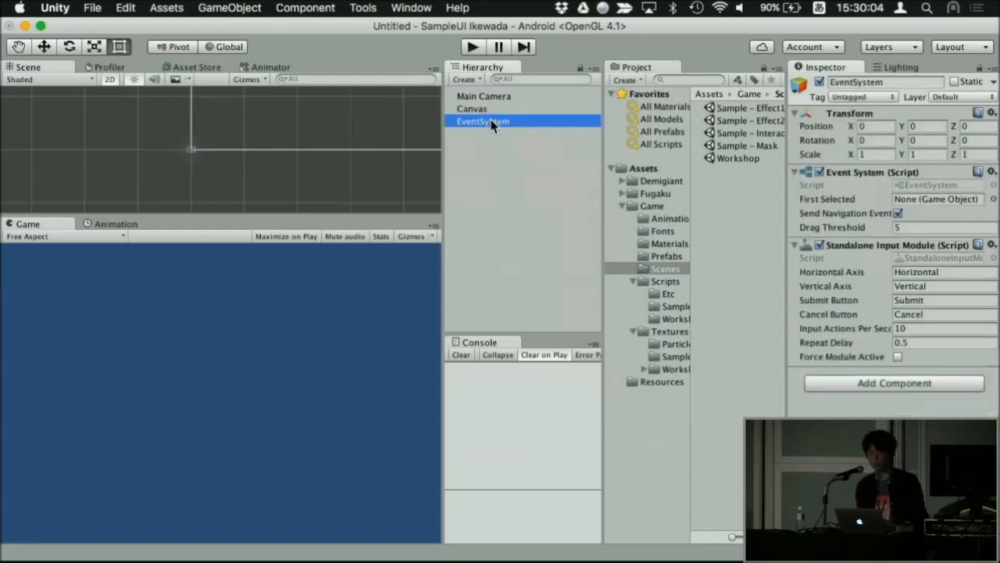
pyautogui.click(507, 108)
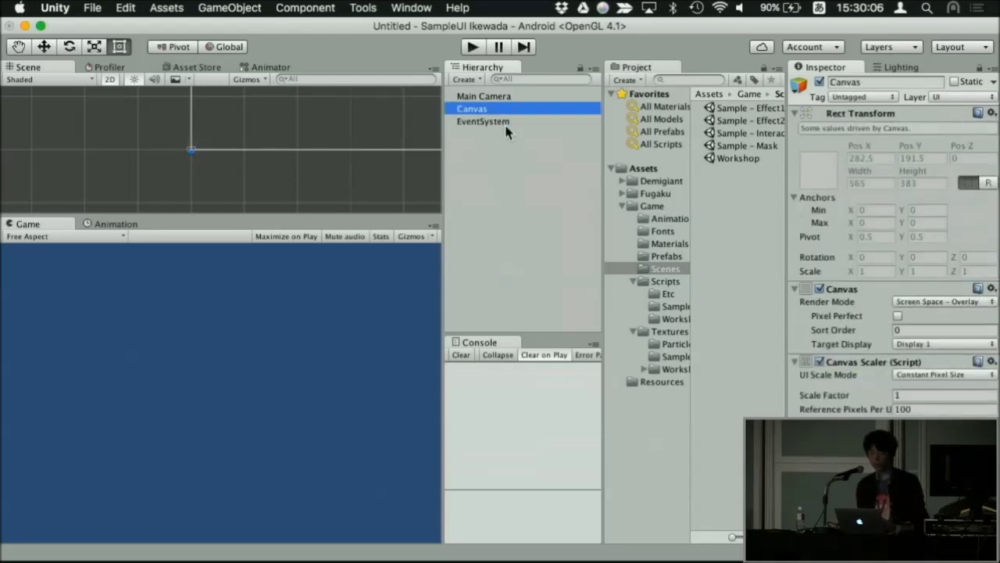
pyautogui.click(506, 125)
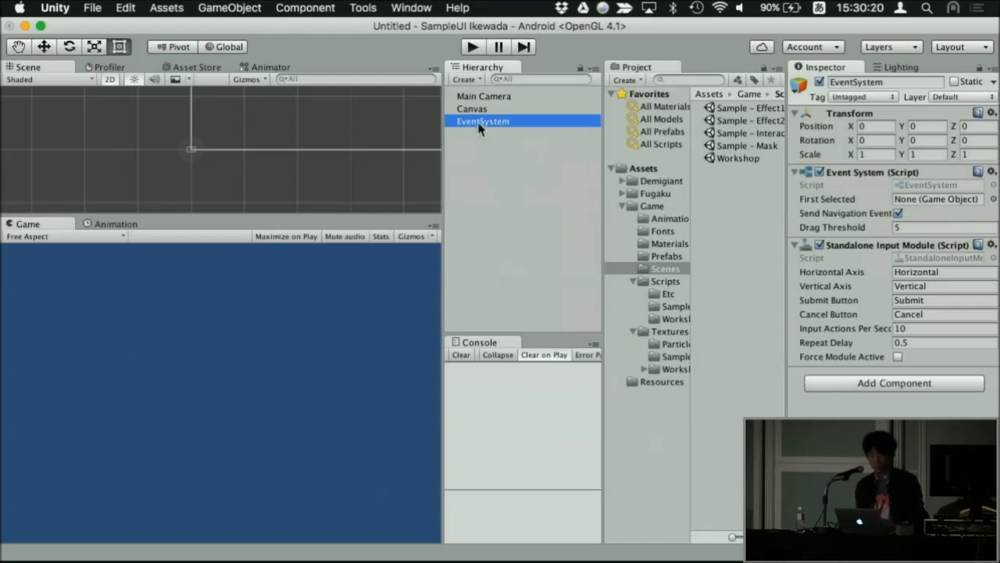
pyautogui.click(484, 97)
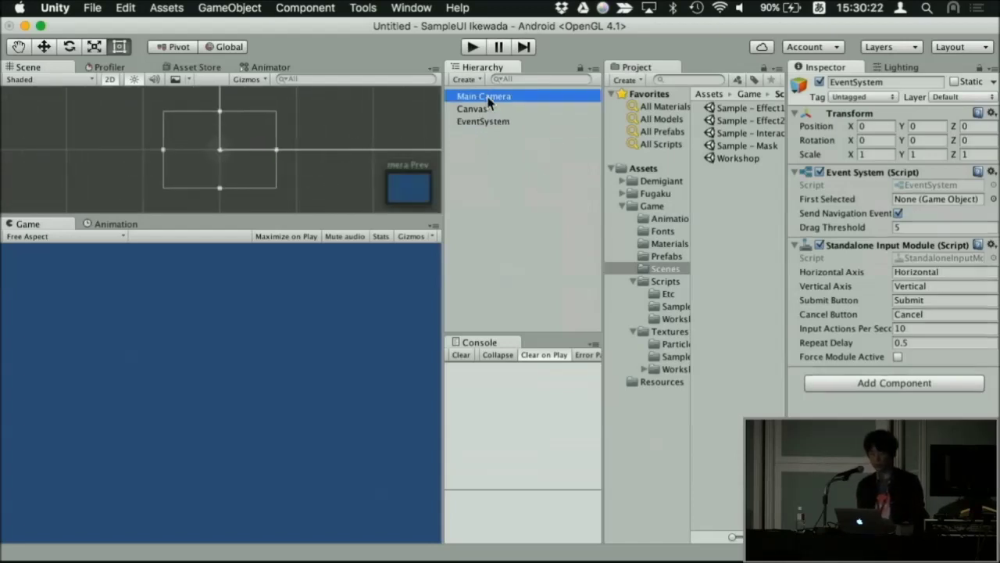
# Step: Add a UI Image as a child of the Canvas
pyautogui.click(476, 108)
pyautogui.click(469, 80)
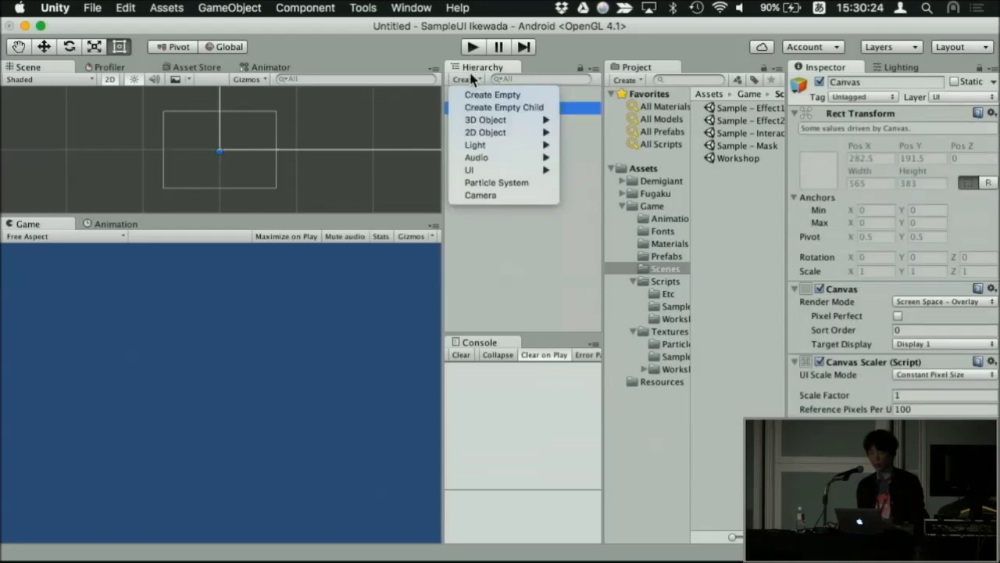
pyautogui.moveTo(508, 171)
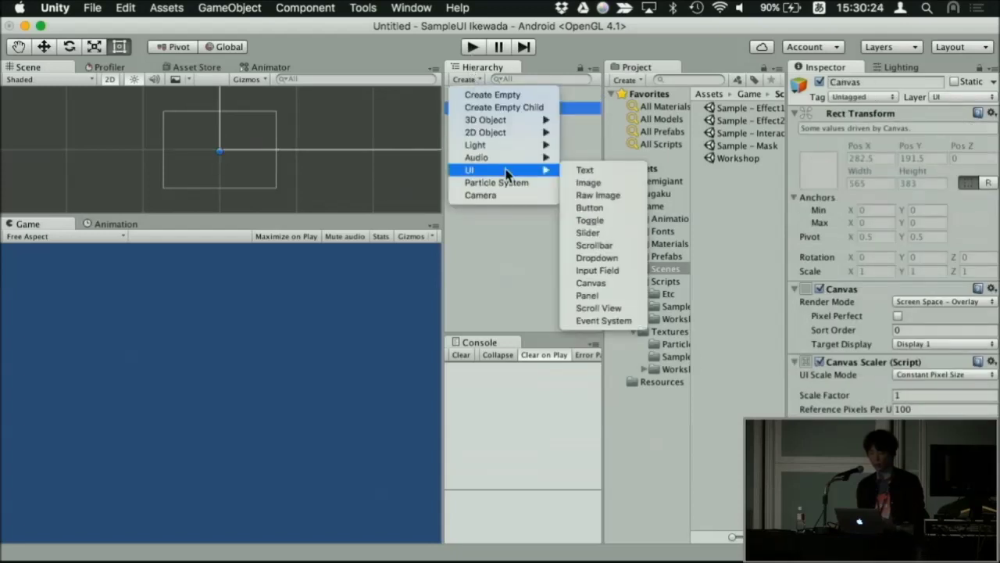
pyautogui.click(593, 182)
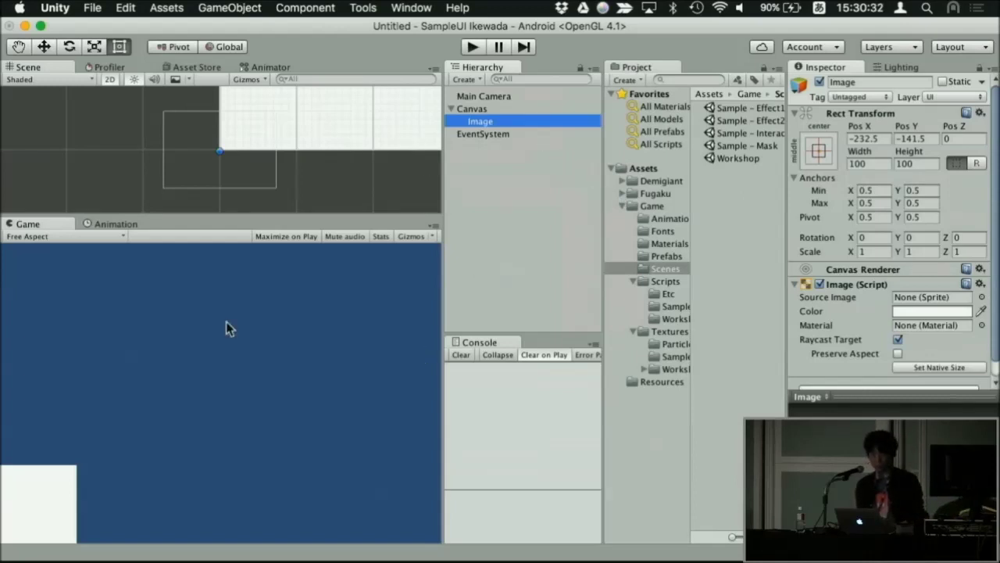
# Step: Add a UI Text object under the Canvas, next to the Image
pyautogui.scroll(-5, 223, 110)
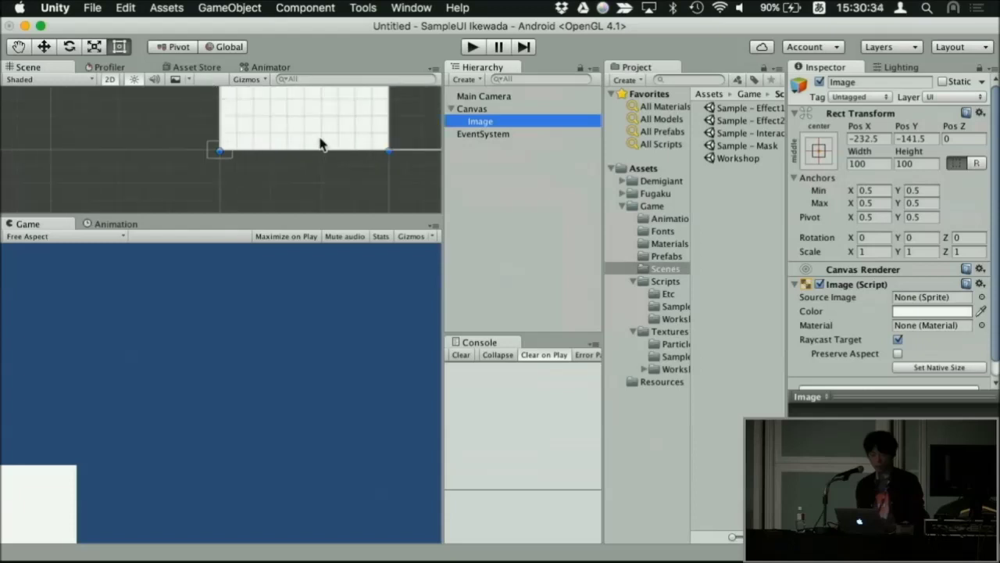
pyautogui.scroll(5, 313, 142)
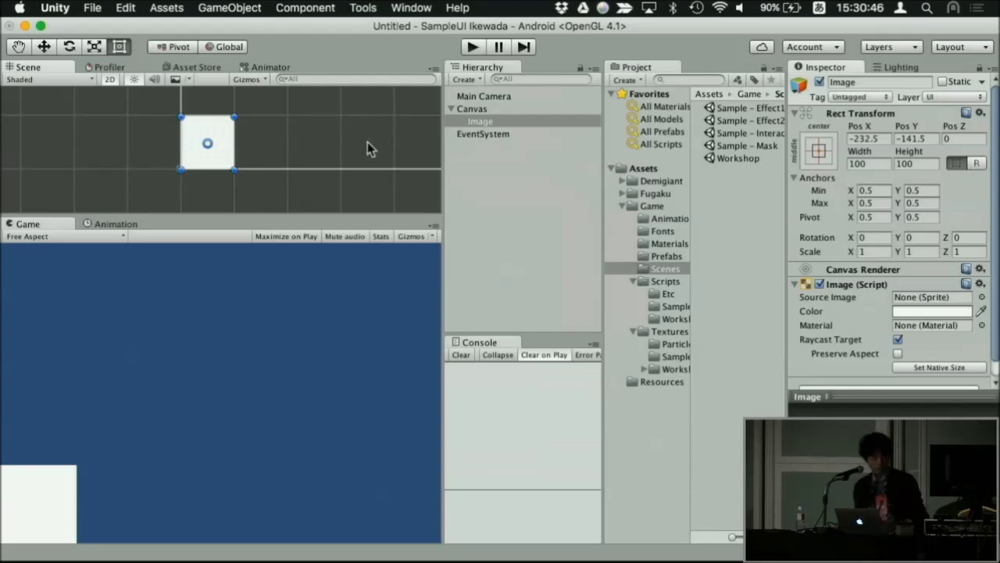
pyautogui.click(463, 80)
pyautogui.moveTo(501, 170)
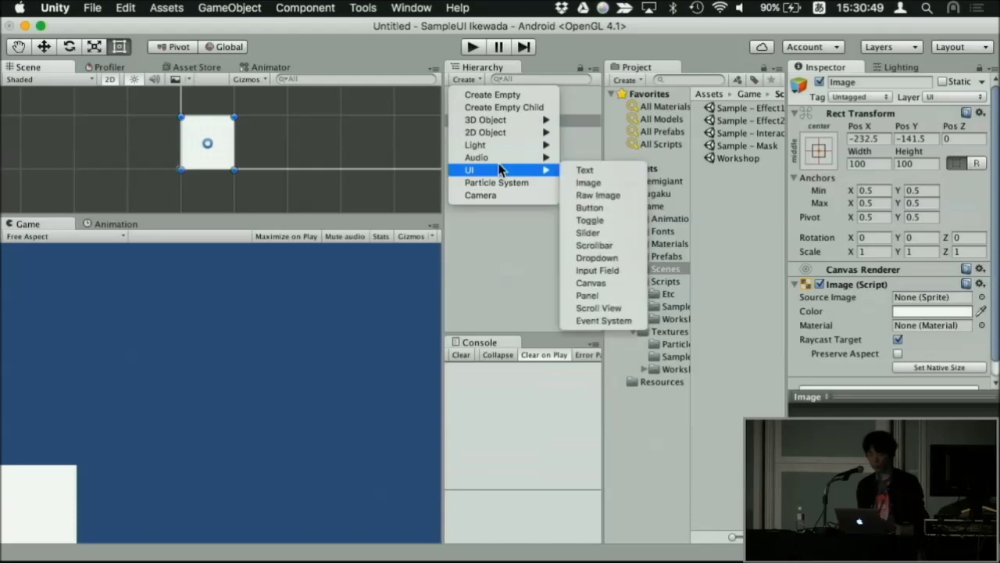
pyautogui.click(588, 169)
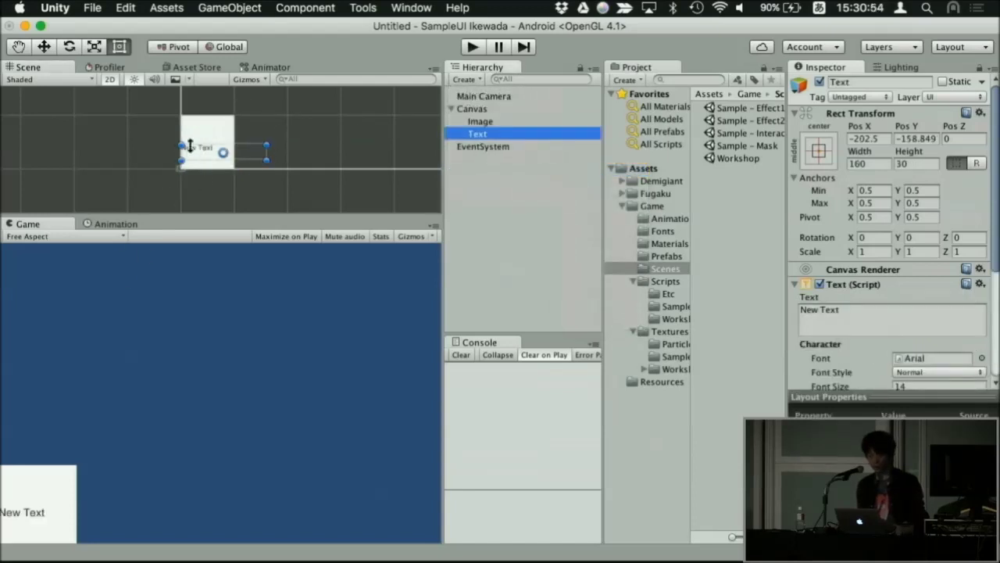
# Step: Move the Text up and right so it straddles the Image's right edge, and set its color to red
pyautogui.moveTo(258, 150); pyautogui.dragTo(288, 135)
pyautogui.scroll(-5, 860, 312)
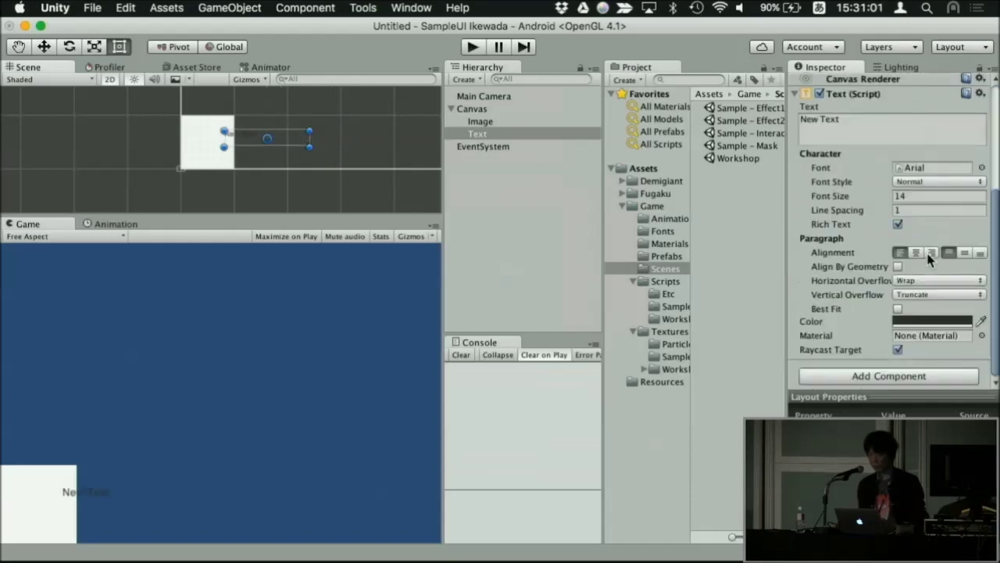
pyautogui.click(938, 321)
pyautogui.moveTo(866, 332); pyautogui.dragTo(957, 263)
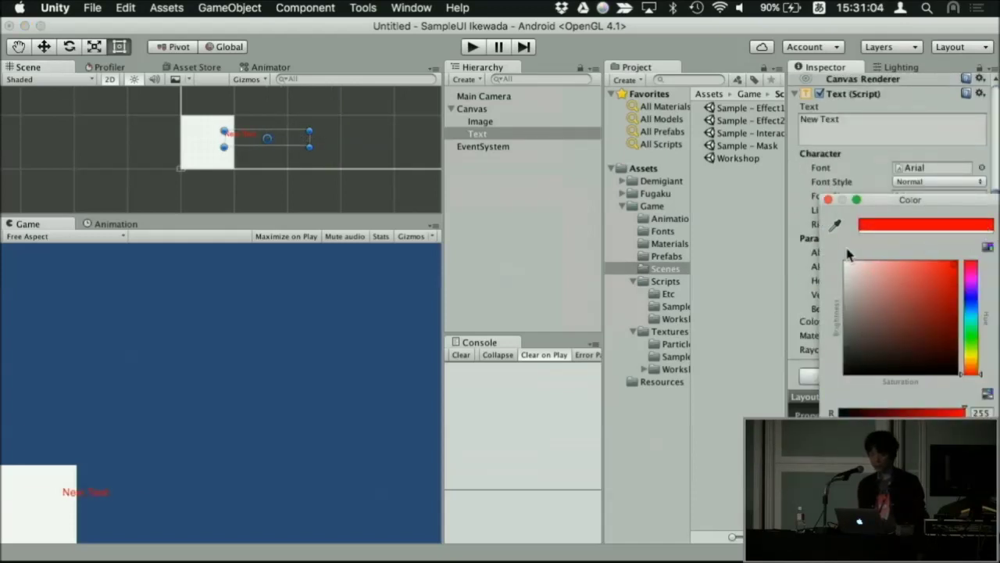
pyautogui.click(749, 374)
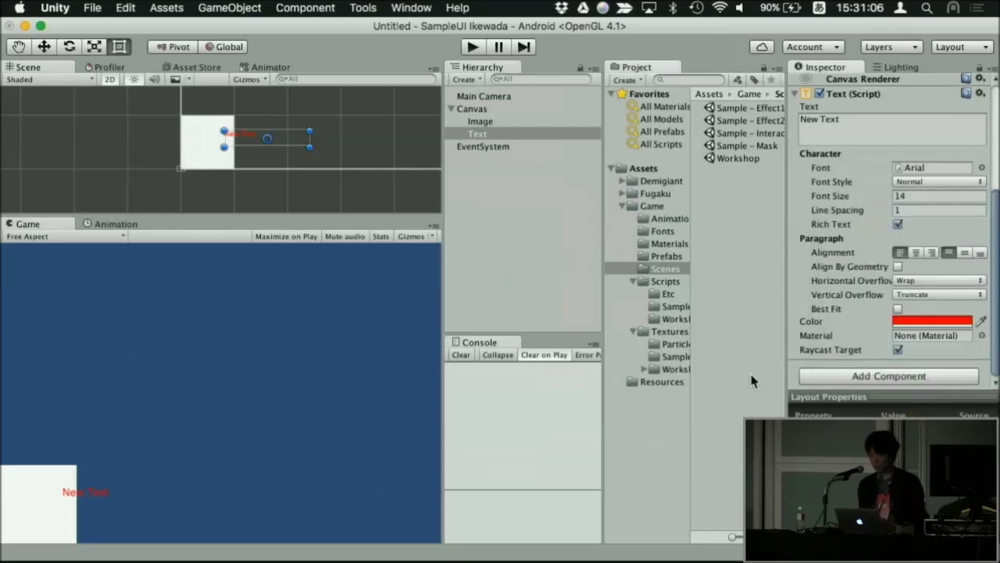
# Step: Set the Text's font size to 20 and shift it slightly left and down so it overlaps the Image more
pyautogui.scroll(5, 916, 196)
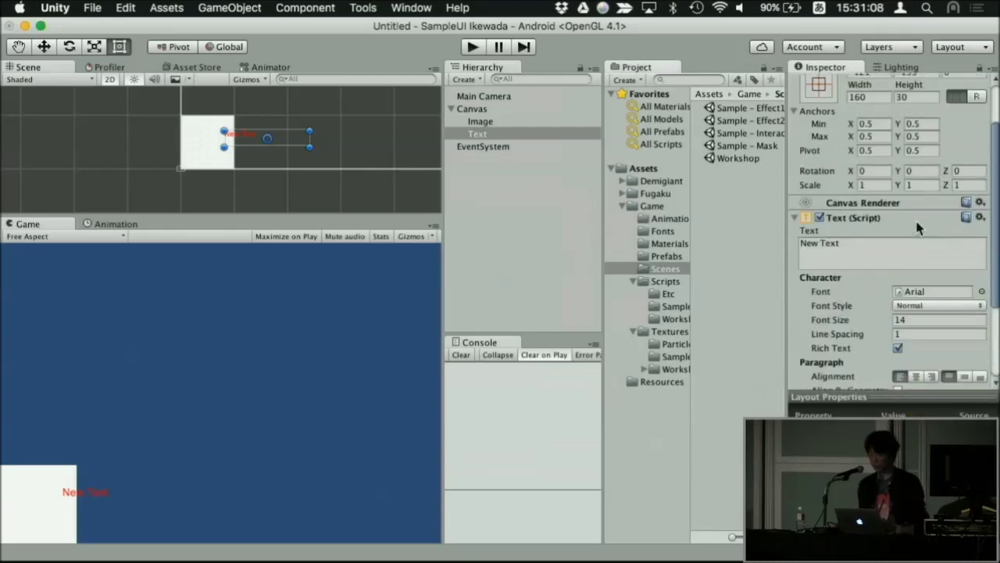
pyautogui.scroll(-5, 915, 203)
pyautogui.click(914, 202)
pyautogui.write('20')
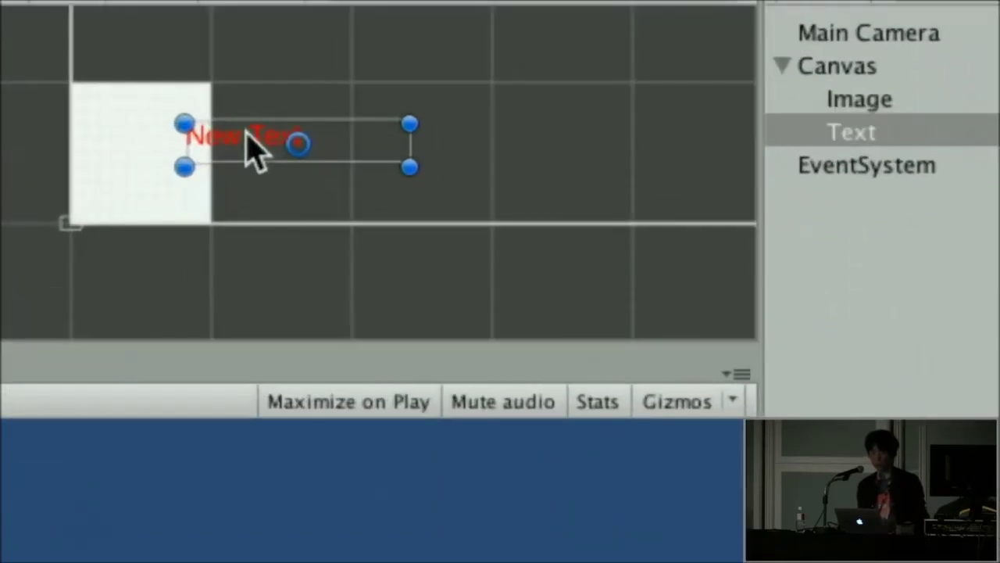
pyautogui.moveTo(248, 143); pyautogui.dragTo(233, 145)
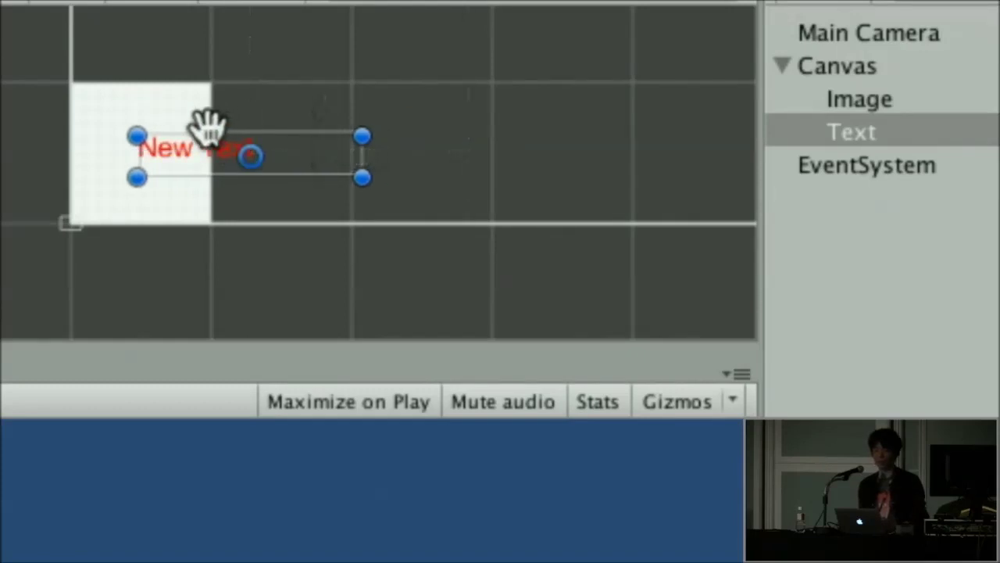
pyautogui.scroll(-5, 209, 125)
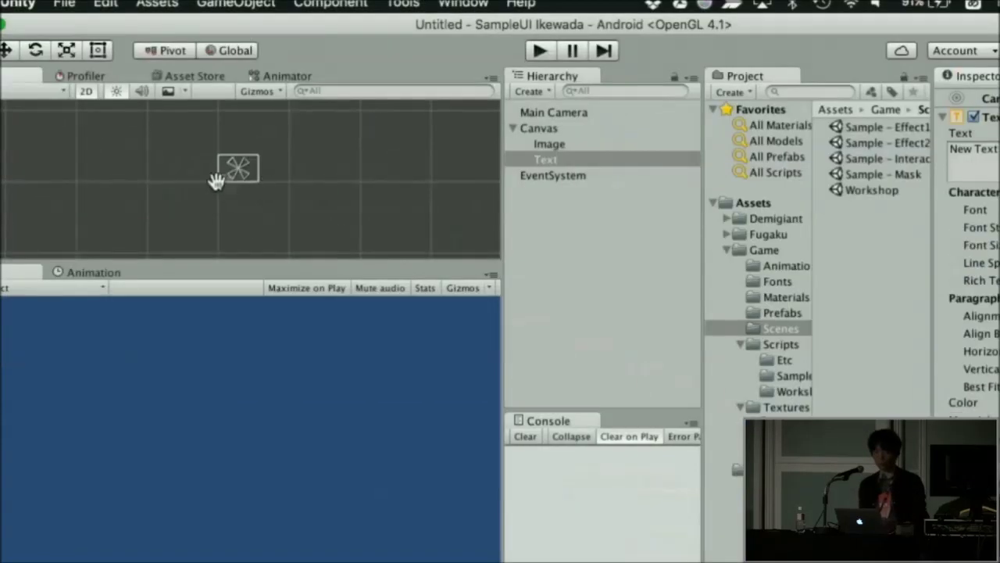
pyautogui.press('f')
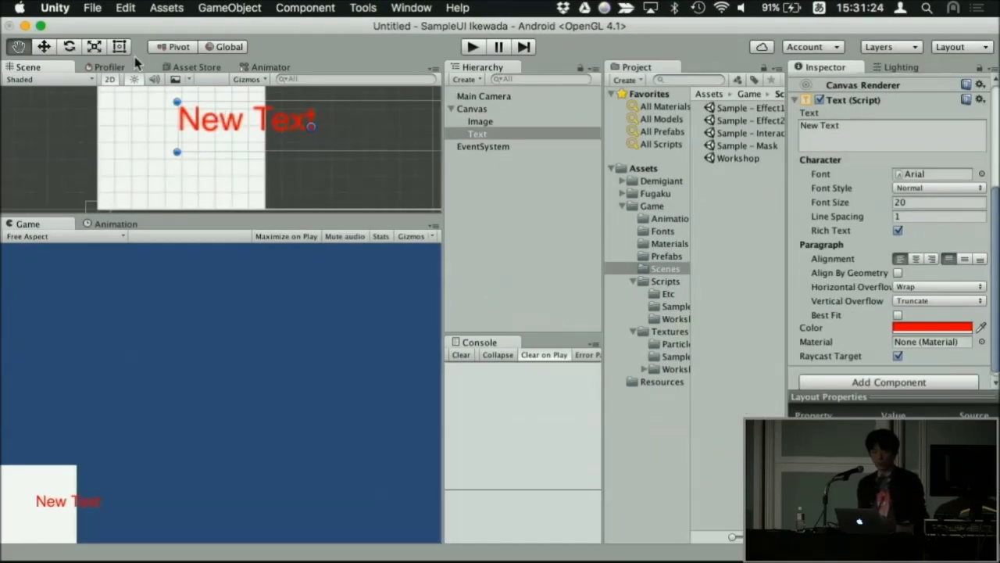
# Step: Go through the Hand, Move, Rotate, Scale and Rect tools to compare their gizmos on the selected Text
pyautogui.click(45, 46)
pyautogui.click(69, 47)
pyautogui.click(94, 47)
pyautogui.press('r')
pyautogui.press('e')
pyautogui.press('w')
pyautogui.press('q')
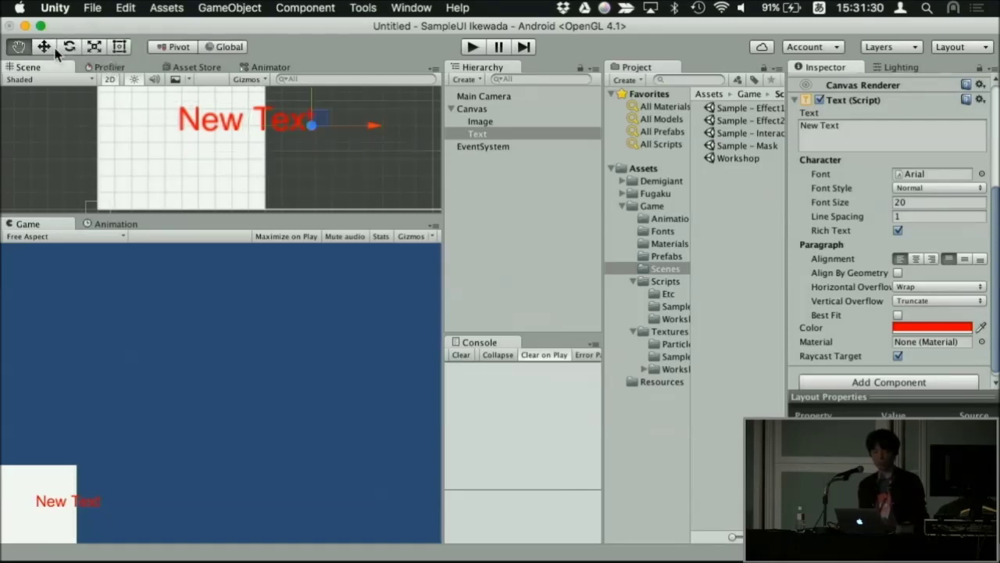
pyautogui.scroll(-5, 219, 185)
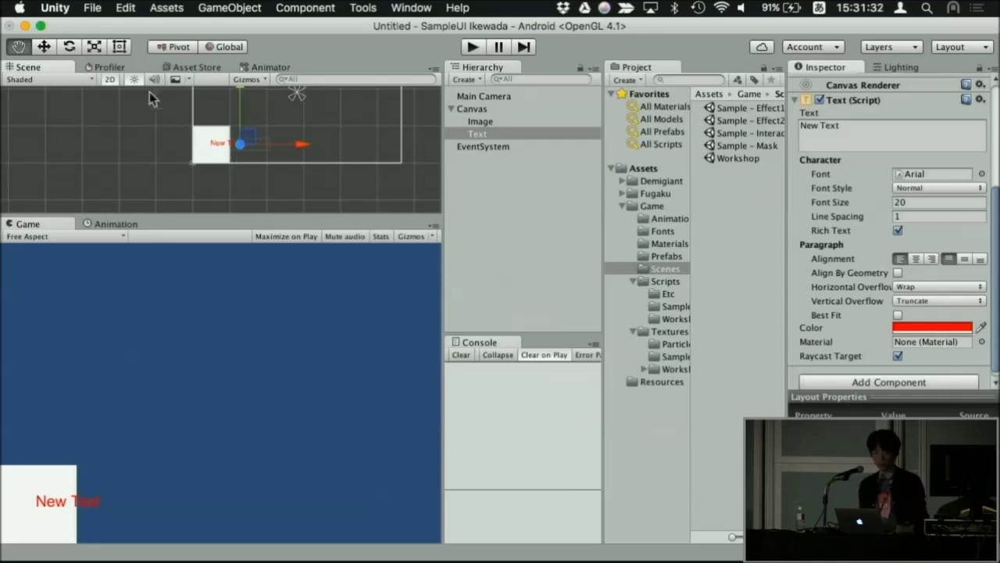
pyautogui.click(124, 51)
pyautogui.click(94, 46)
pyautogui.click(69, 46)
pyautogui.click(44, 46)
pyautogui.click(16, 47)
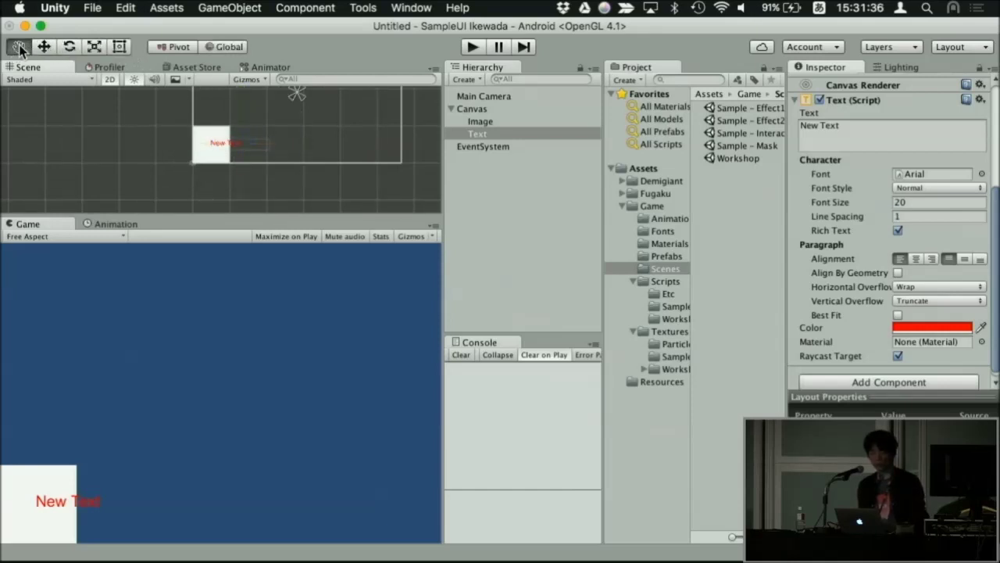
pyautogui.scroll(3, 215, 147)
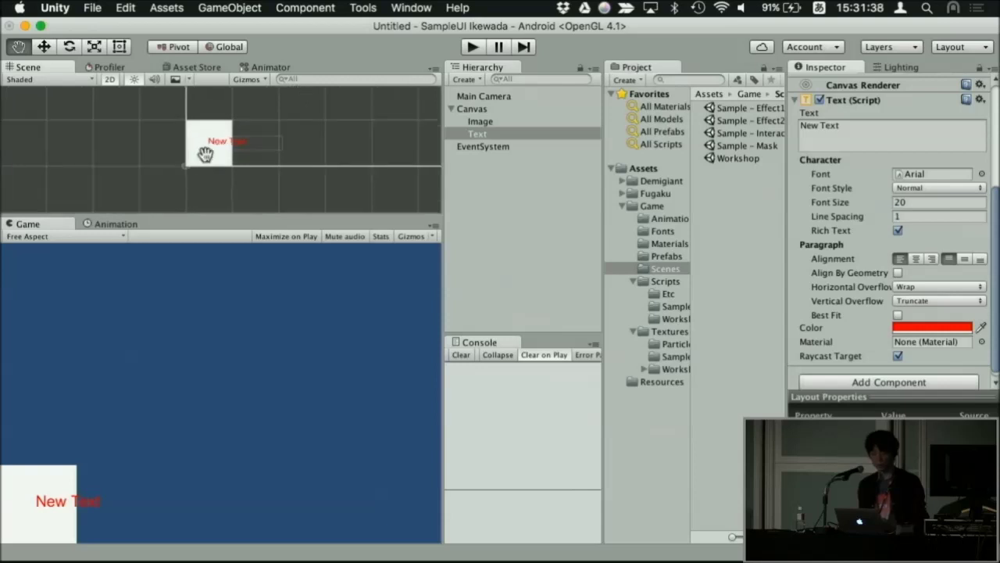
pyautogui.click(44, 47)
pyautogui.click(69, 46)
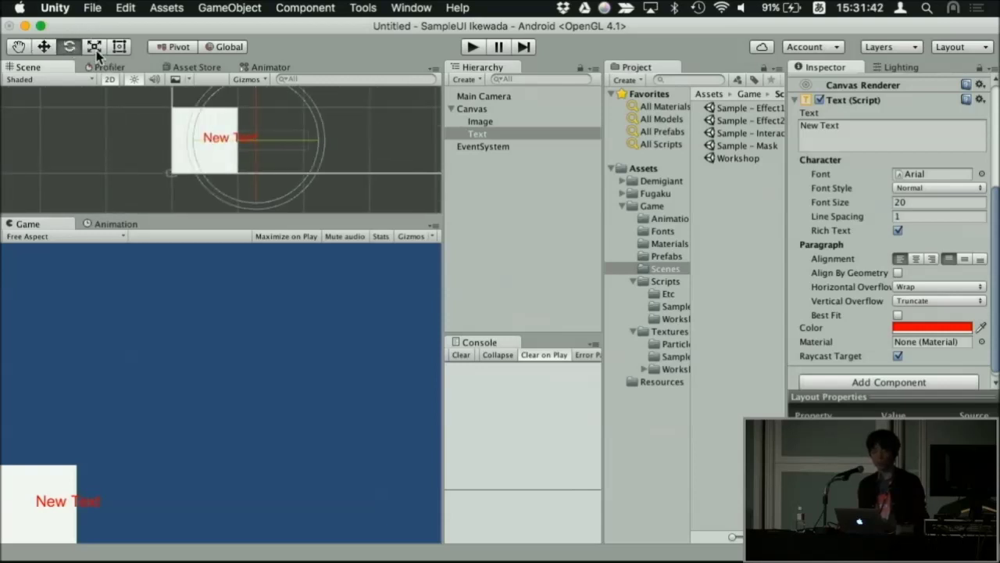
pyautogui.click(94, 47)
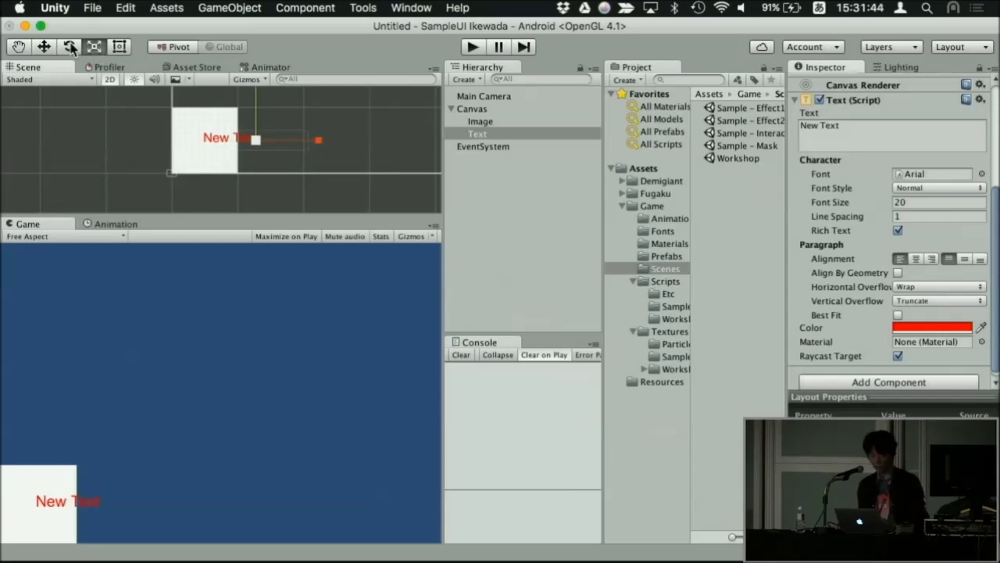
# Step: Switch repeatedly through all five transform tools in toolbar order, finishing with the Rect tool active on the Text
pyautogui.press('t')
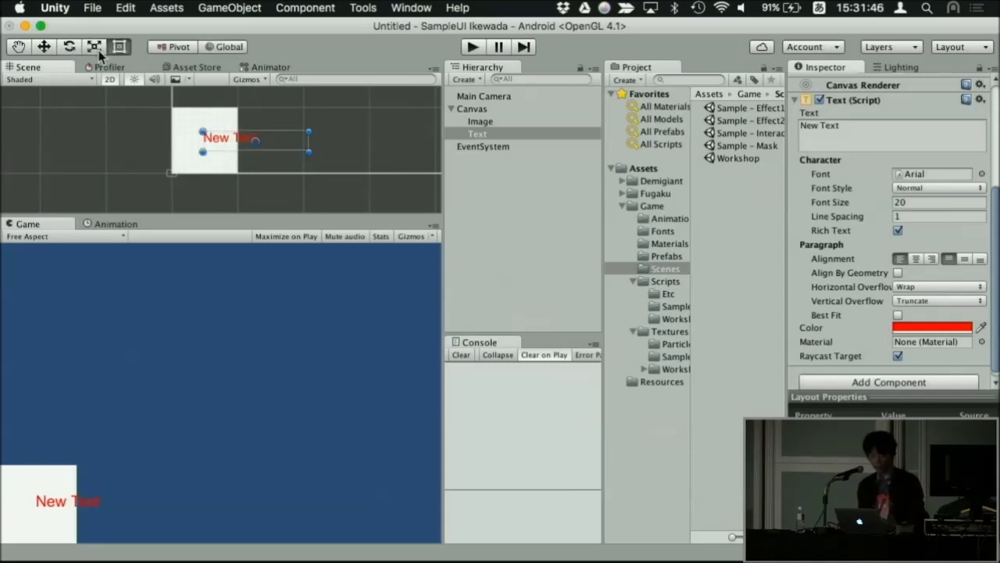
pyautogui.press('q')
pyautogui.press('w')
pyautogui.press('e')
pyautogui.press('r')
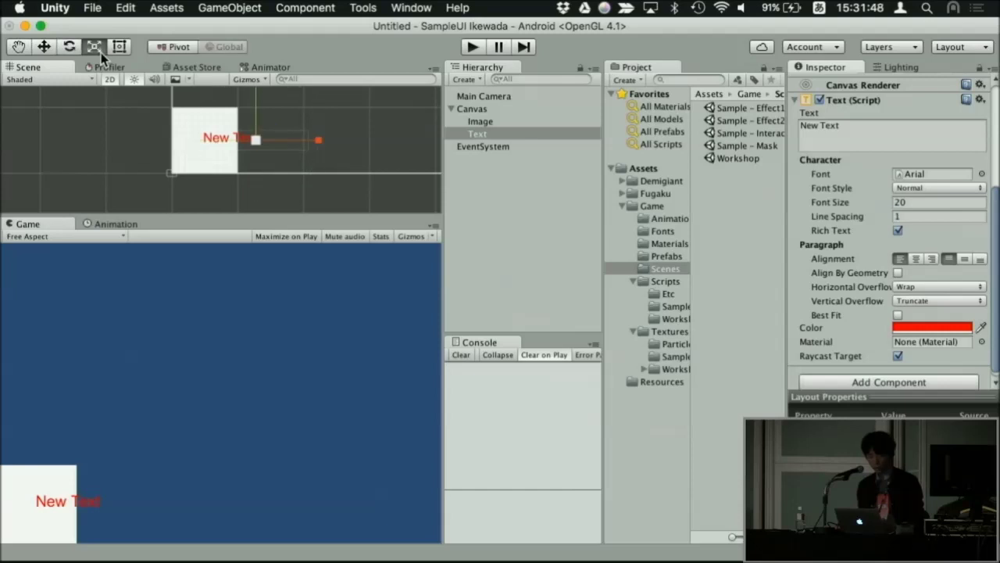
pyautogui.press('t')
pyautogui.press('q')
pyautogui.press('w')
pyautogui.press('e')
pyautogui.press('r')
pyautogui.press('q')
pyautogui.press('w')
pyautogui.press('e')
pyautogui.press('r')
pyautogui.press('t')
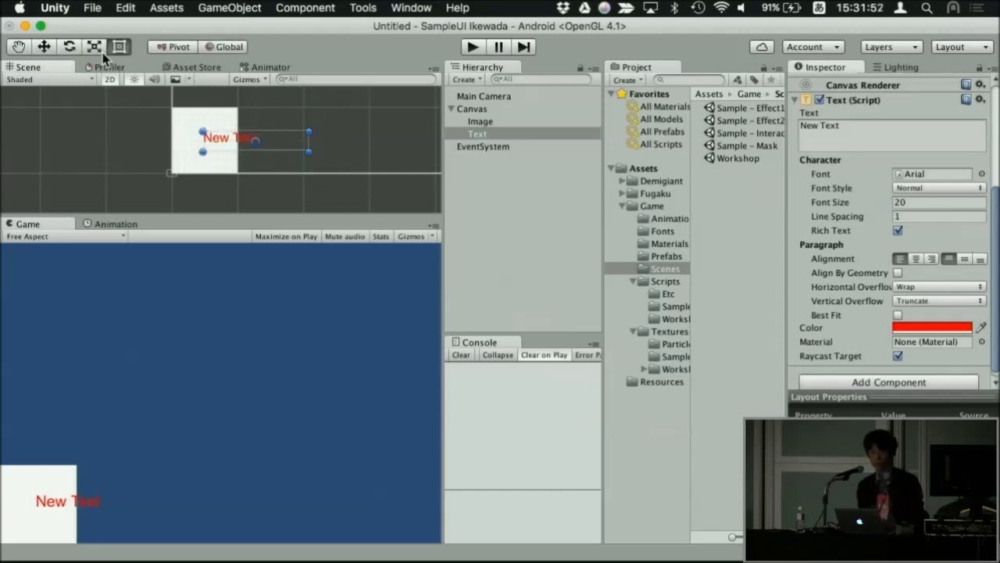
pyautogui.press('q')
pyautogui.press('t')
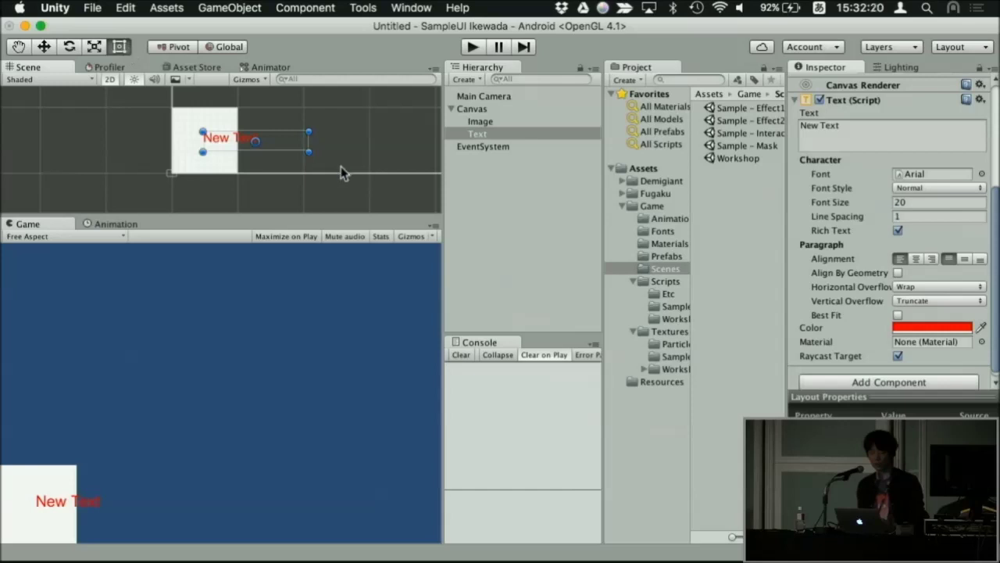
# Step: Reposition the Text over the Image's right edge with the Rect tool, at about Pos X -146.4, Pos Y -136.8
pyautogui.moveTo(220, 141)
pyautogui.mouseDown()
pyautogui.moveTo(225, 156)
pyautogui.moveTo(205, 139)
pyautogui.moveTo(219, 133)
pyautogui.mouseUp()
pyautogui.click(222, 135)
pyautogui.click(212, 148)
pyautogui.click(219, 134)
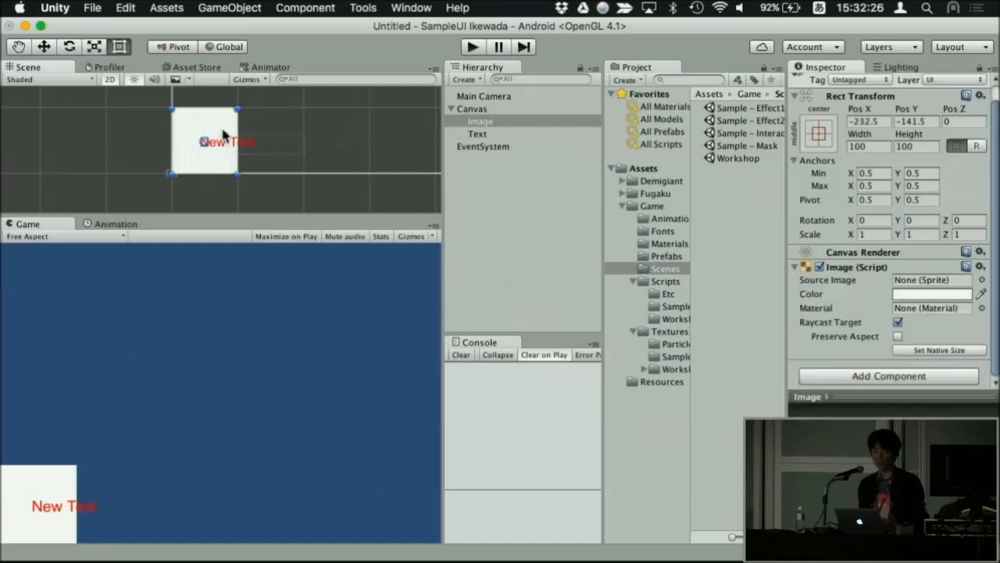
pyautogui.scroll(3, 215, 140)
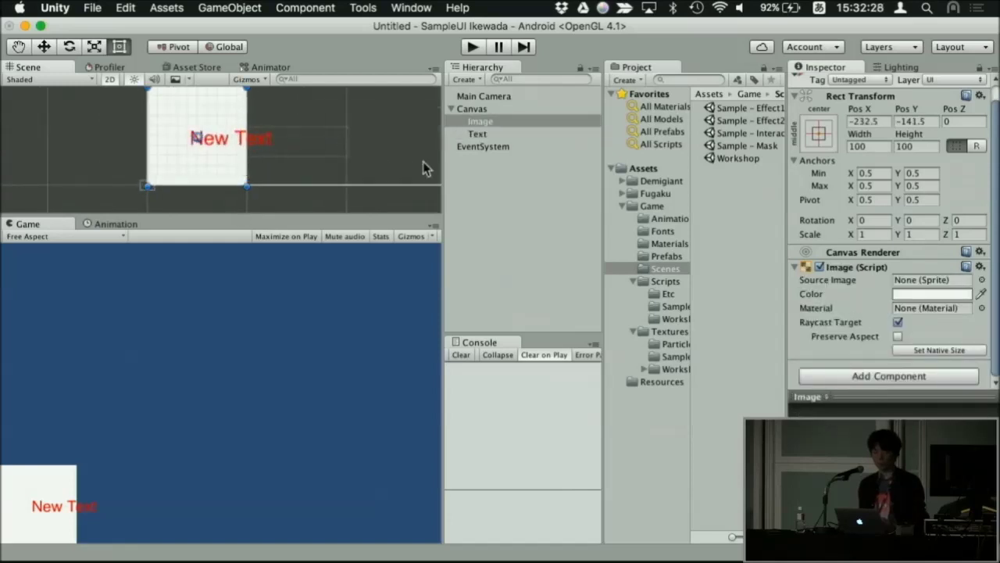
pyautogui.click(261, 144)
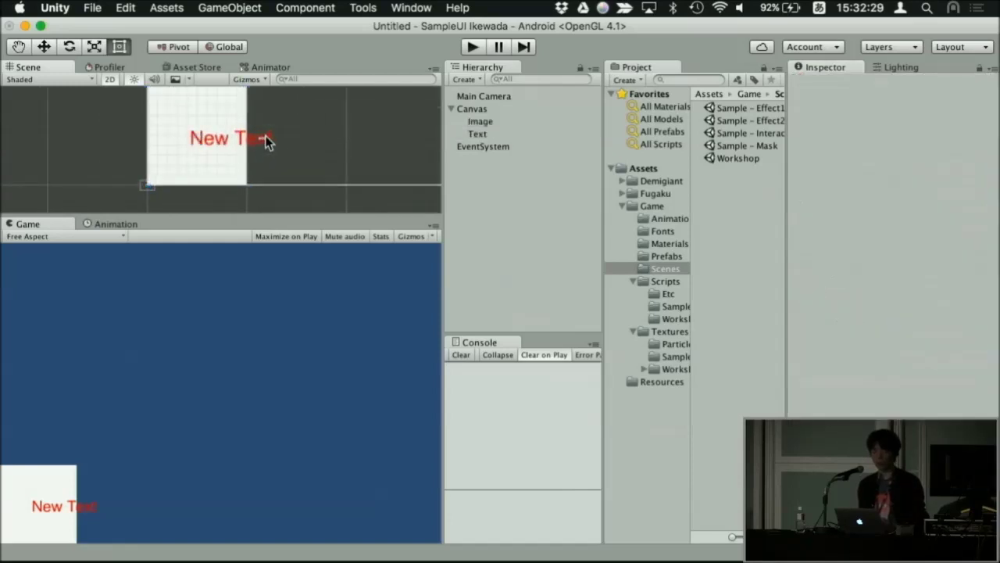
pyautogui.click(216, 143)
pyautogui.moveTo(215, 141)
pyautogui.mouseDown()
pyautogui.moveTo(241, 128)
pyautogui.moveTo(215, 157)
pyautogui.mouseUp()
pyautogui.scroll(2, 241, 129)
pyautogui.press('q')
pyautogui.press('t')
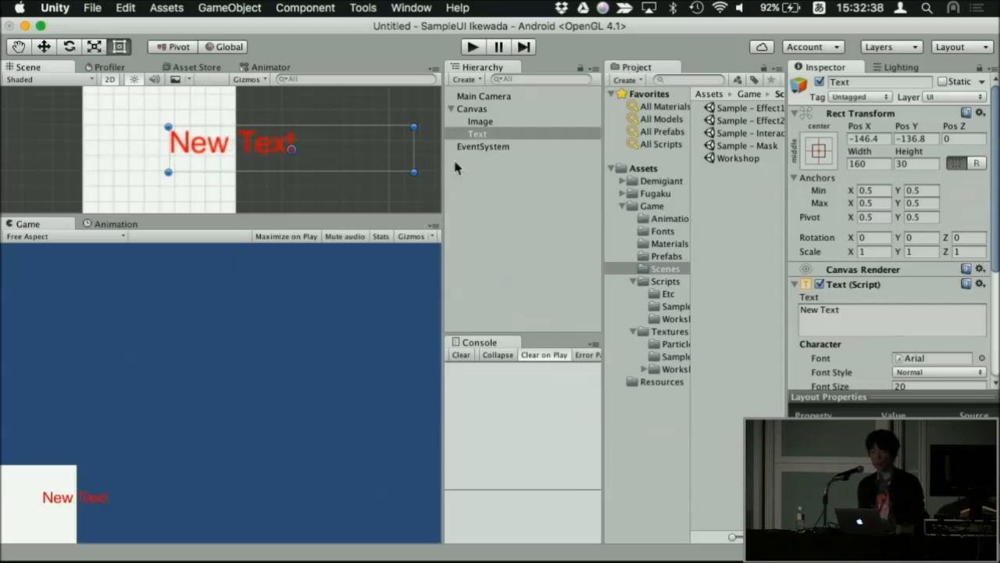
# Step: Reorder the Canvas children so the Image comes after the Text and draws in front of it, and inspect both objects
pyautogui.click(476, 108)
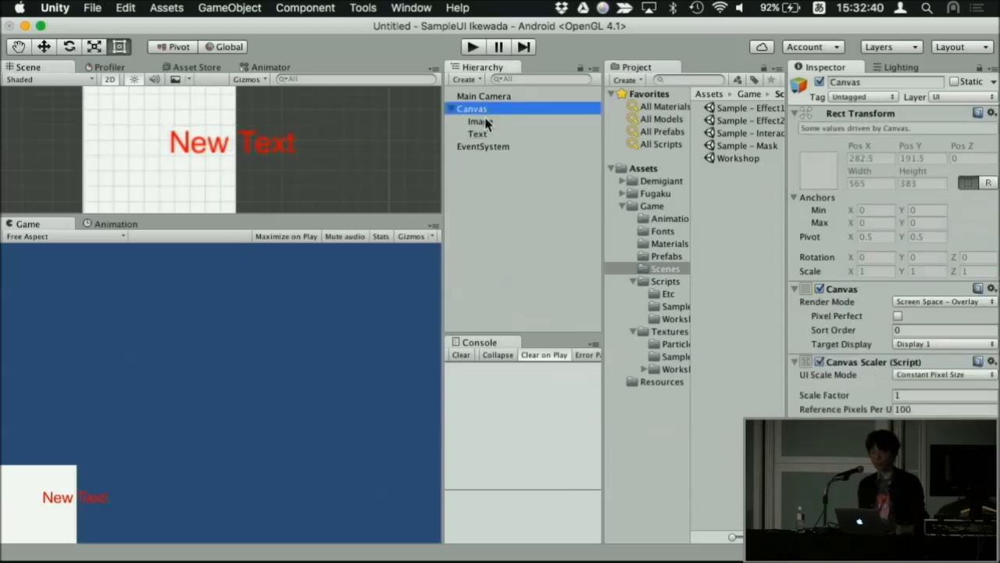
pyautogui.click(485, 123)
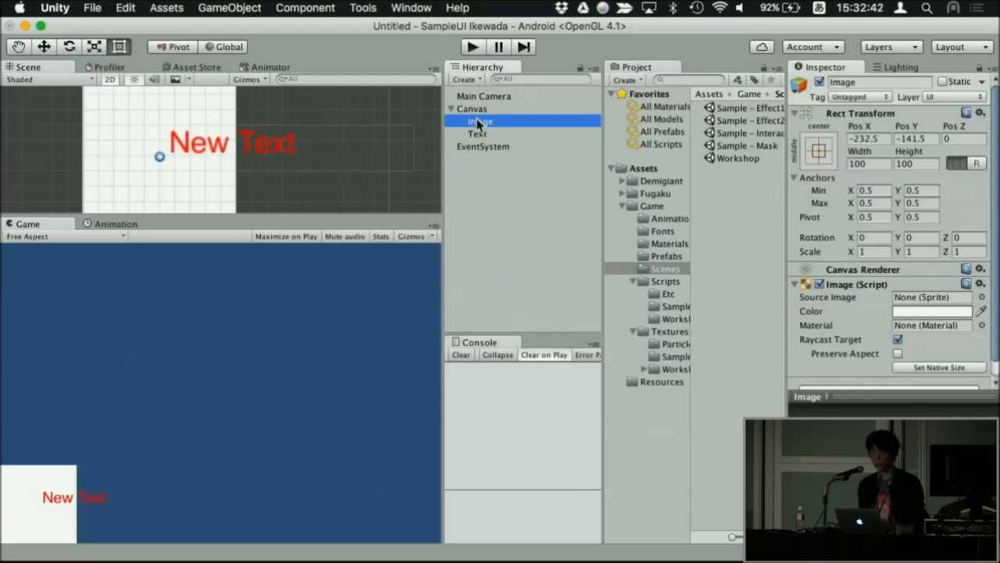
pyautogui.moveTo(479, 125); pyautogui.dragTo(482, 143)
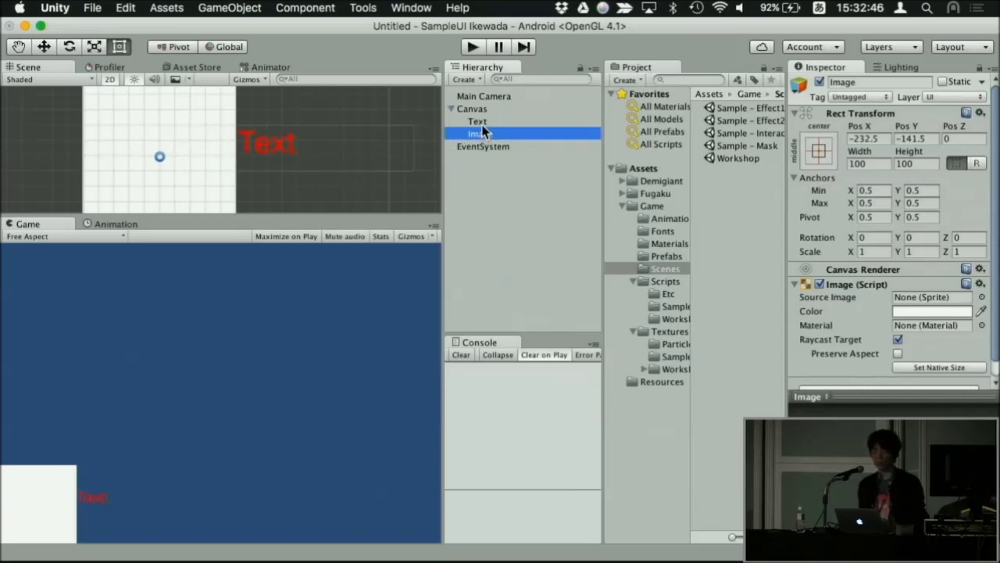
pyautogui.scroll(2, 243, 128)
pyautogui.click(490, 123)
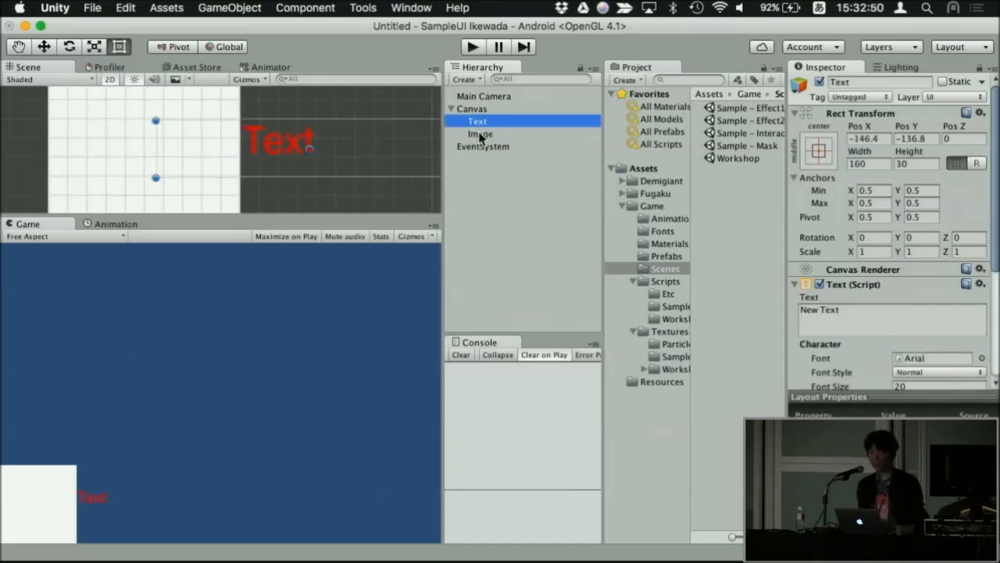
pyautogui.click(480, 134)
pyautogui.click(478, 124)
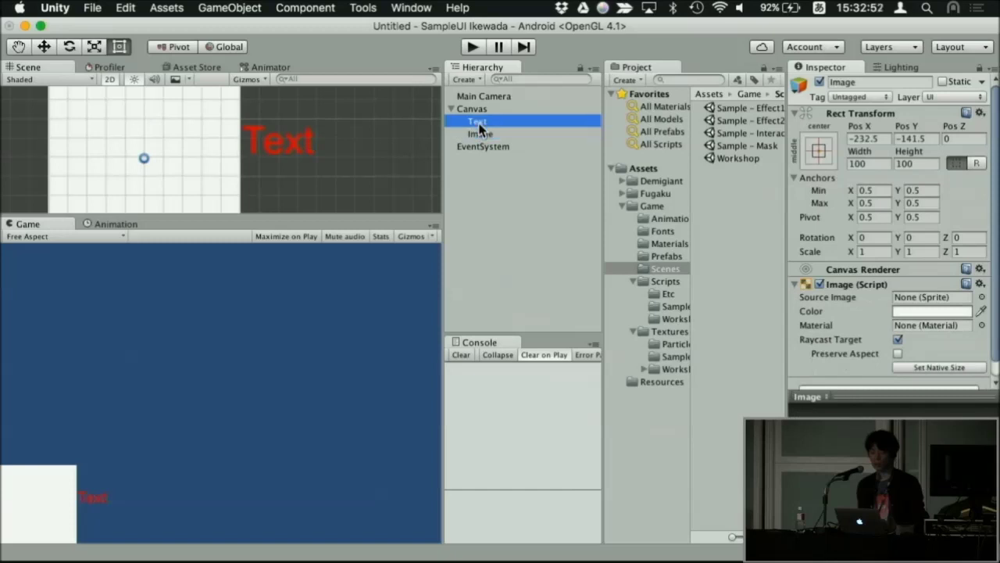
pyautogui.scroll(2, 305, 137)
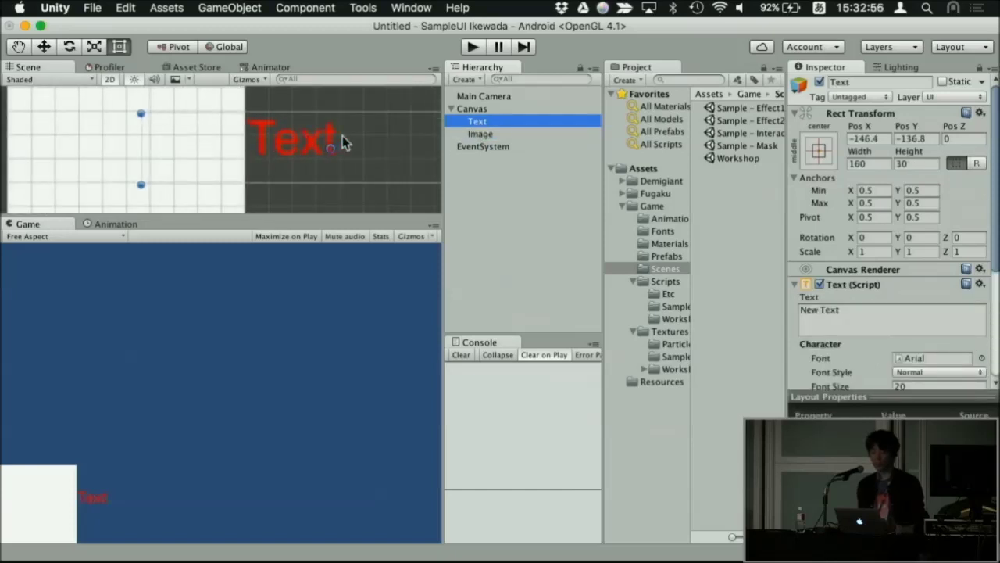
# Step: Move the Text back below the Image in the Canvas hierarchy so it draws in front
pyautogui.moveTo(490, 128)
pyautogui.mouseDown()
pyautogui.moveTo(481, 138)
pyautogui.moveTo(492, 146)
pyautogui.mouseUp()
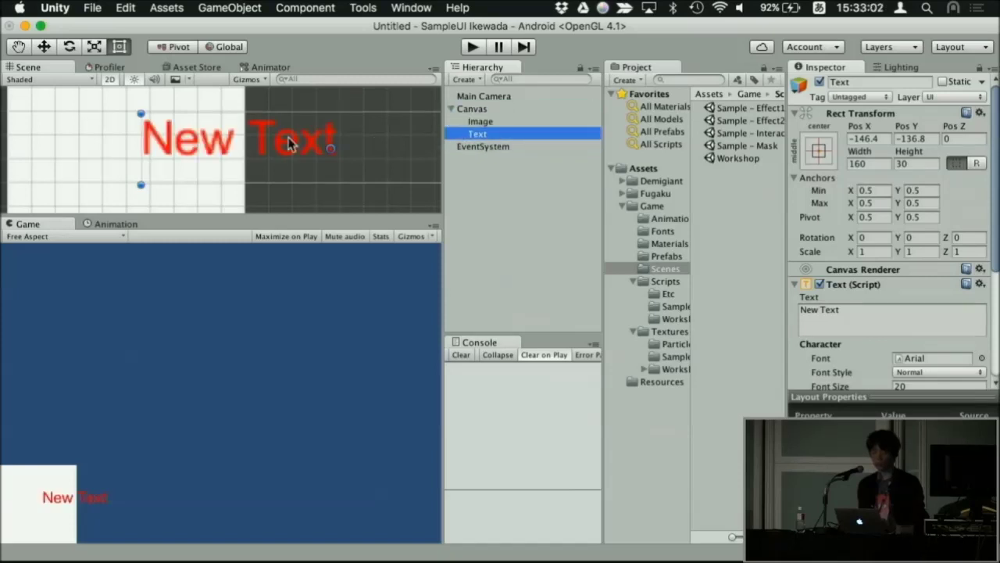
pyautogui.scroll(2, 258, 140)
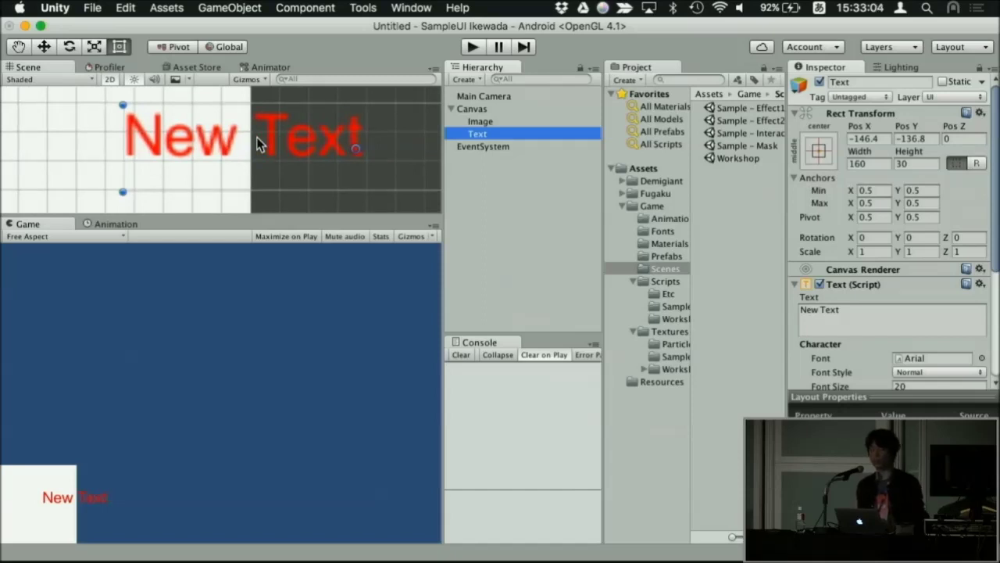
# Step: Compare the Image and Text entries under the Canvas with their overlap in the scene to examine the drawing order
pyautogui.click(482, 123)
pyautogui.moveTo(488, 129)
pyautogui.mouseDown()
pyautogui.moveTo(482, 139)
pyautogui.moveTo(476, 125)
pyautogui.moveTo(482, 137)
pyautogui.mouseUp()
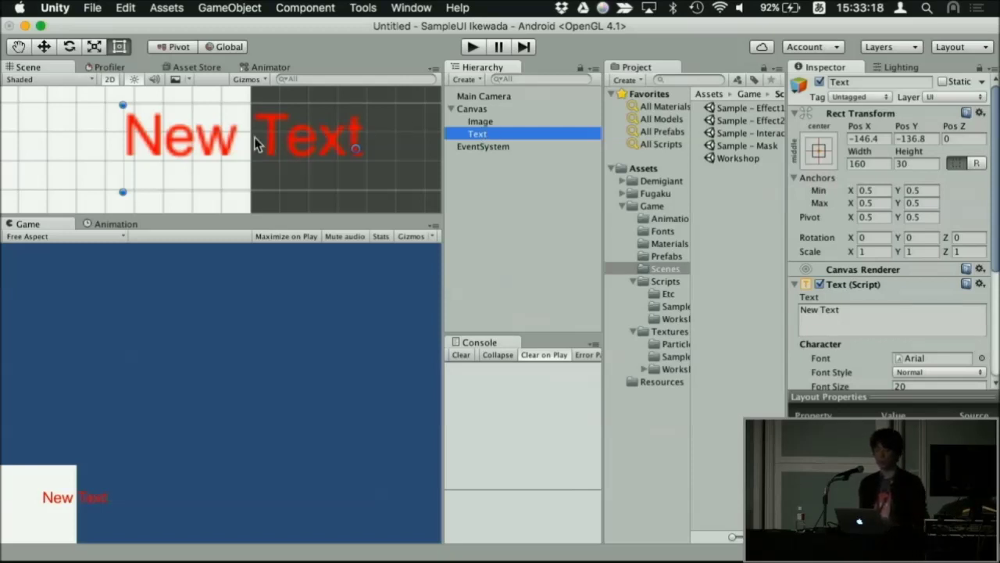
pyautogui.scroll(-2, 254, 142)
pyautogui.scroll(-1, 254, 143)
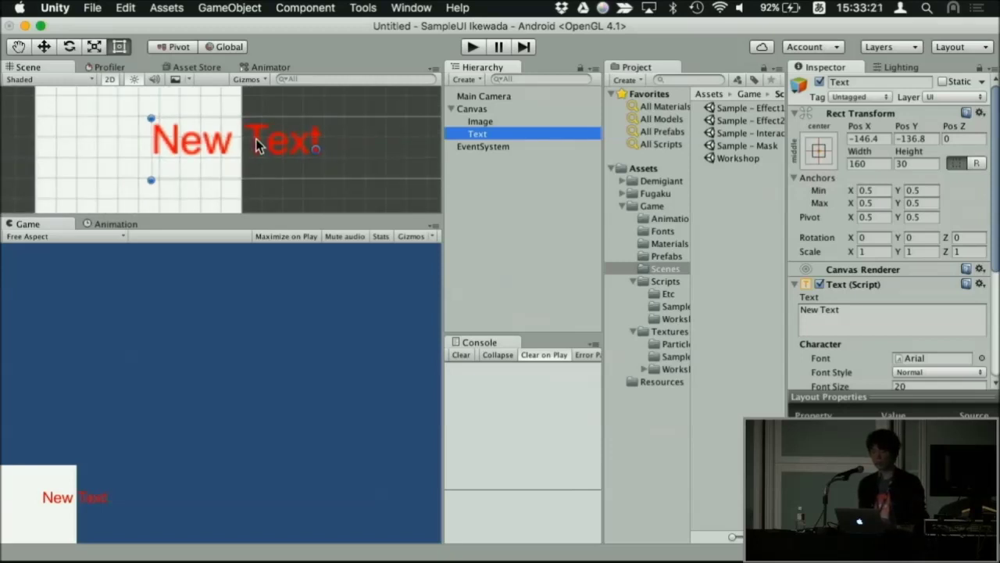
pyautogui.click(485, 123)
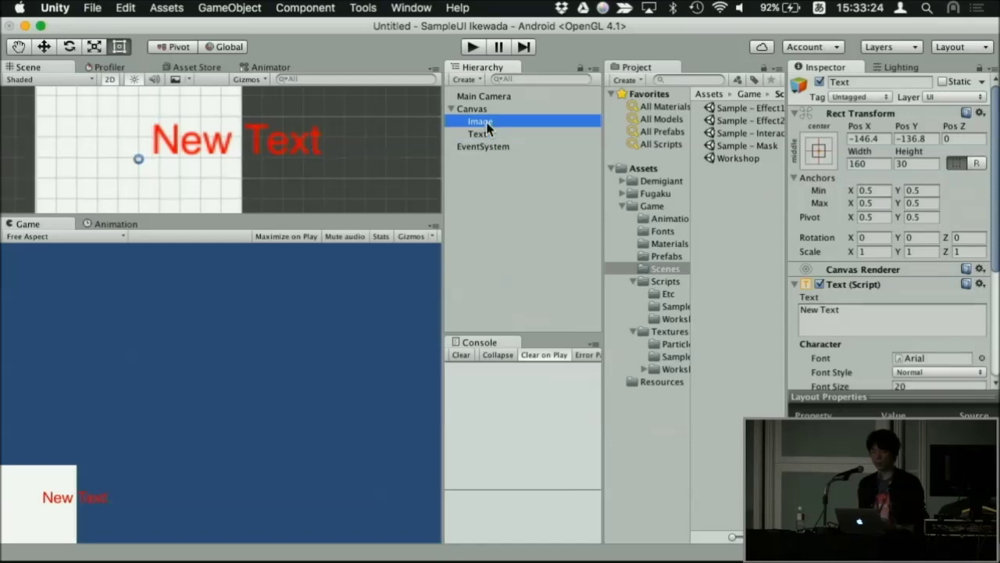
pyautogui.click(490, 135)
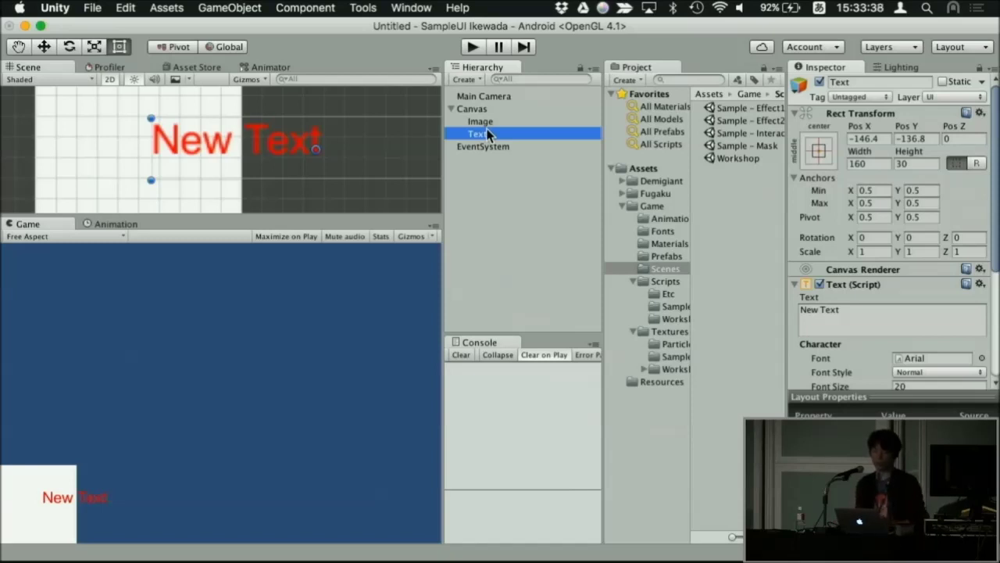
pyautogui.click(481, 122)
pyautogui.moveTo(481, 122); pyautogui.dragTo(490, 141)
pyautogui.click(490, 126)
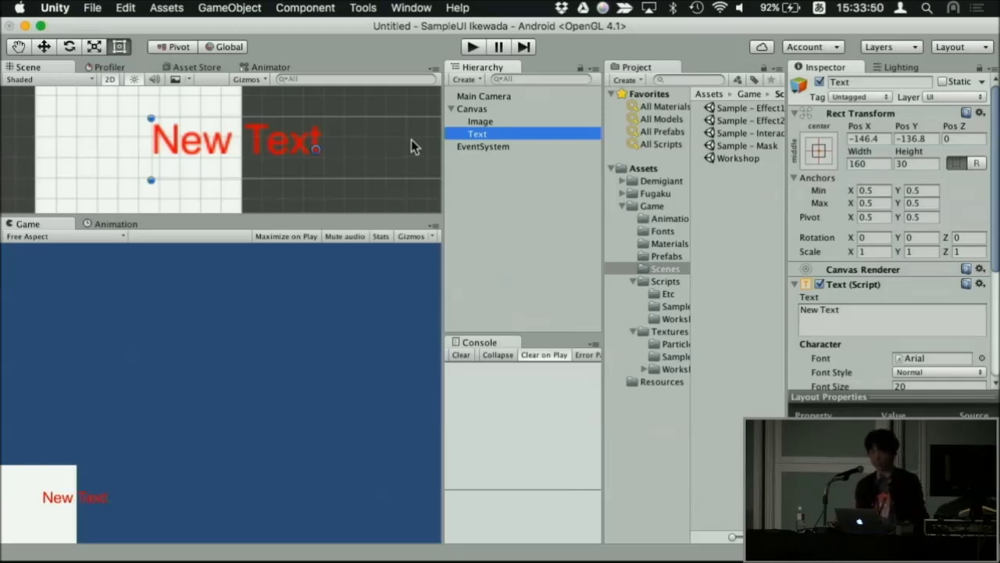
# Step: Select the Image on the Canvas and make the Scene view taller at the expense of the Game view
pyautogui.scroll(-6, 306, 146)
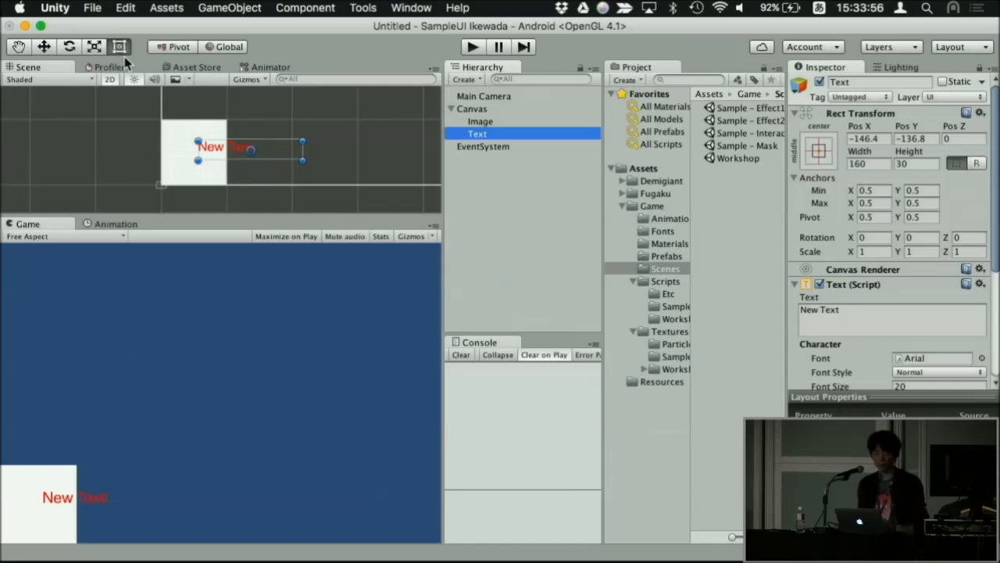
pyautogui.click(173, 122)
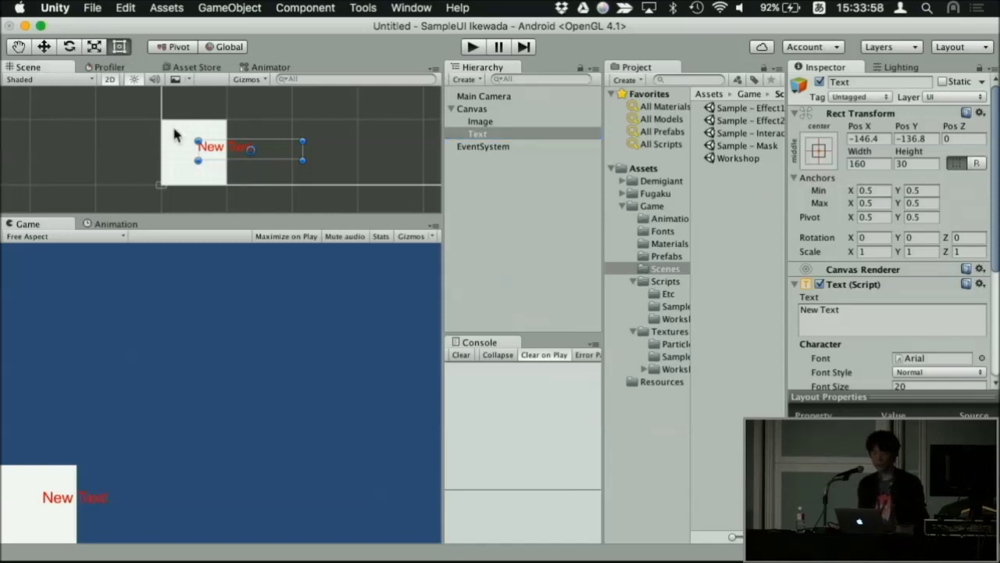
pyautogui.scroll(-2, 296, 156)
pyautogui.scroll(-3, 293, 149)
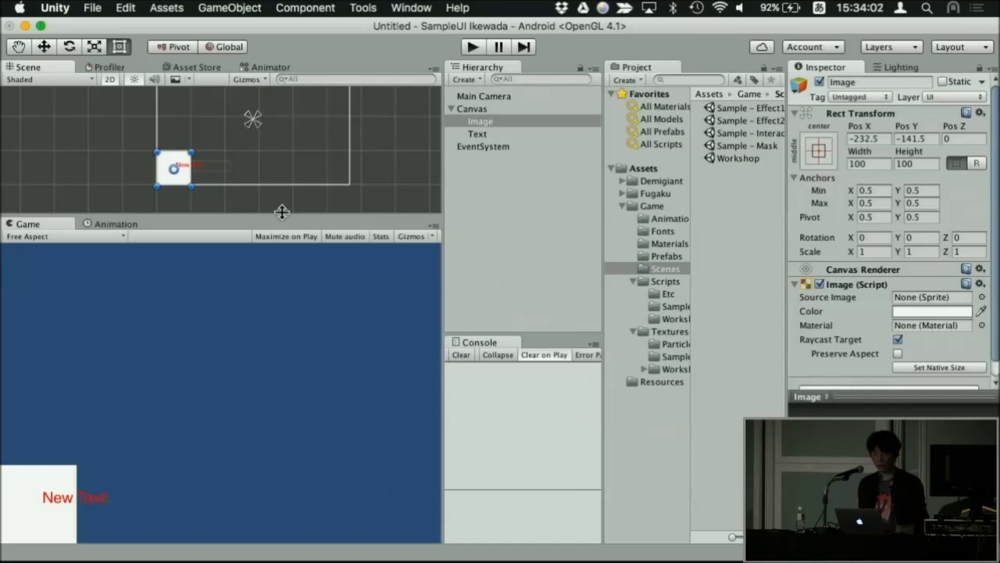
pyautogui.moveTo(282, 211); pyautogui.dragTo(282, 318)
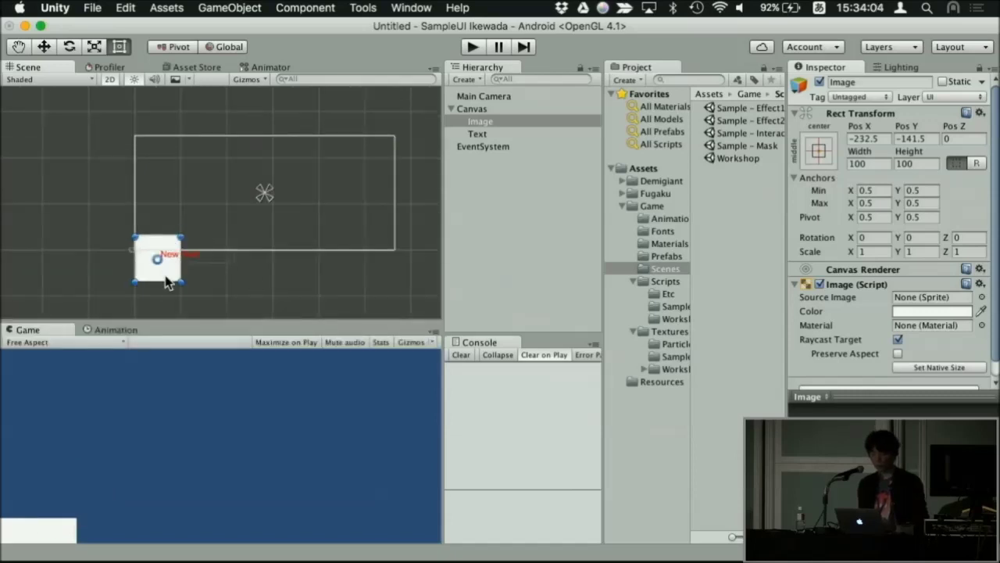
# Step: Move the Image from the Canvas corner toward its centre, to about Pos X -50, Pos Y 20
pyautogui.moveTo(170, 280); pyautogui.dragTo(268, 194)
pyautogui.scroll(5, 268, 187)
pyautogui.moveTo(268, 165); pyautogui.dragTo(265, 179, button='middle')
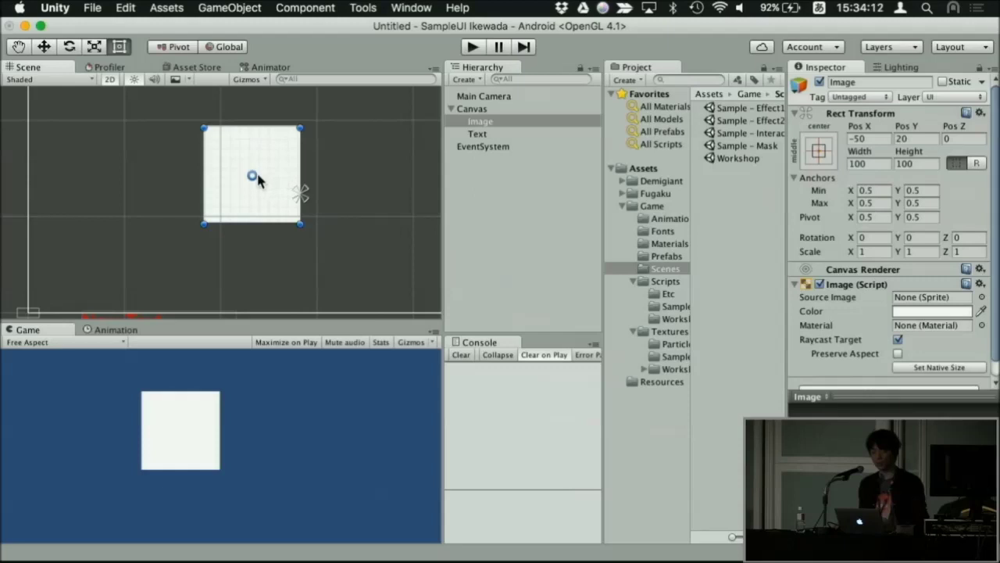
pyautogui.scroll(4, 252, 179)
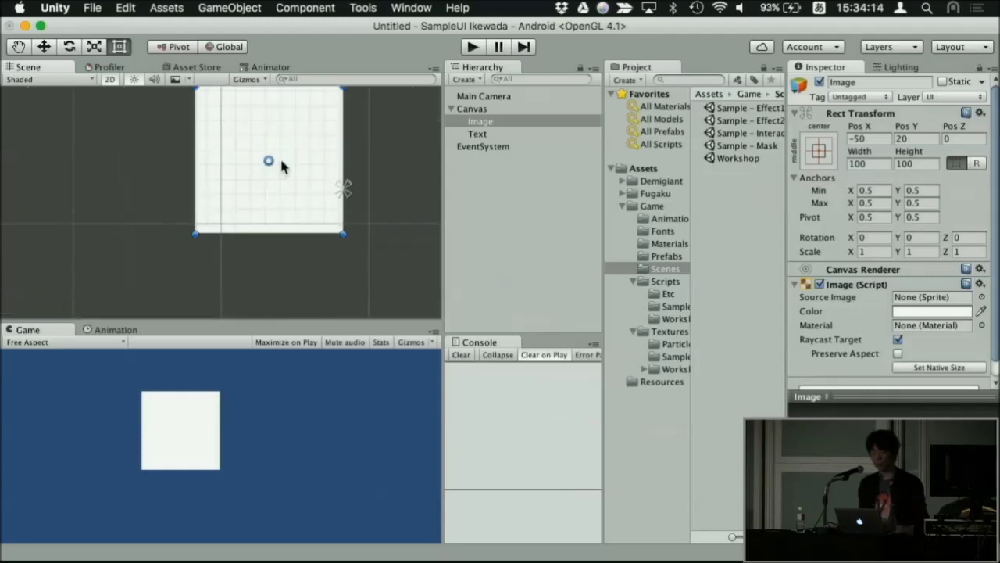
# Step: Shift the Image freely around the middle of the Canvas with the Rect tool, ending at about Pos X -11.4, Pos Y 6.1
pyautogui.moveTo(280, 156); pyautogui.dragTo(260, 196)
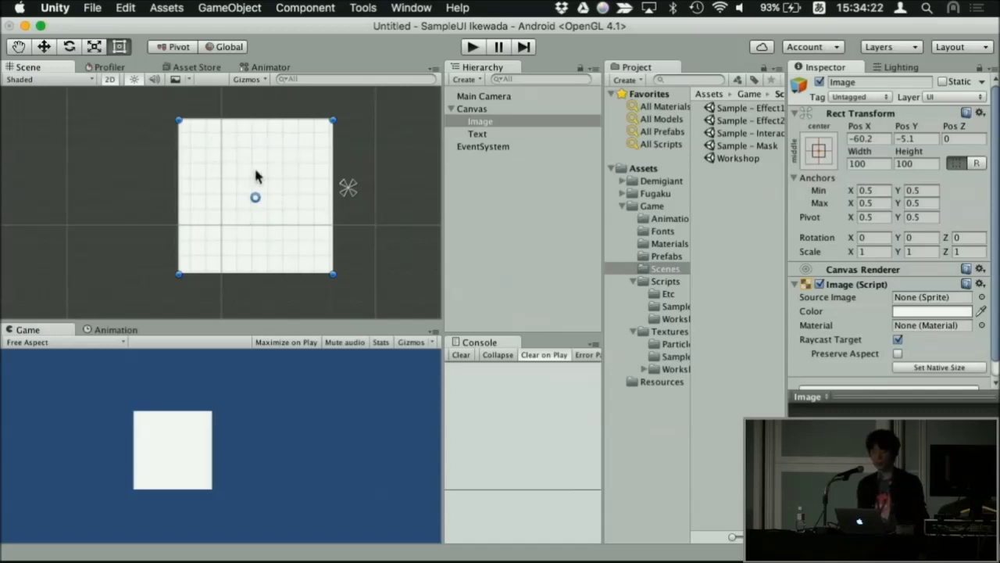
pyautogui.moveTo(268, 164); pyautogui.dragTo(228, 162)
pyautogui.scroll(-2, 223, 168)
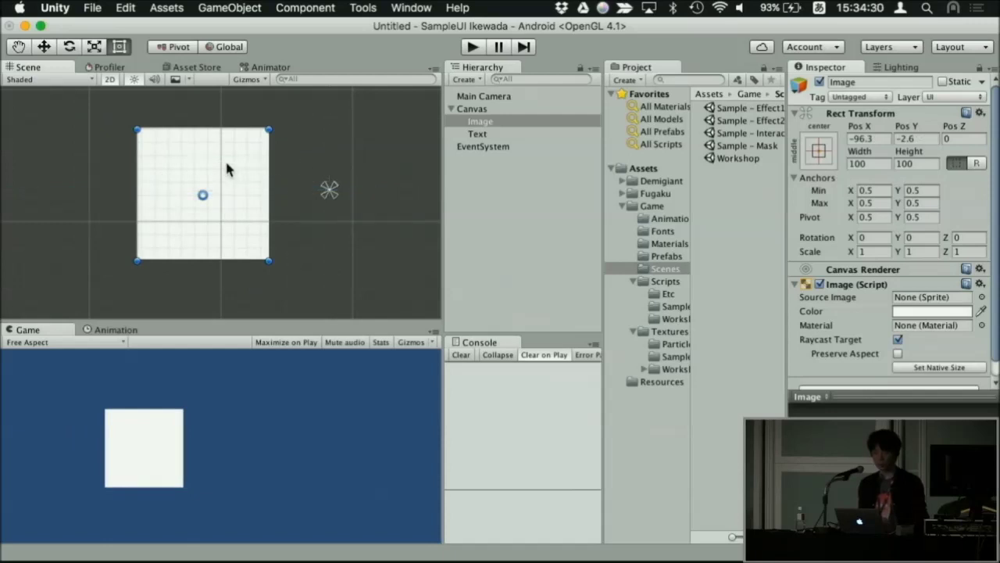
pyautogui.moveTo(228, 165); pyautogui.dragTo(241, 92)
pyautogui.scroll(-2, 244, 163)
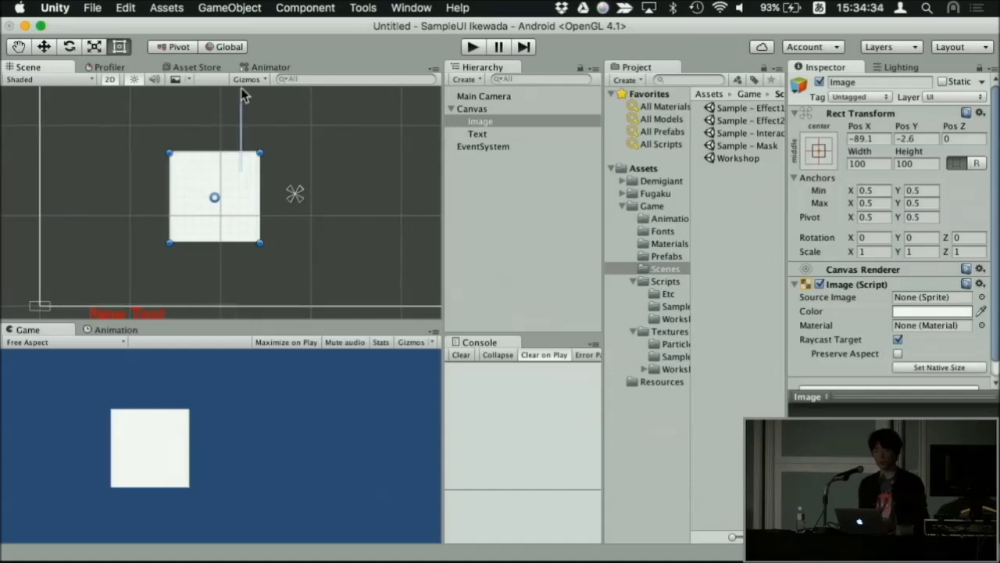
pyautogui.moveTo(242, 193); pyautogui.dragTo(179, 174)
pyautogui.moveTo(187, 185); pyautogui.dragTo(308, 211)
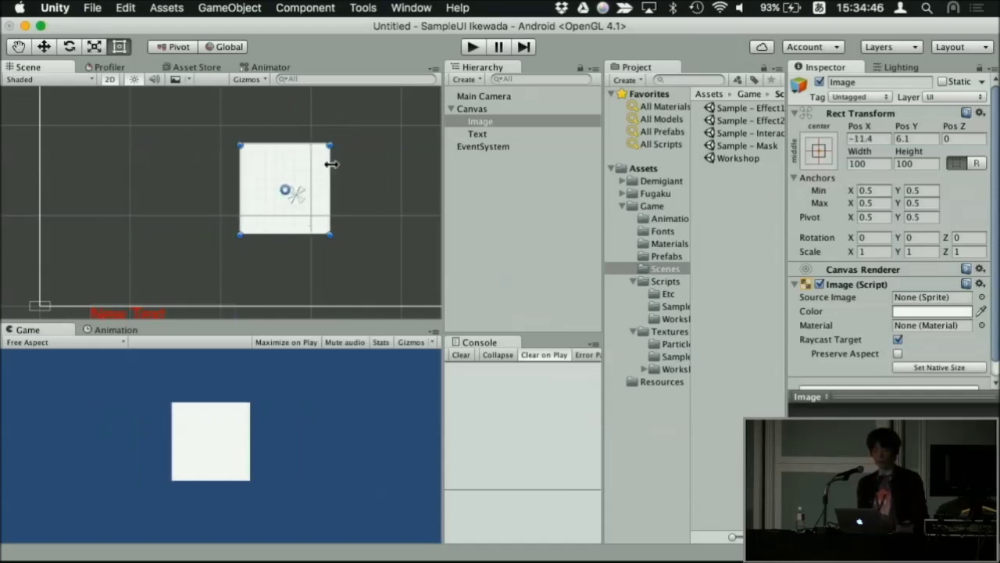
# Step: Stretch the Image by its edges and corner to about 194.3 by 118.7, and place it at about Pos X -44.6, Pos Y 27.6
pyautogui.moveTo(331, 178); pyautogui.dragTo(286, 186)
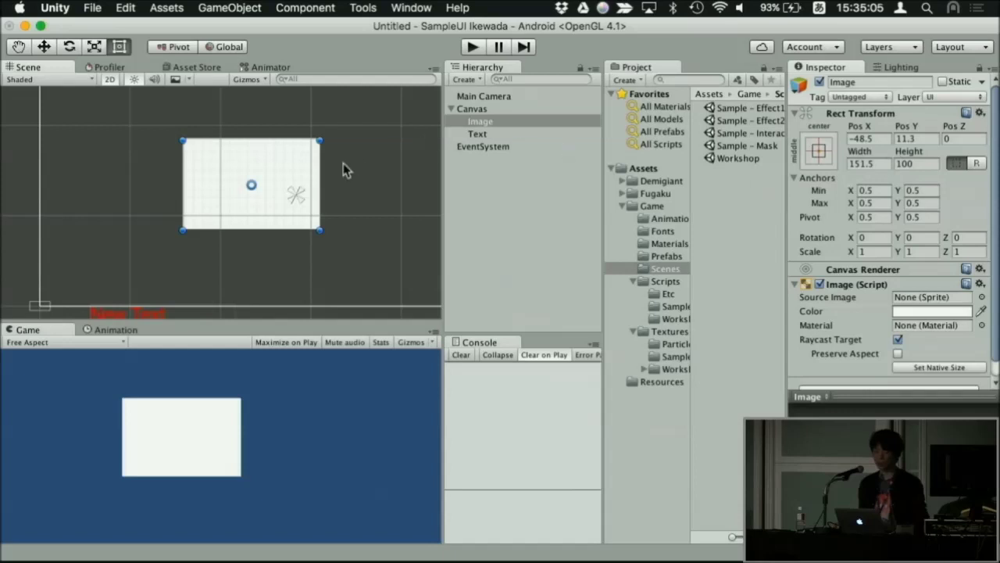
pyautogui.moveTo(320, 166)
pyautogui.mouseDown()
pyautogui.moveTo(390, 167)
pyautogui.moveTo(245, 164)
pyautogui.moveTo(457, 180)
pyautogui.moveTo(267, 166)
pyautogui.moveTo(329, 167)
pyautogui.moveTo(331, 178)
pyautogui.mouseUp()
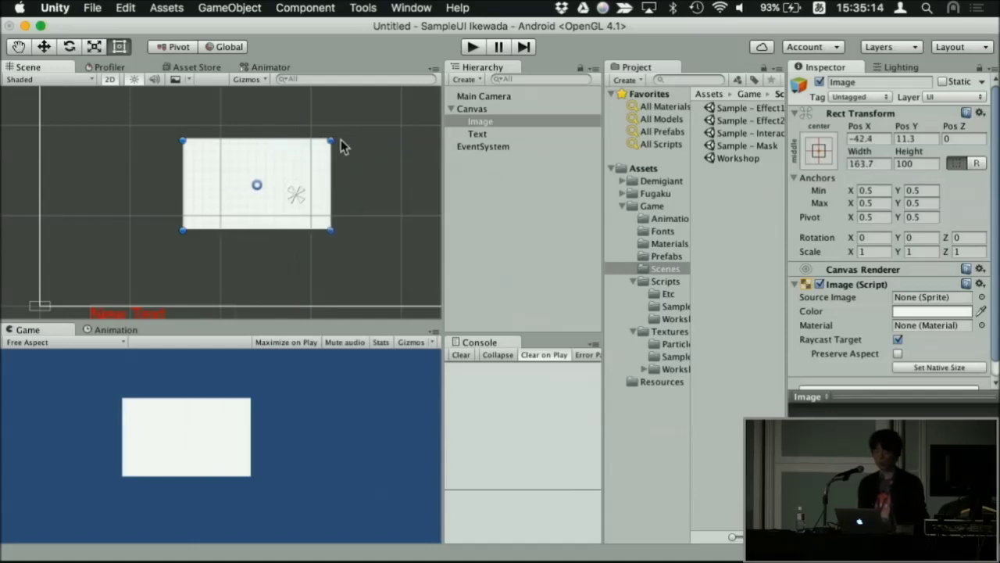
pyautogui.moveTo(332, 140); pyautogui.dragTo(358, 123)
pyautogui.moveTo(311, 159)
pyautogui.mouseDown()
pyautogui.moveTo(254, 161)
pyautogui.moveTo(295, 154)
pyautogui.mouseUp()
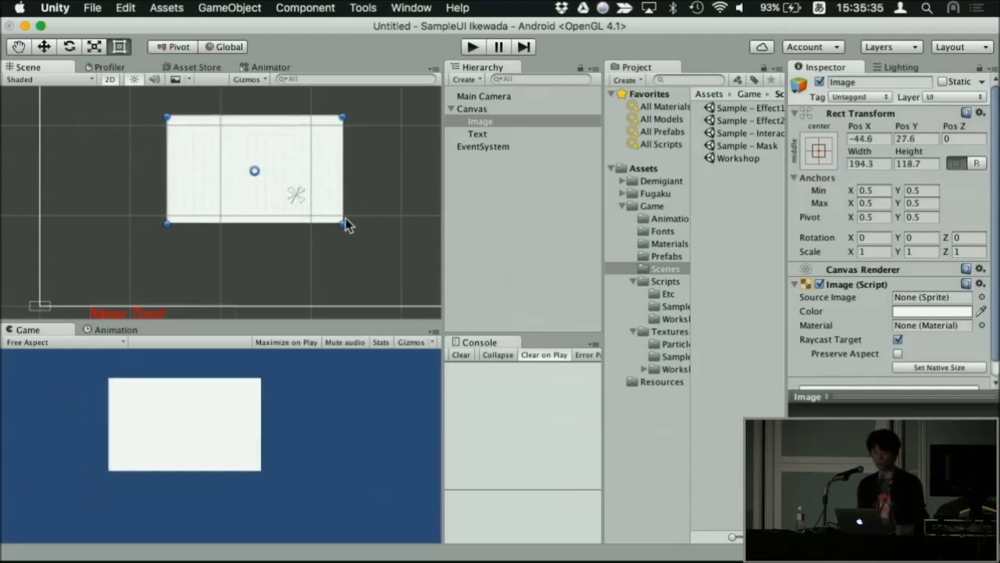
# Step: Try moving the Image's pivot off centre to about X 0.93, Y 0.32, and undo the pivot changes
pyautogui.moveTo(255, 170); pyautogui.dragTo(350, 198)
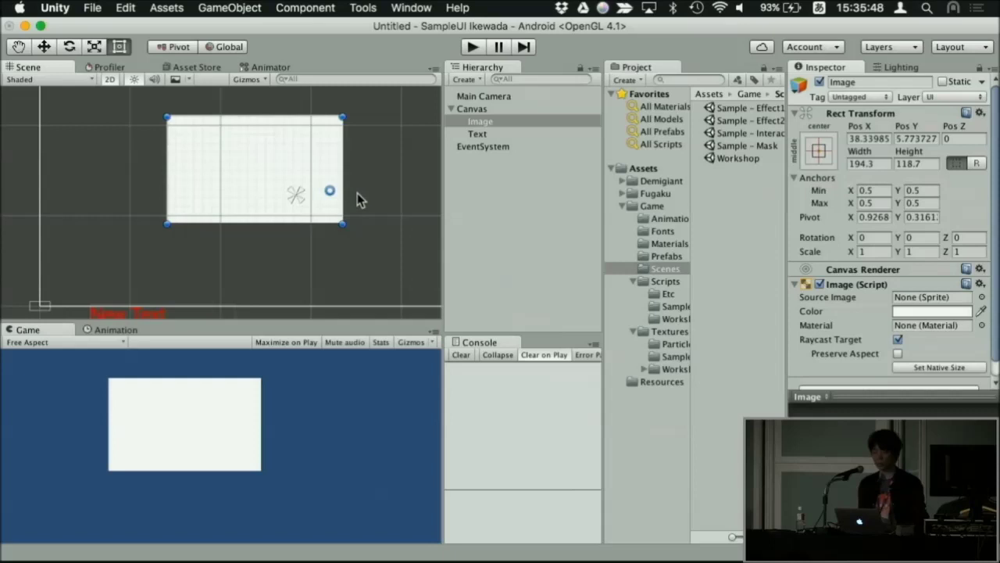
pyautogui.moveTo(332, 194); pyautogui.dragTo(371, 143)
pyautogui.press('super+z')
pyautogui.press('super+z')
pyautogui.press('super+z')
# Step: Reposition the Image at the Canvas's vertical centre, at about Pos X -87.4, Pos Y 0
pyautogui.moveTo(299, 182); pyautogui.dragTo(301, 192)
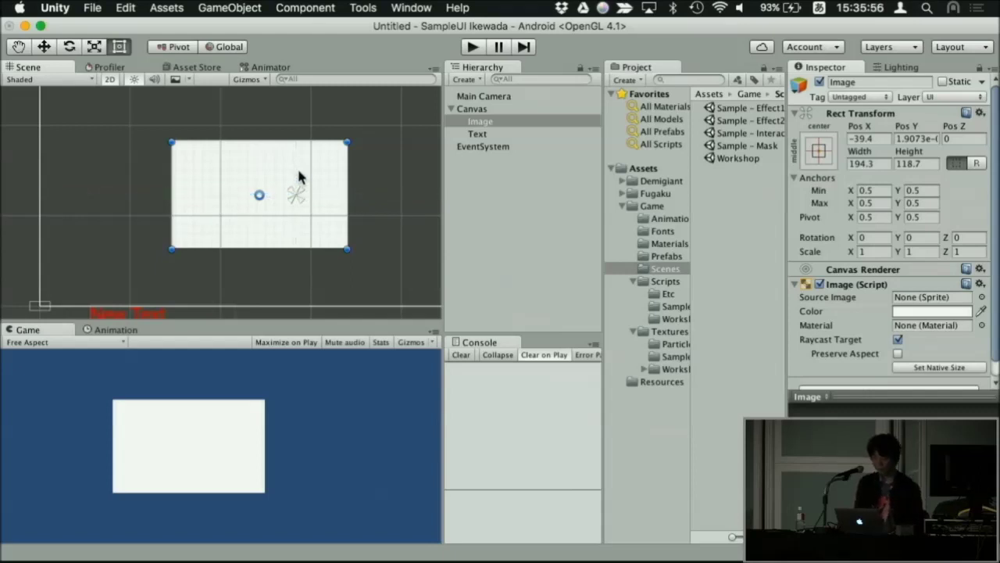
pyautogui.moveTo(299, 167); pyautogui.dragTo(242, 174)
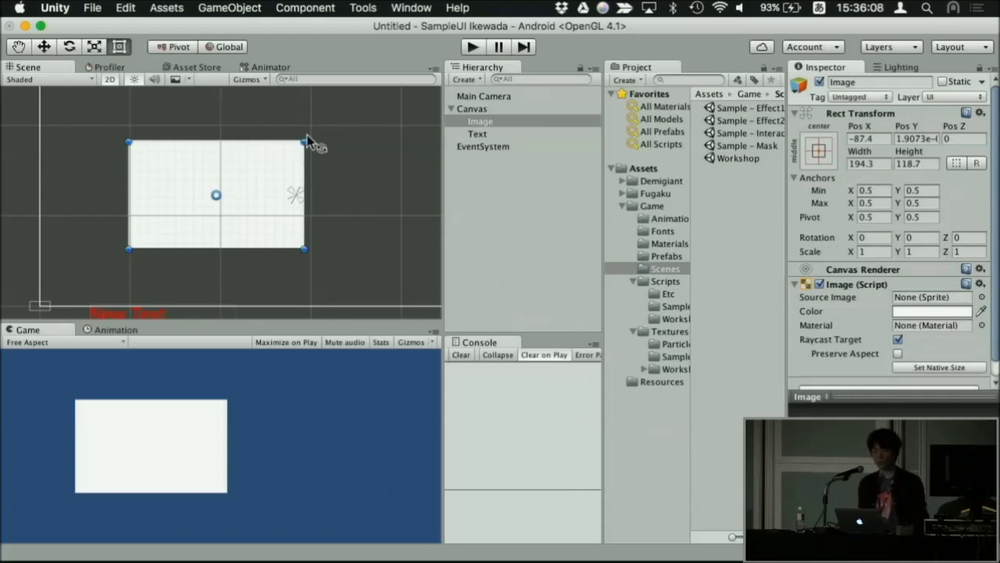
# Step: Rotate the Image clockwise from its corner with the Rect tool, to about -8.4 degrees on Z
pyautogui.scroll(4, 309, 141)
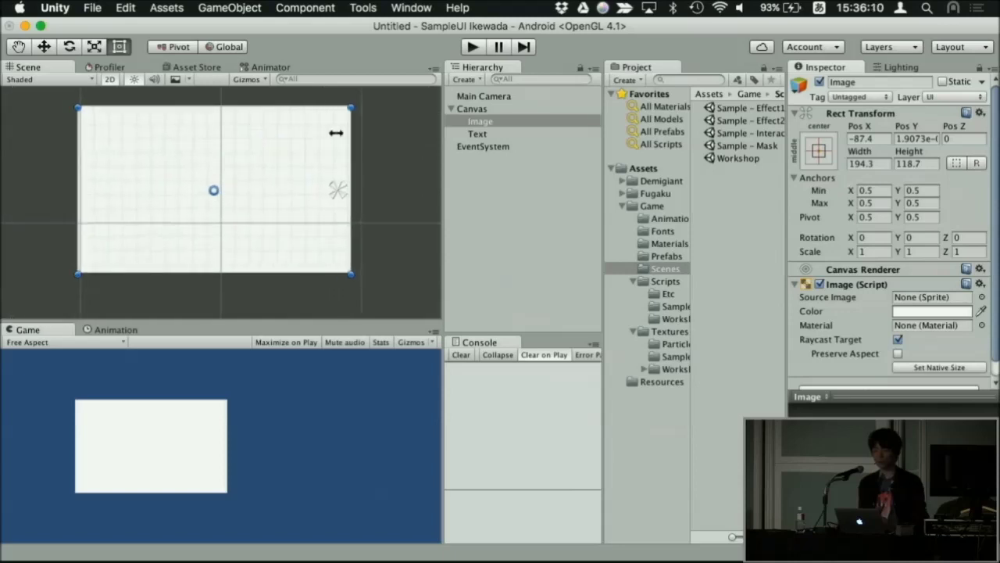
pyautogui.press('q')
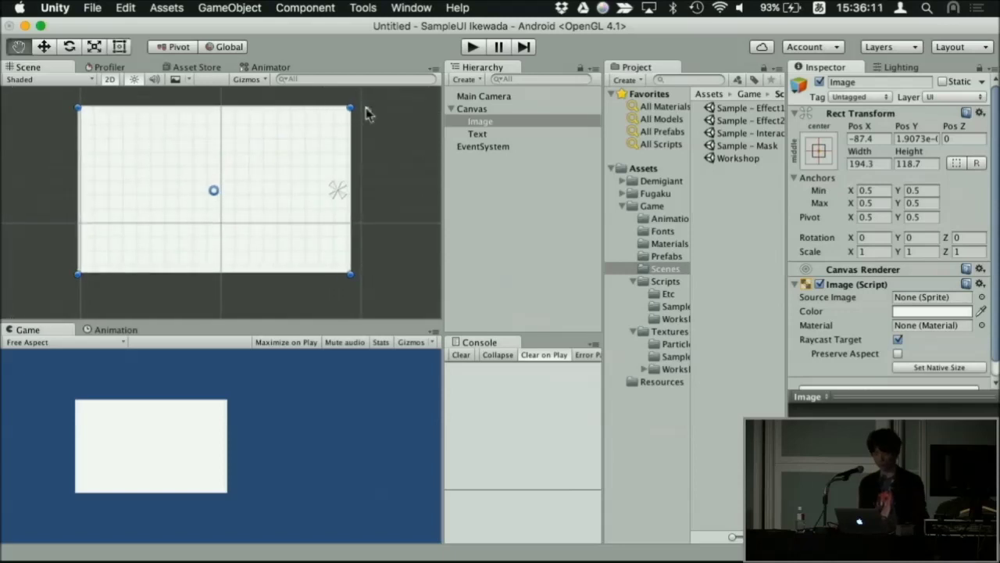
pyautogui.scroll(5, 364, 108)
pyautogui.scroll(-5, 335, 123)
pyautogui.press('t')
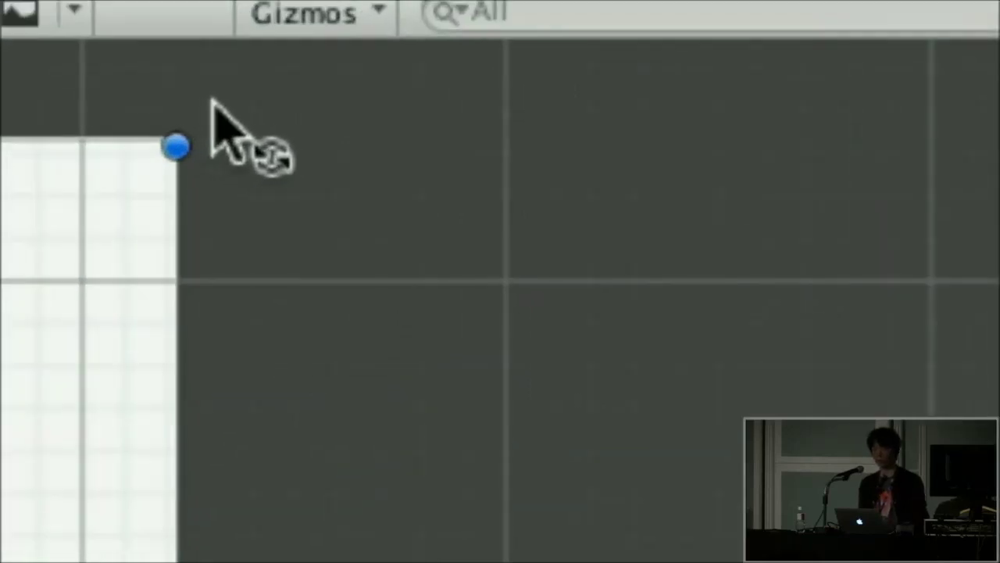
pyautogui.moveTo(212, 94); pyautogui.dragTo(307, 261)
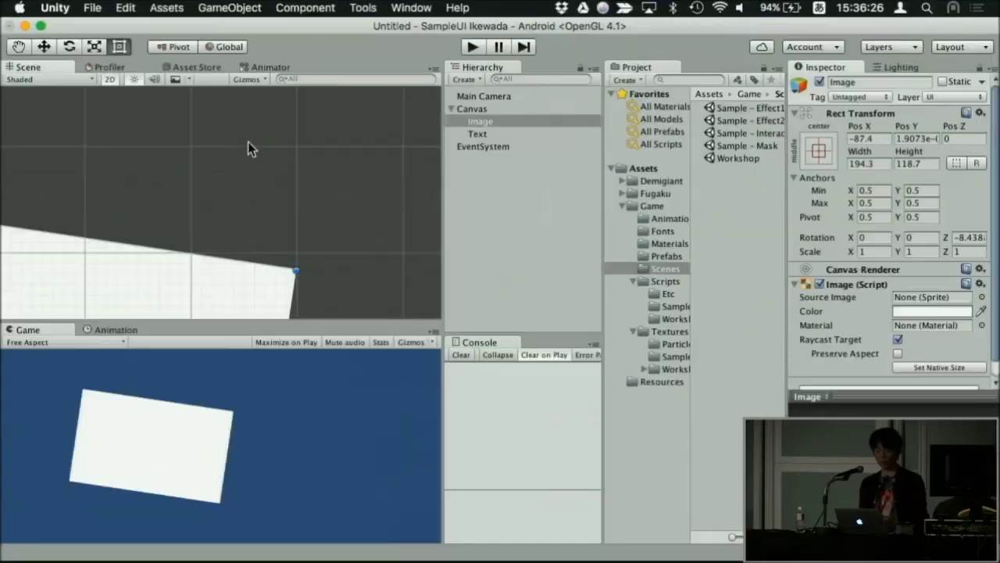
# Step: Move the tilted Image to about Pos X -57, Pos Y 14.9 and rotate it to about -24.65 degrees on Z
pyautogui.scroll(-3, 272, 187)
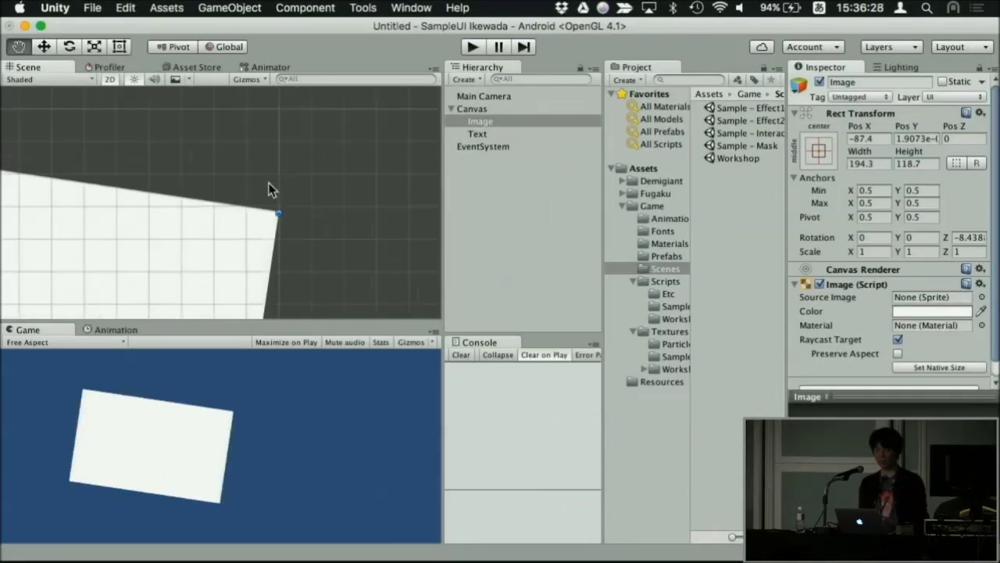
pyautogui.moveTo(154, 273); pyautogui.dragTo(248, 212)
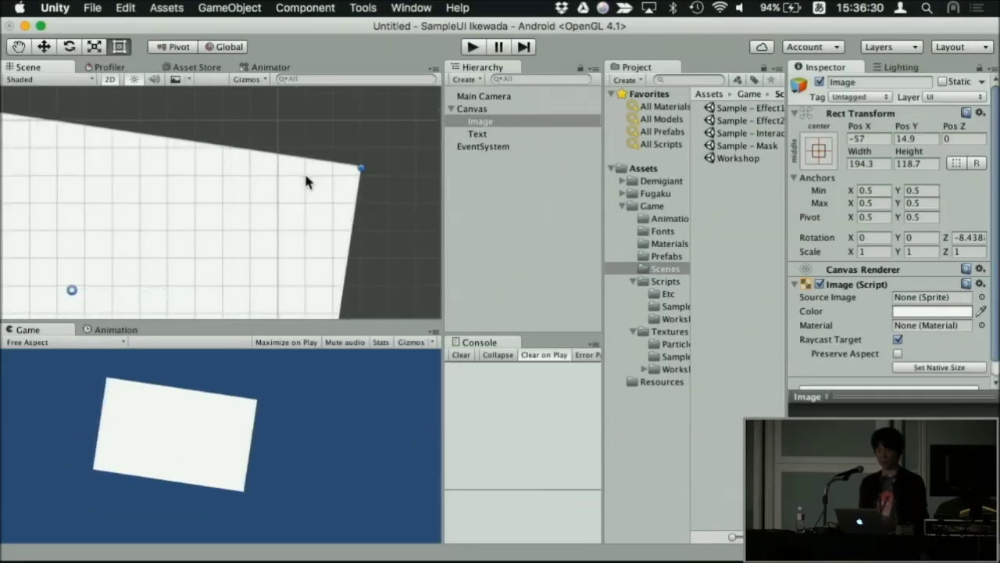
pyautogui.scroll(-5, 304, 172)
pyautogui.scroll(3, 305, 176)
pyautogui.scroll(3, 306, 178)
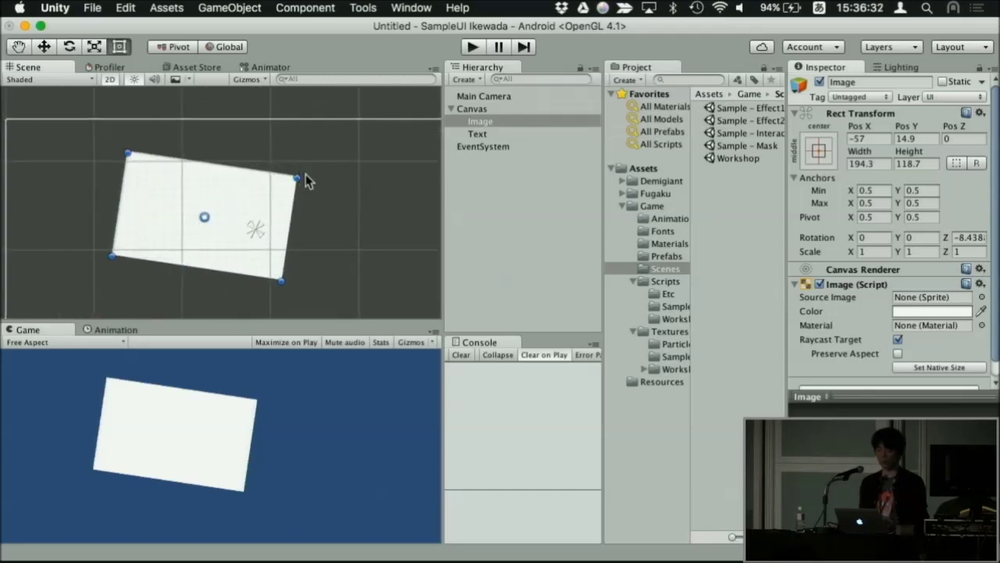
pyautogui.moveTo(303, 170); pyautogui.dragTo(317, 203)
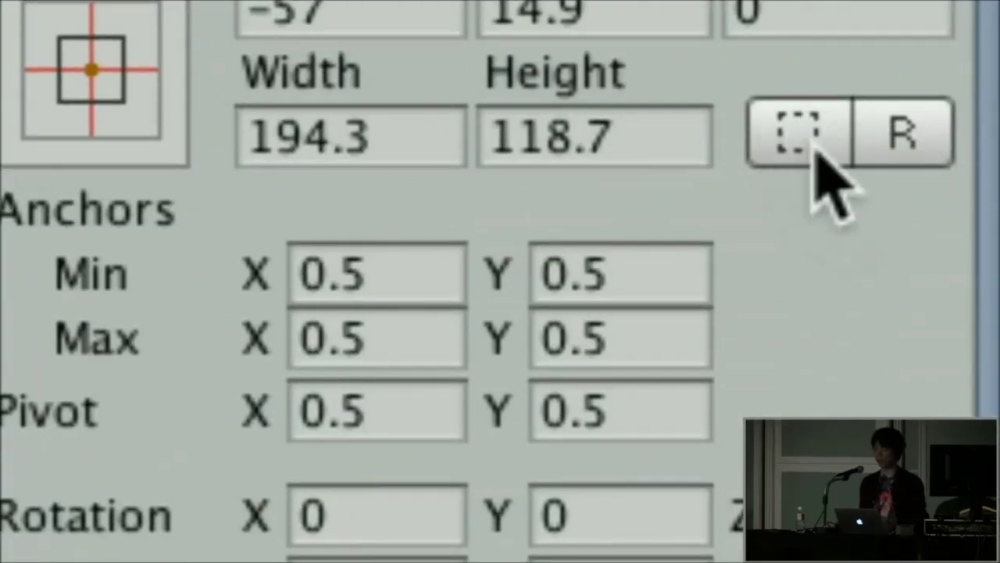
# Step: Toggle blueprint mode on and off again, and rotate the Image to about -18.17 degrees on Z
pyautogui.click(810, 150)
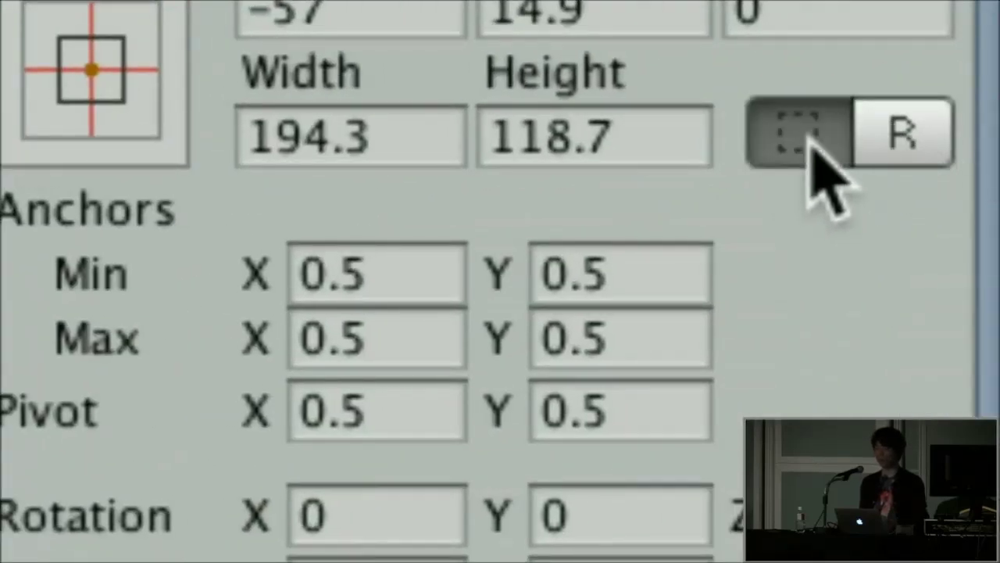
pyautogui.click(811, 149)
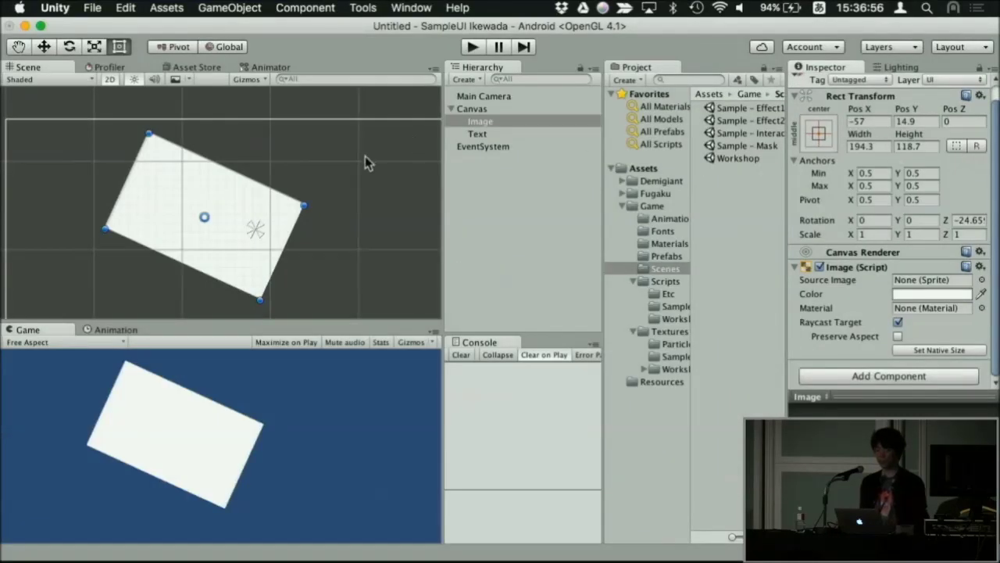
pyautogui.moveTo(315, 206)
pyautogui.mouseDown()
pyautogui.moveTo(285, 127)
pyautogui.moveTo(305, 195)
pyautogui.mouseUp()
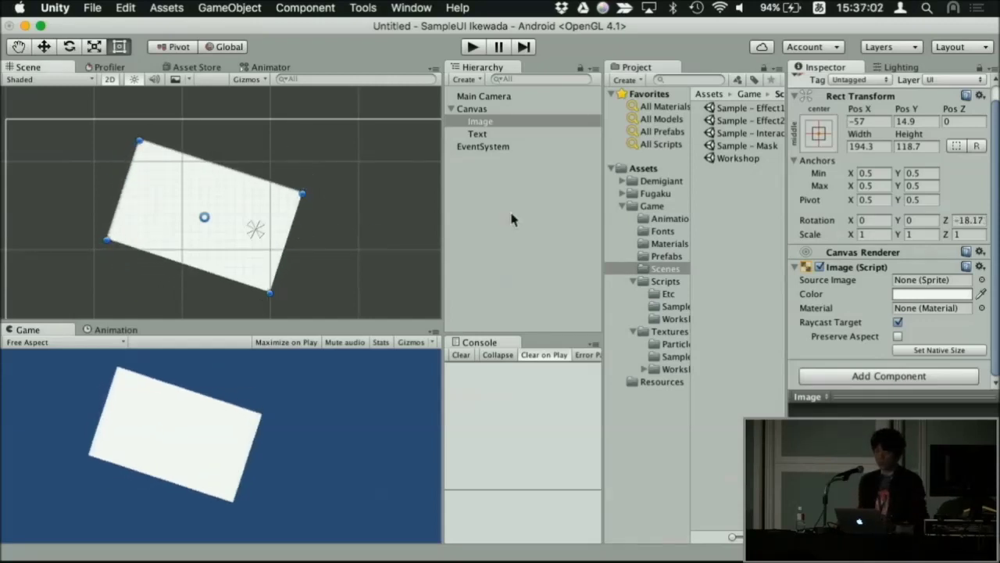
# Step: Turn on blueprint mode, try resizing the rotated Image to about 205 by 131, and undo the resize
pyautogui.click(956, 147)
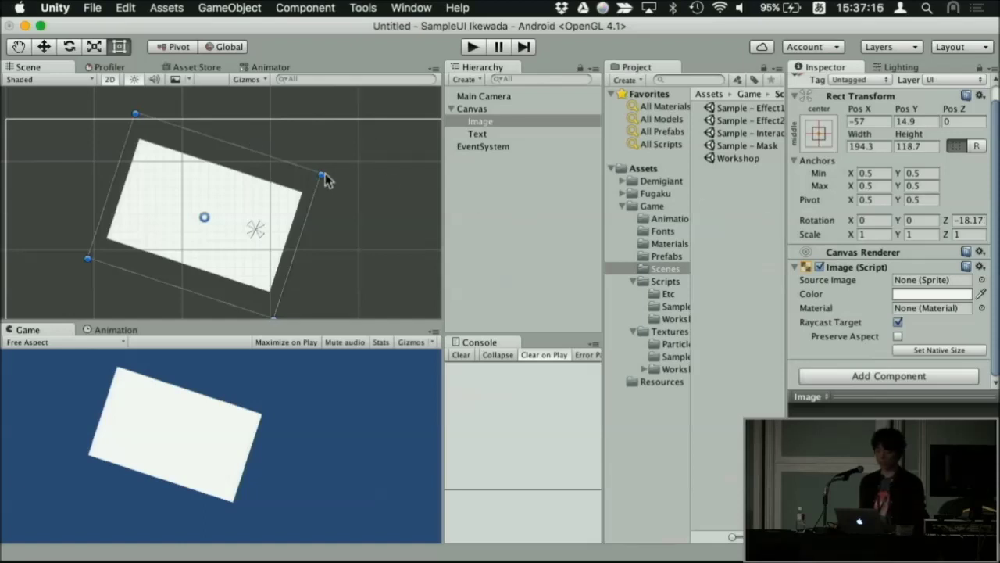
pyautogui.scroll(-5, 356, 176)
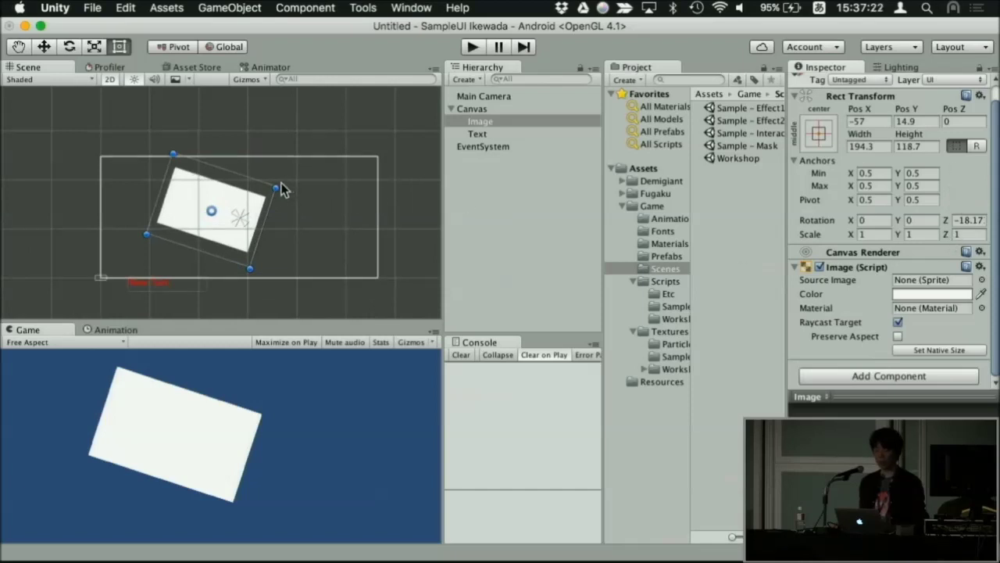
pyautogui.moveTo(280, 183)
pyautogui.mouseDown()
pyautogui.moveTo(242, 145)
pyautogui.moveTo(285, 156)
pyautogui.moveTo(277, 184)
pyautogui.mouseUp()
pyautogui.press('super+z')
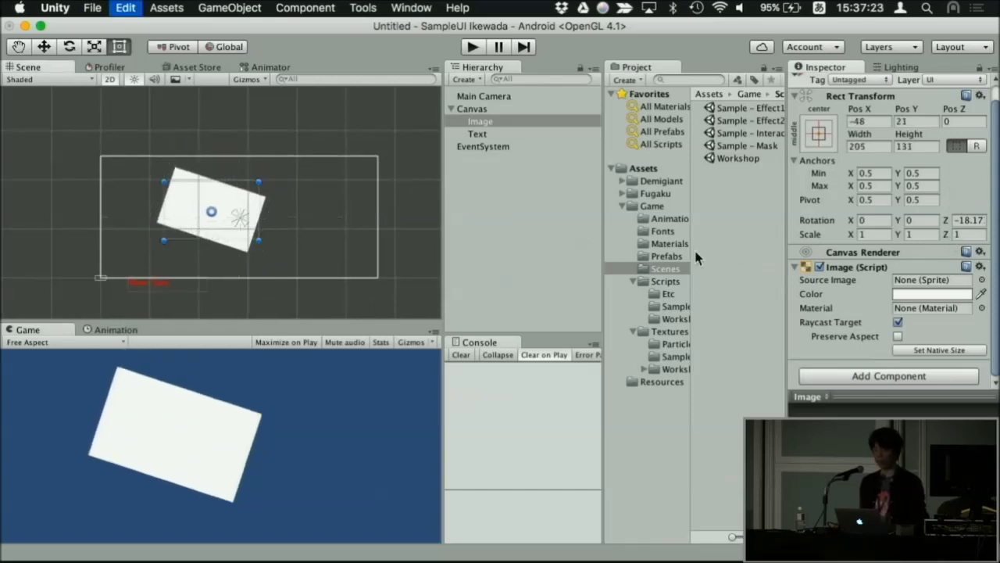
pyautogui.scroll(5, 214, 191)
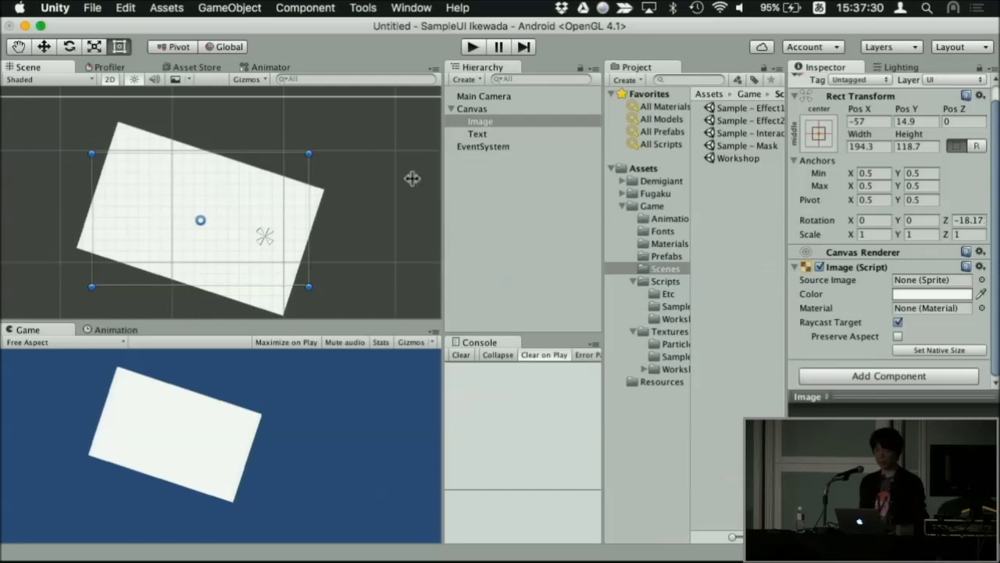
# Step: Turn off blueprint mode and rotate the Image from its corner to about -49.57 degrees on Z
pyautogui.click(955, 147)
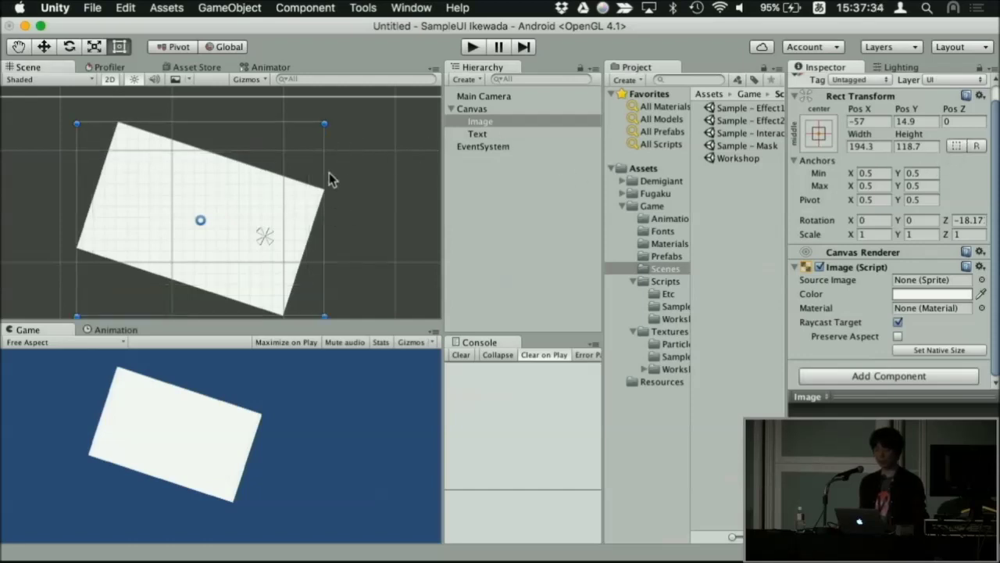
pyautogui.moveTo(328, 117); pyautogui.dragTo(373, 199)
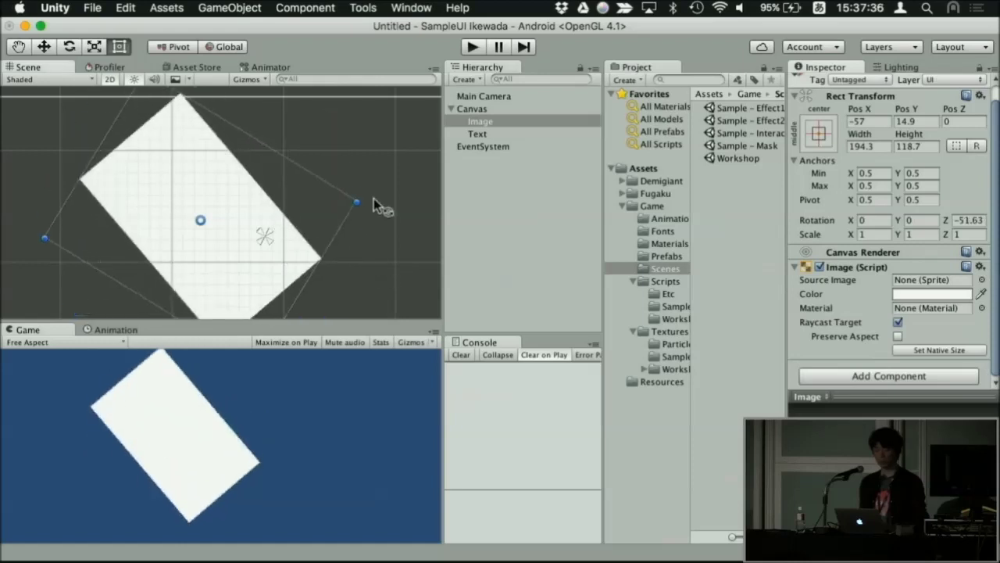
pyautogui.scroll(-3, 359, 196)
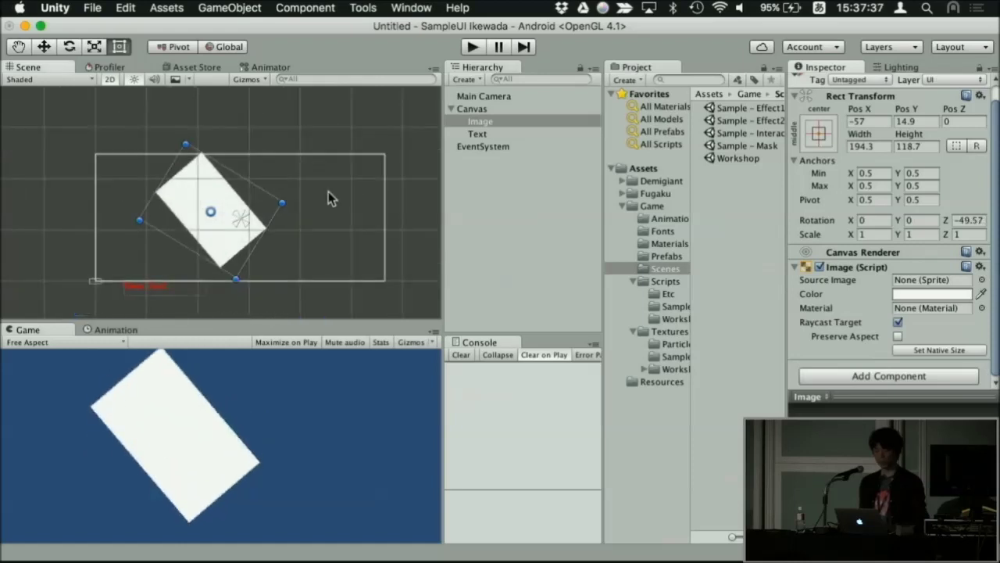
pyautogui.click(240, 221)
pyautogui.click(234, 219)
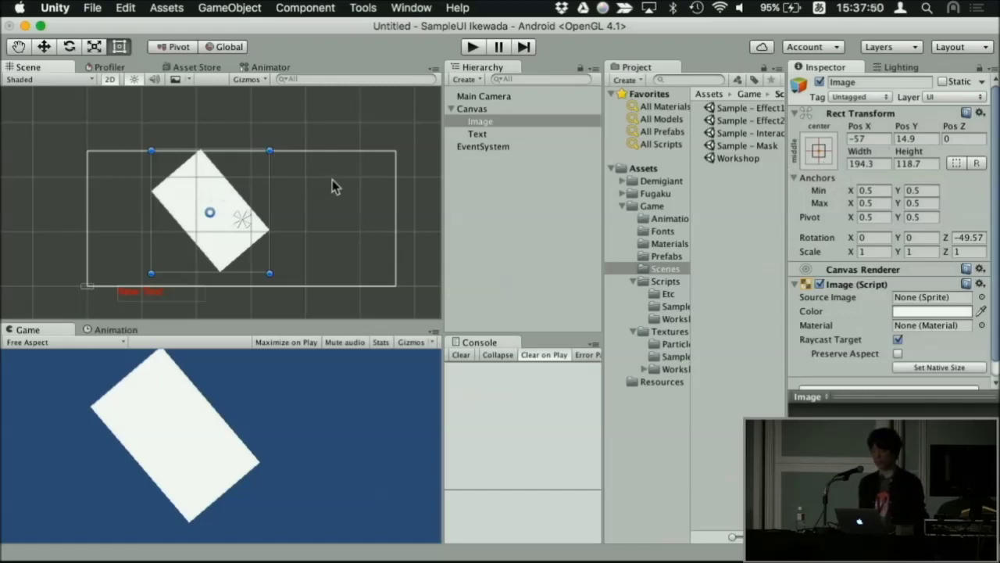
# Step: Rotate the Image to about -94.57 degrees on Z and move it to Pos X -30, Pos Y 41
pyautogui.moveTo(214, 224); pyautogui.dragTo(278, 207)
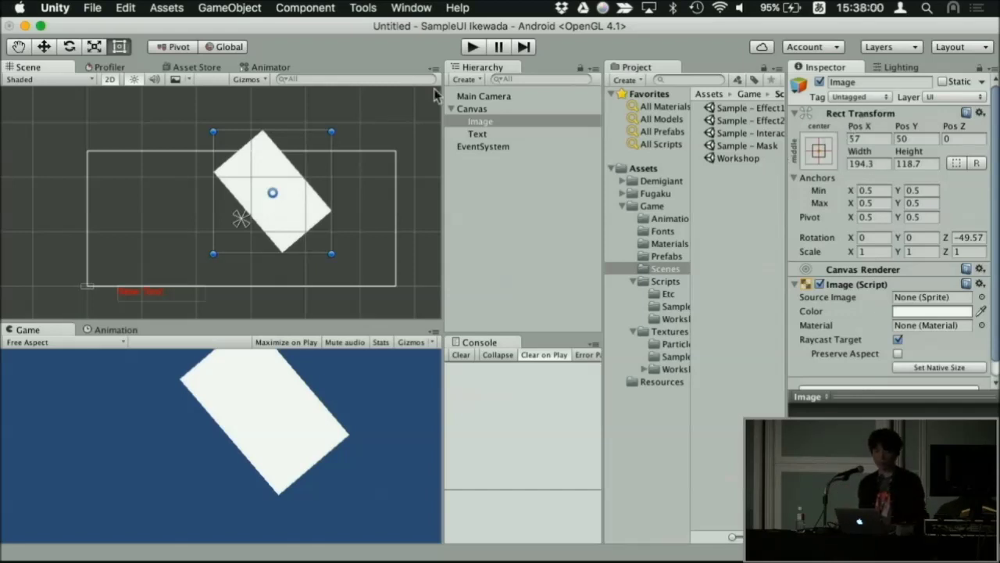
pyautogui.moveTo(342, 125); pyautogui.dragTo(321, 160)
pyautogui.moveTo(354, 212)
pyautogui.mouseDown()
pyautogui.moveTo(366, 167)
pyautogui.moveTo(357, 139)
pyautogui.moveTo(284, 78)
pyautogui.moveTo(201, 95)
pyautogui.moveTo(273, 94)
pyautogui.moveTo(329, 161)
pyautogui.moveTo(348, 213)
pyautogui.moveTo(352, 196)
pyautogui.mouseUp()
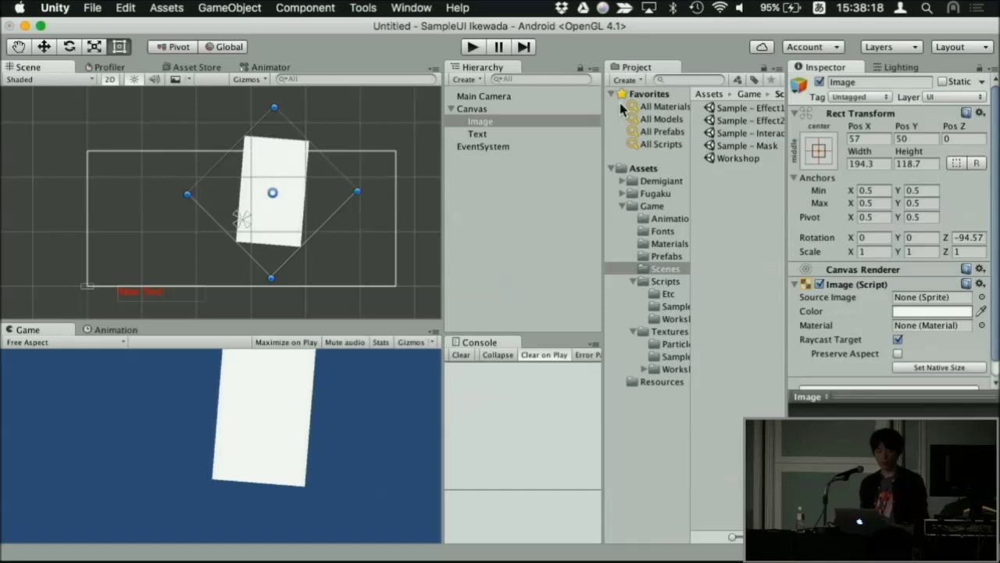
pyautogui.moveTo(253, 185); pyautogui.dragTo(203, 190)
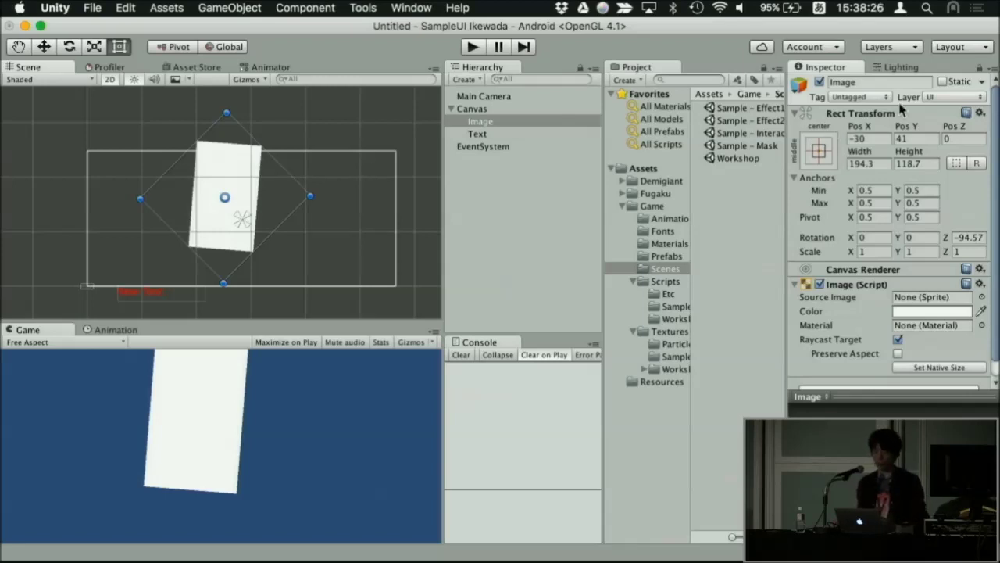
# Step: Examine the parent-child hierarchy by selecting the Canvas, its Image and its Text in turn and collapsing and expanding the Canvas
pyautogui.click(471, 109)
pyautogui.click(478, 134)
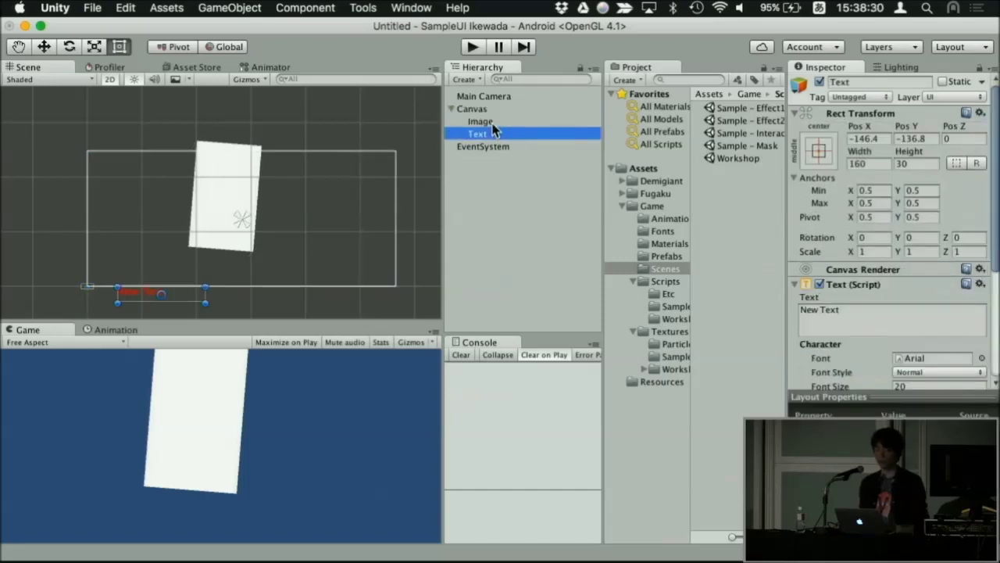
pyautogui.click(481, 122)
pyautogui.click(494, 109)
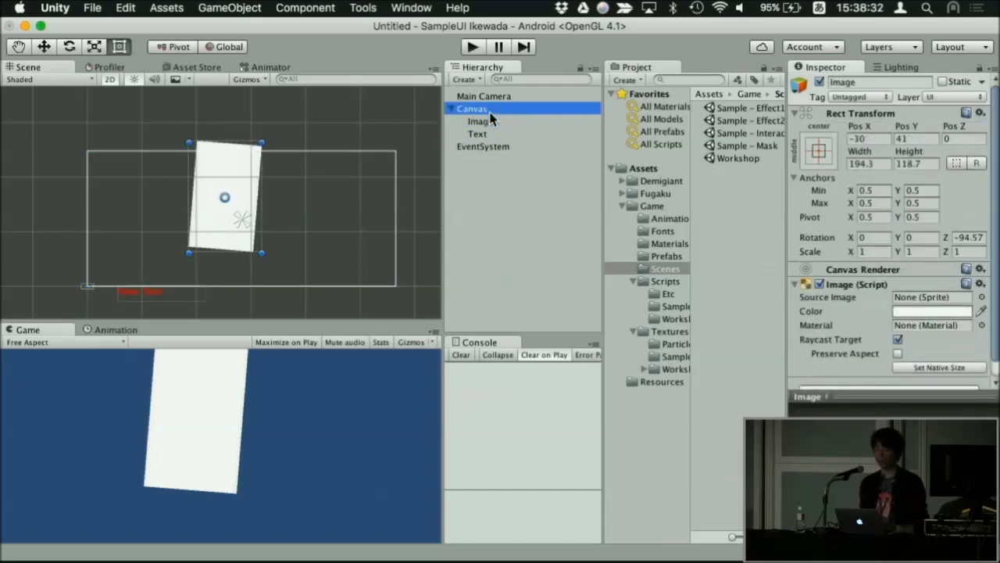
pyautogui.click(493, 123)
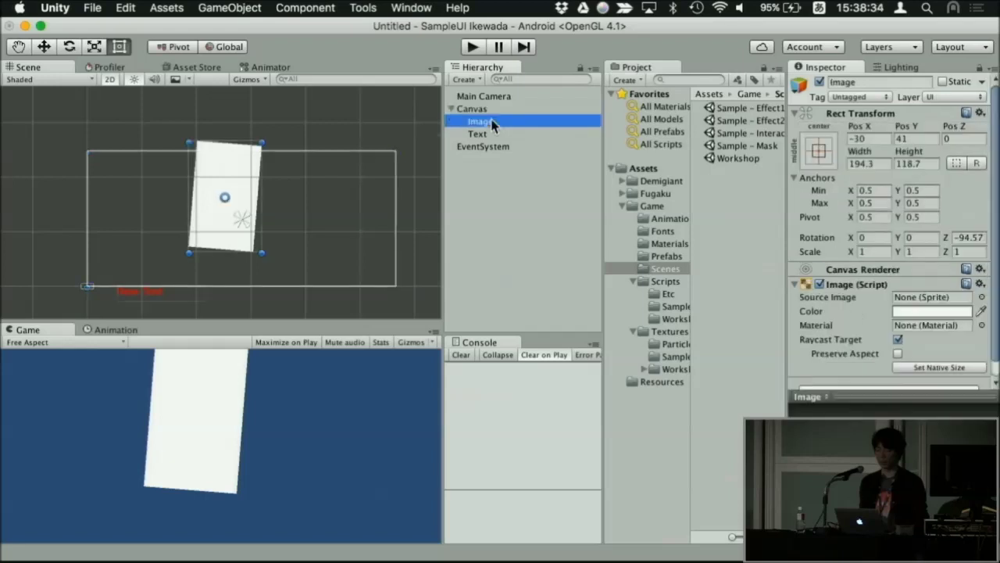
pyautogui.click(496, 111)
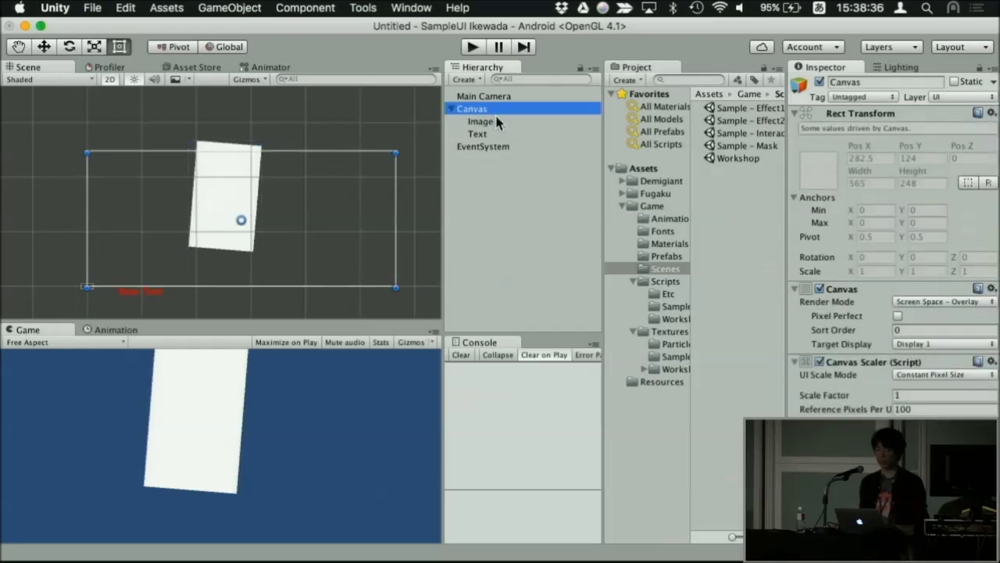
pyautogui.click(497, 123)
pyautogui.keyDown('shift'); pyautogui.click(497, 133); pyautogui.keyUp('shift')
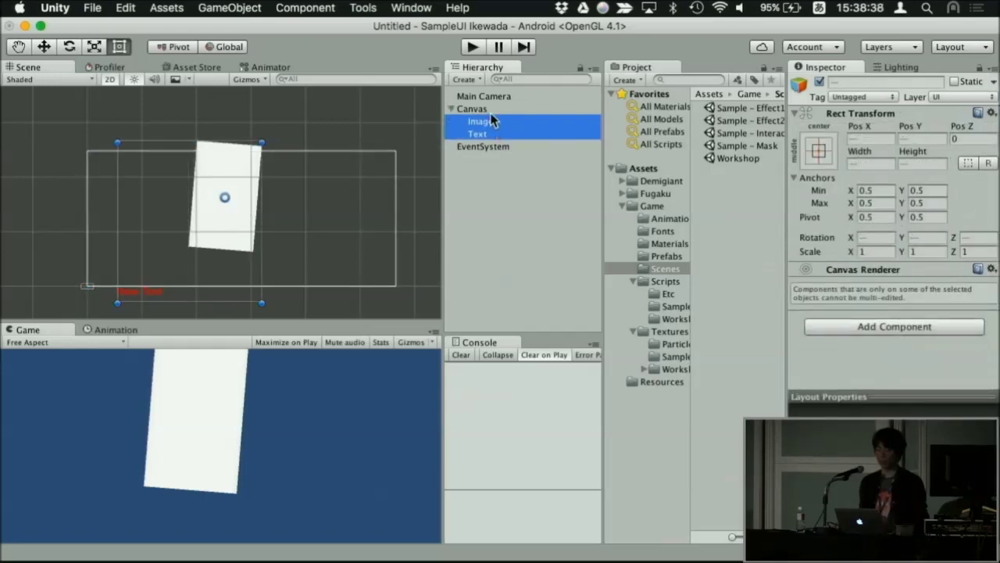
pyautogui.click(492, 111)
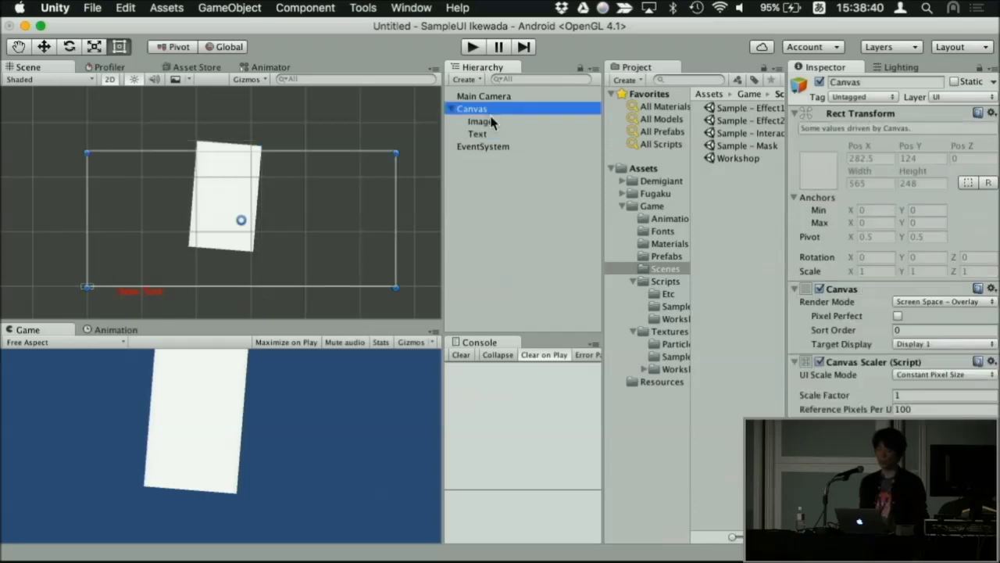
pyautogui.click(491, 123)
pyautogui.keyDown('shift'); pyautogui.click(491, 135); pyautogui.keyUp('shift')
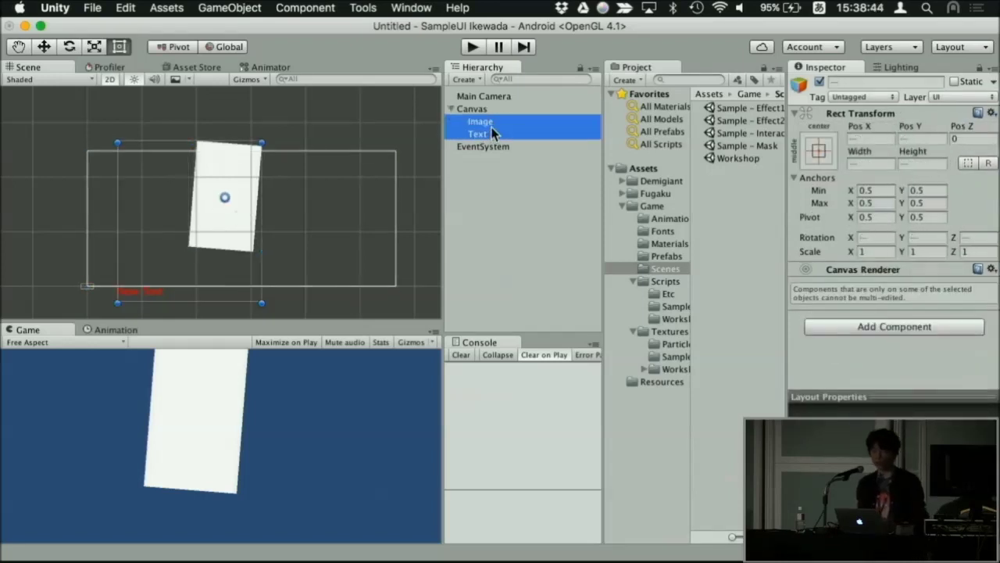
pyautogui.click(491, 111)
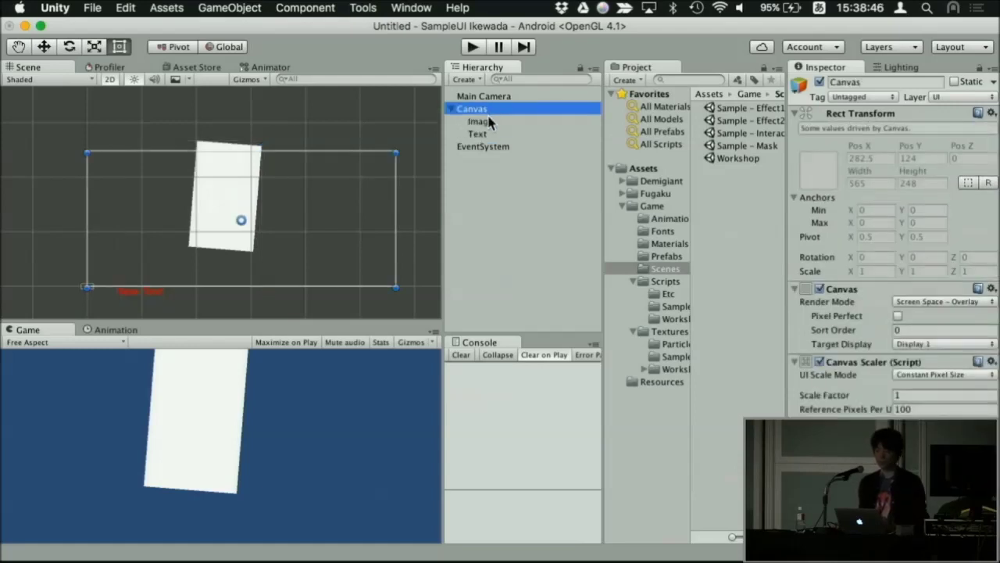
pyautogui.click(491, 122)
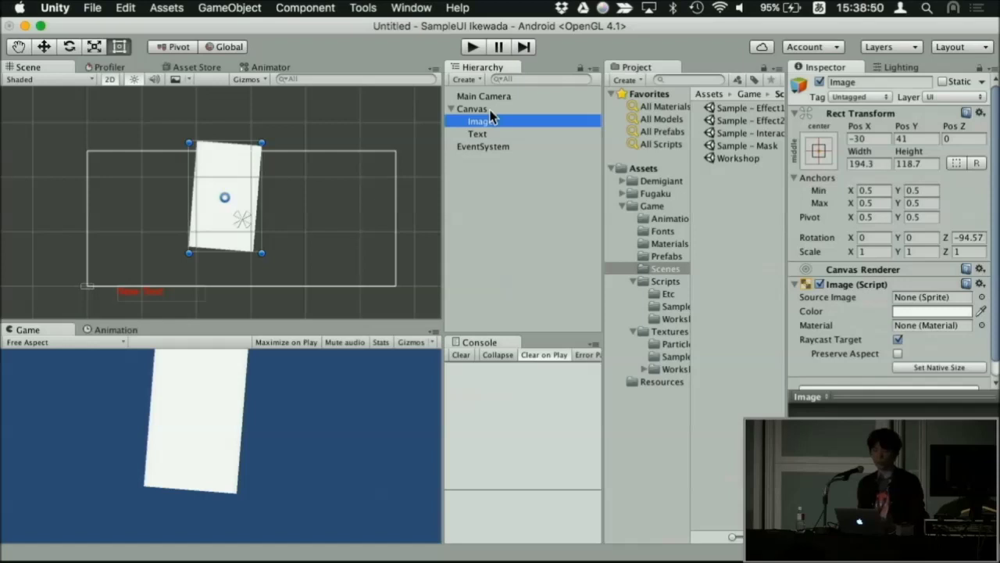
pyautogui.click(490, 111)
pyautogui.click(451, 111)
pyautogui.click(451, 111)
pyautogui.click(493, 133)
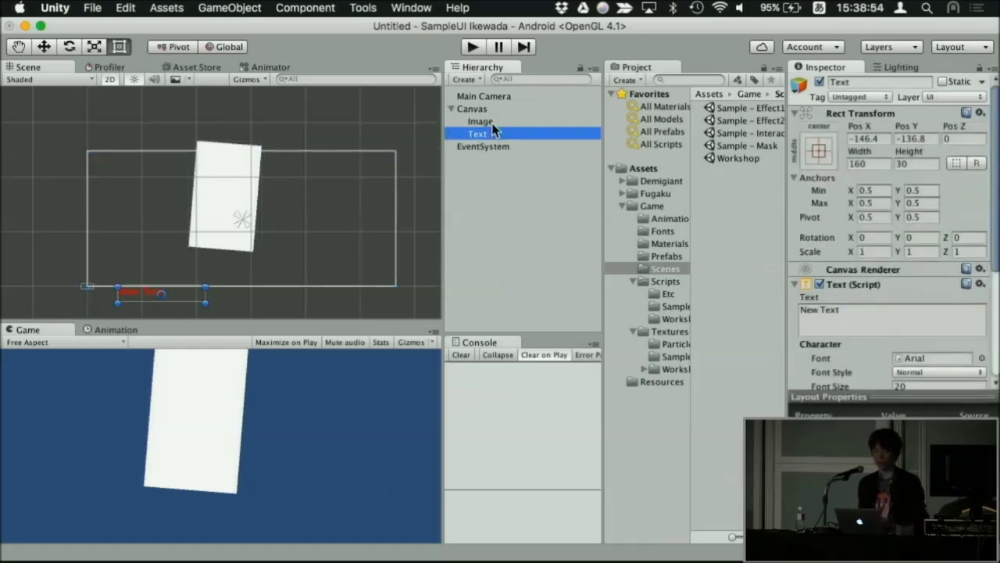
pyautogui.click(490, 122)
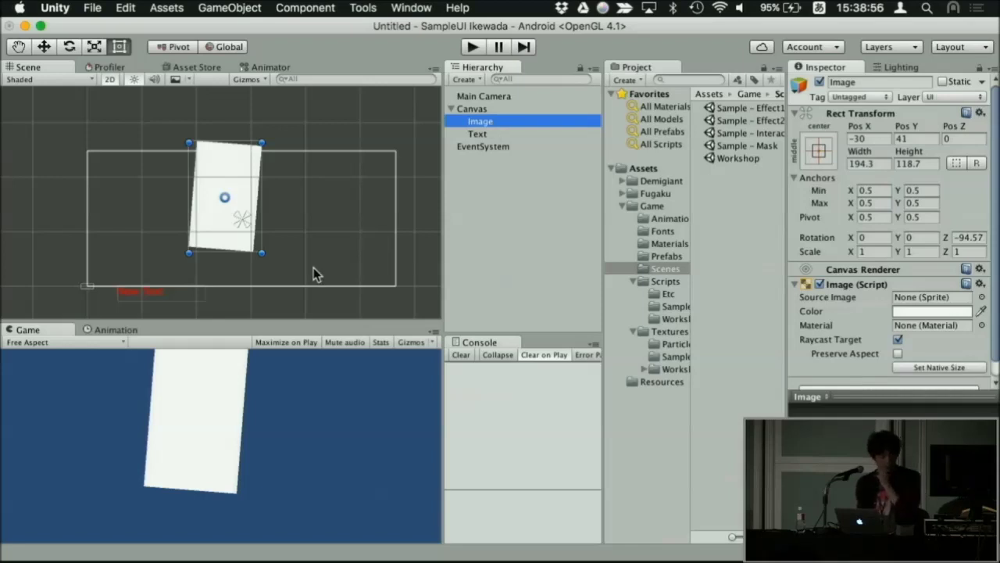
# Step: Delete the Text object from the Canvas and select the Image
pyautogui.rightClick(500, 133)
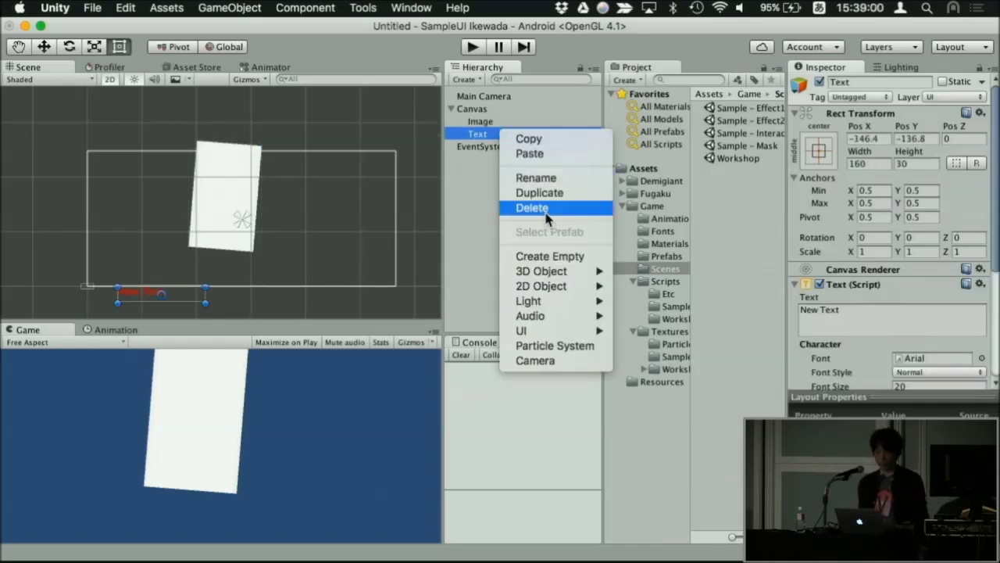
pyautogui.click(546, 208)
pyautogui.click(490, 122)
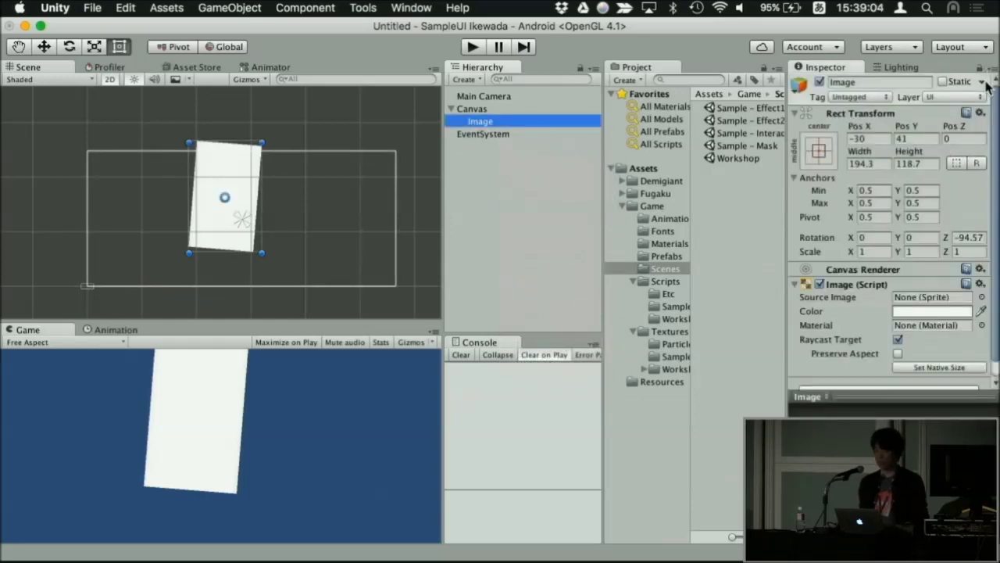
pyautogui.scroll(-2, 979, 86)
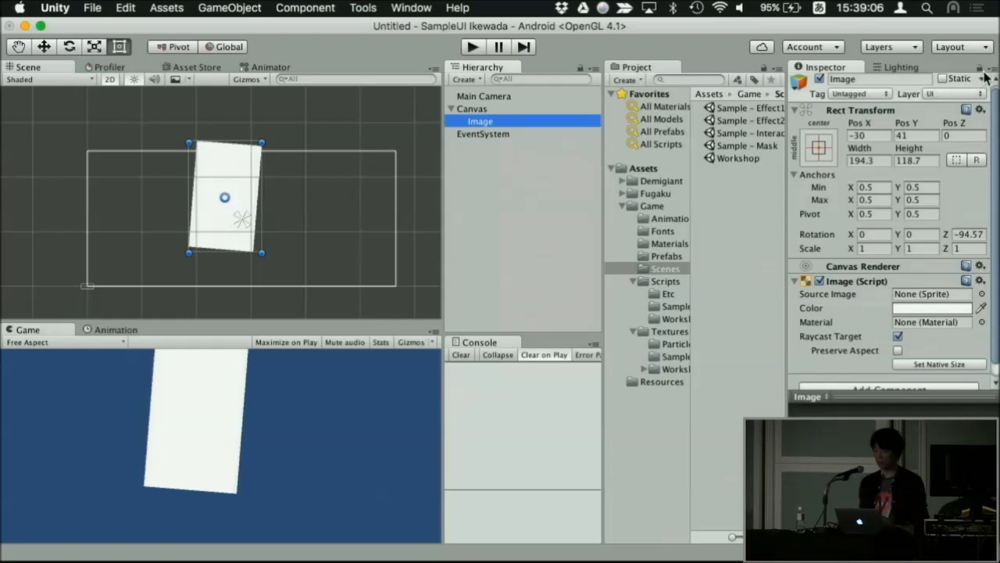
pyautogui.click(989, 69)
pyautogui.click(867, 157)
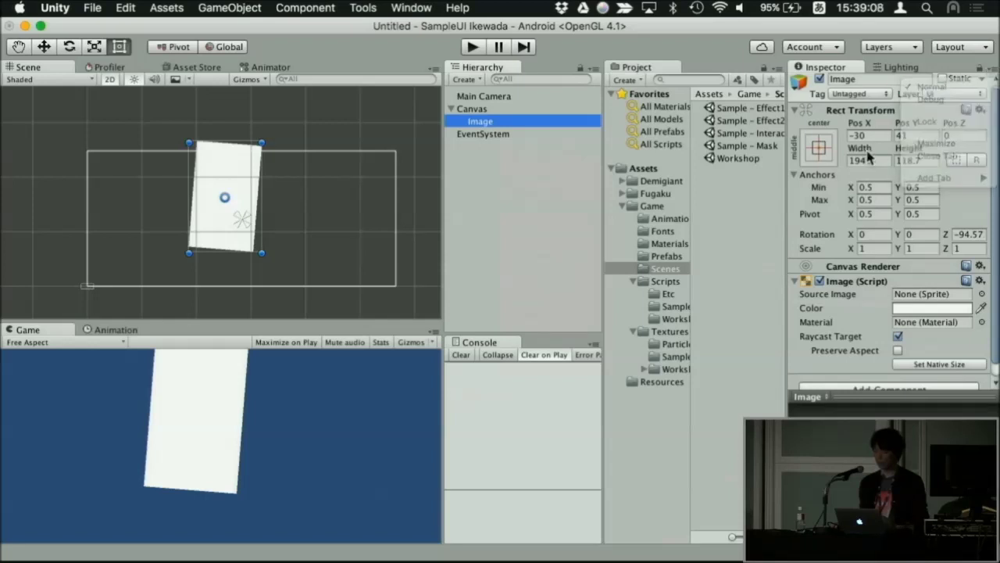
pyautogui.scroll(1, 986, 88)
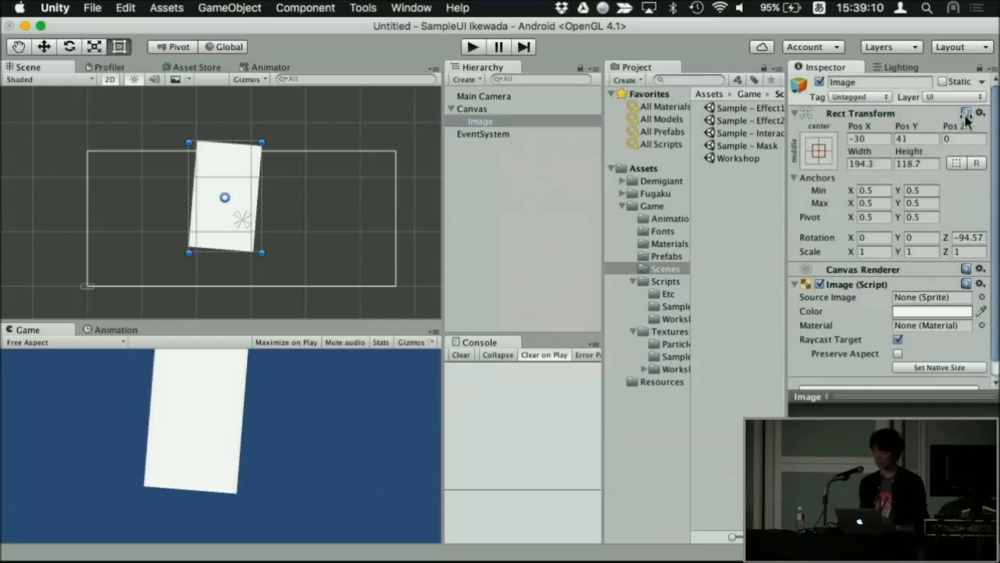
pyautogui.click(981, 82)
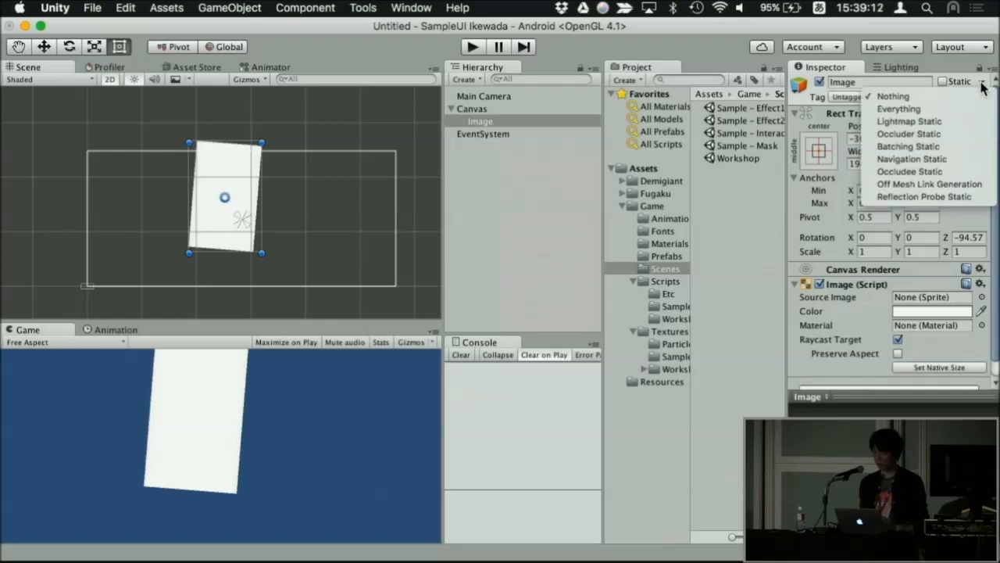
pyautogui.click(982, 85)
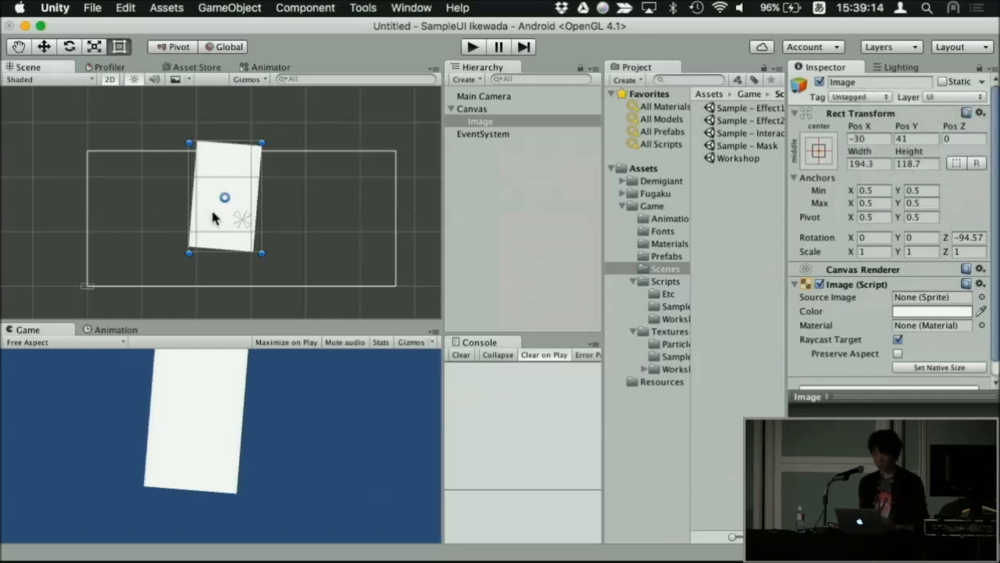
pyautogui.click(994, 69)
pyautogui.press('Escape')
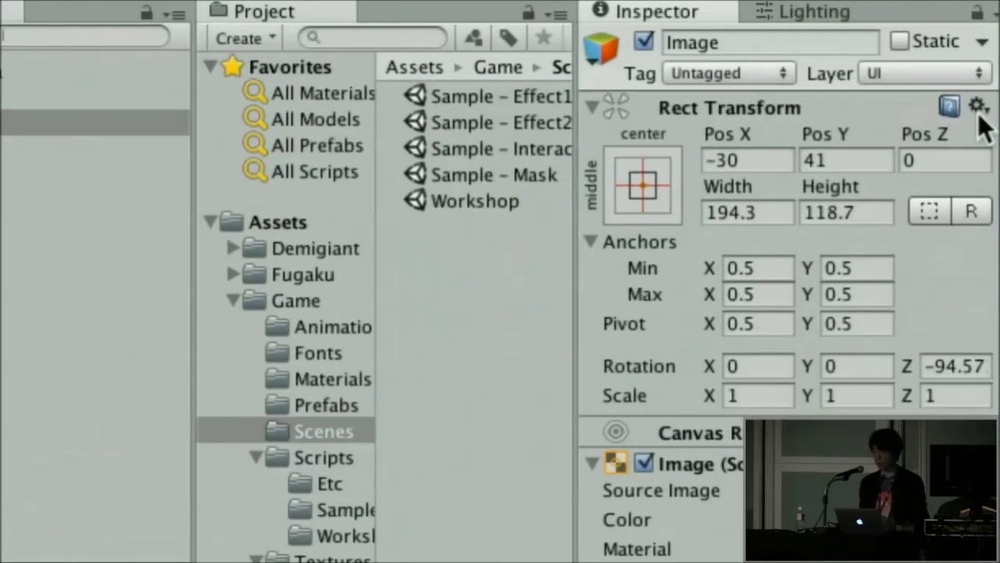
# Step: Reset the Image's Rect Transform component to its default values
pyautogui.click(981, 114)
pyautogui.click(977, 138)
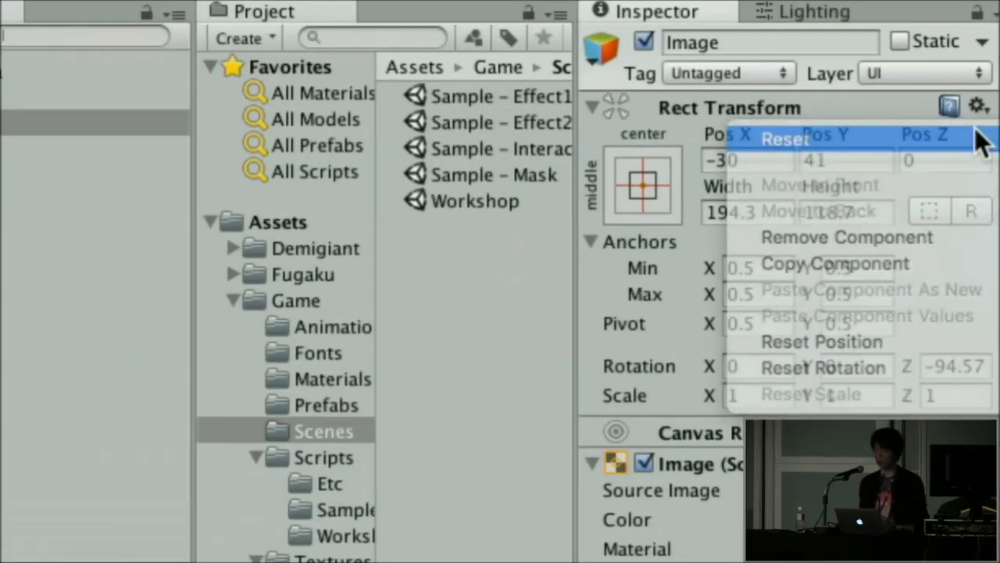
pyautogui.scroll(-1, 805, 156)
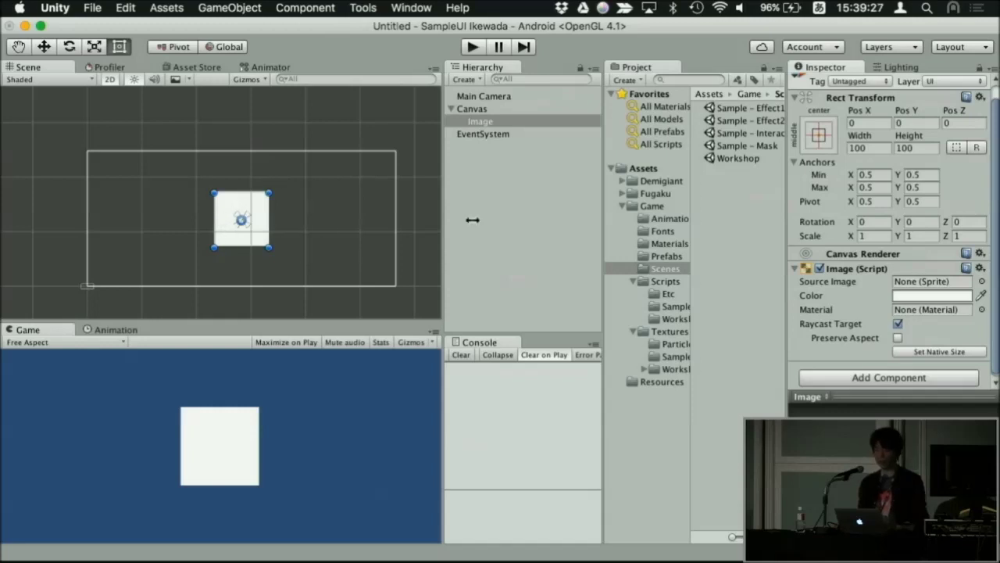
pyautogui.scroll(1, 910, 141)
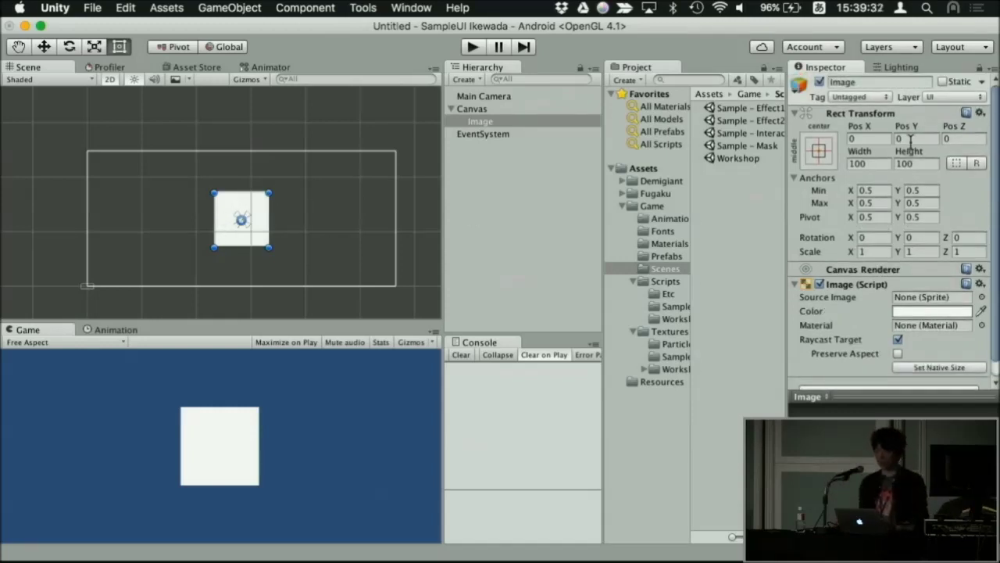
pyautogui.moveTo(860, 156); pyautogui.dragTo(980, 230)
pyautogui.click(980, 112)
pyautogui.click(962, 133)
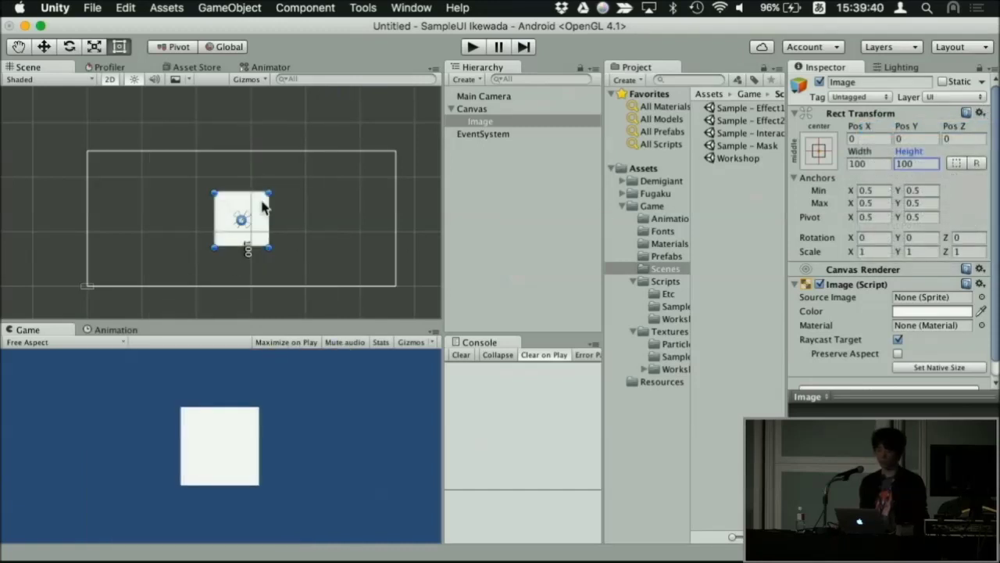
# Step: Move the Image into the upper-left corner of the Canvas, at Pos X -232.5, Pos Y 74
pyautogui.scroll(2, 261, 205)
pyautogui.scroll(-3, 328, 235)
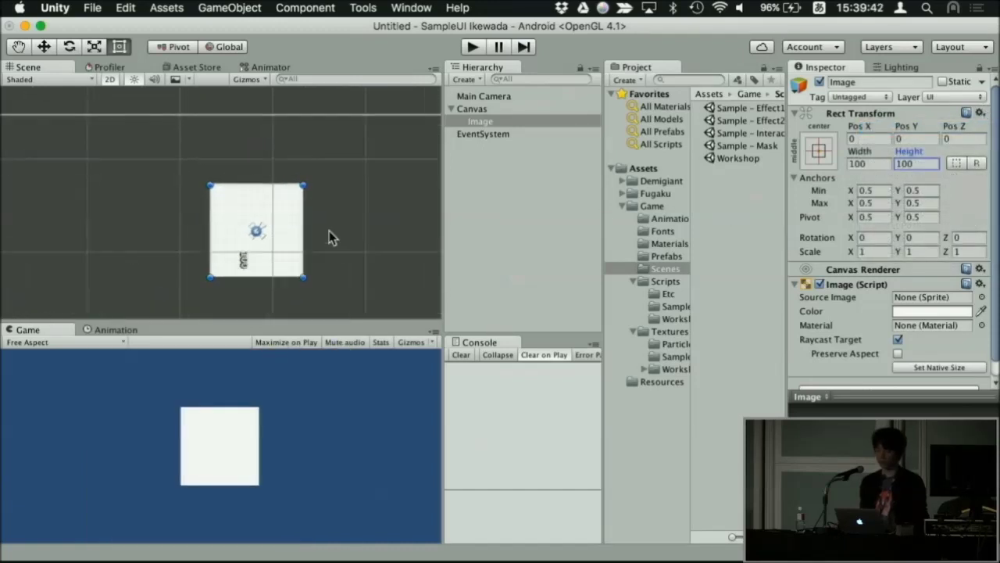
pyautogui.moveTo(328, 231)
pyautogui.mouseDown(button='middle')
pyautogui.moveTo(279, 224)
pyautogui.moveTo(322, 224)
pyautogui.mouseUp(button='middle')
pyautogui.press('t')
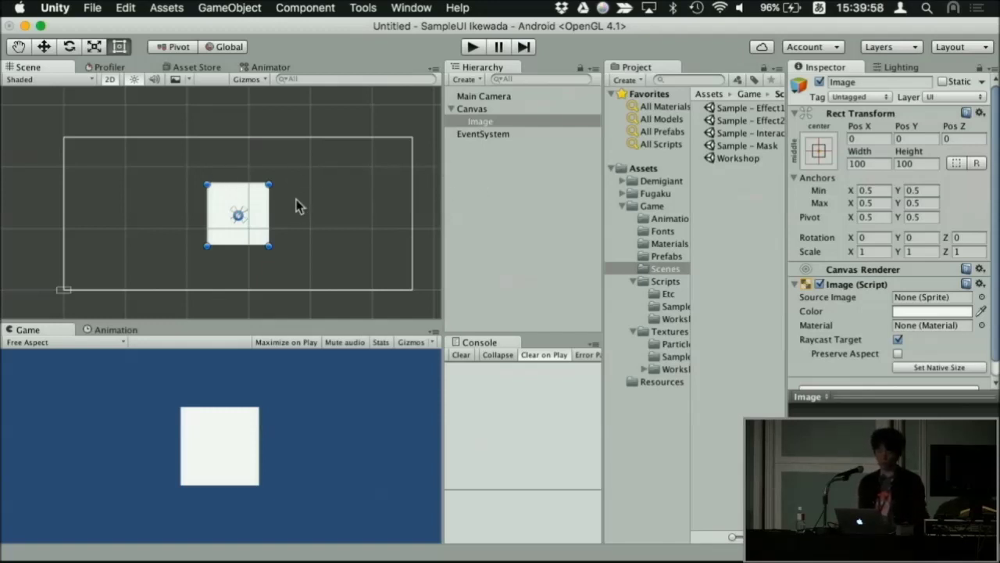
pyautogui.moveTo(239, 217); pyautogui.dragTo(276, 221)
pyautogui.press('super+z')
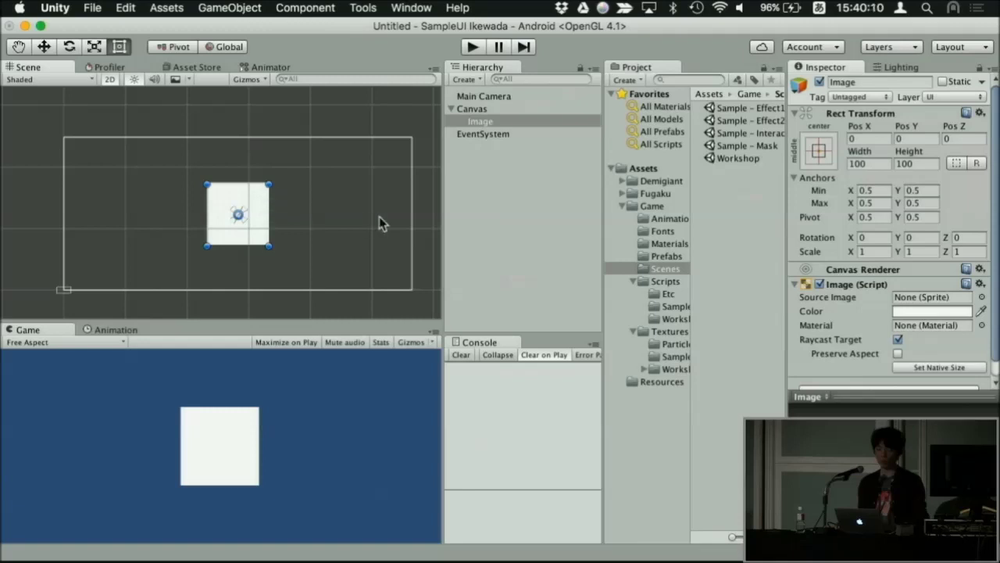
pyautogui.moveTo(258, 230); pyautogui.dragTo(100, 181)
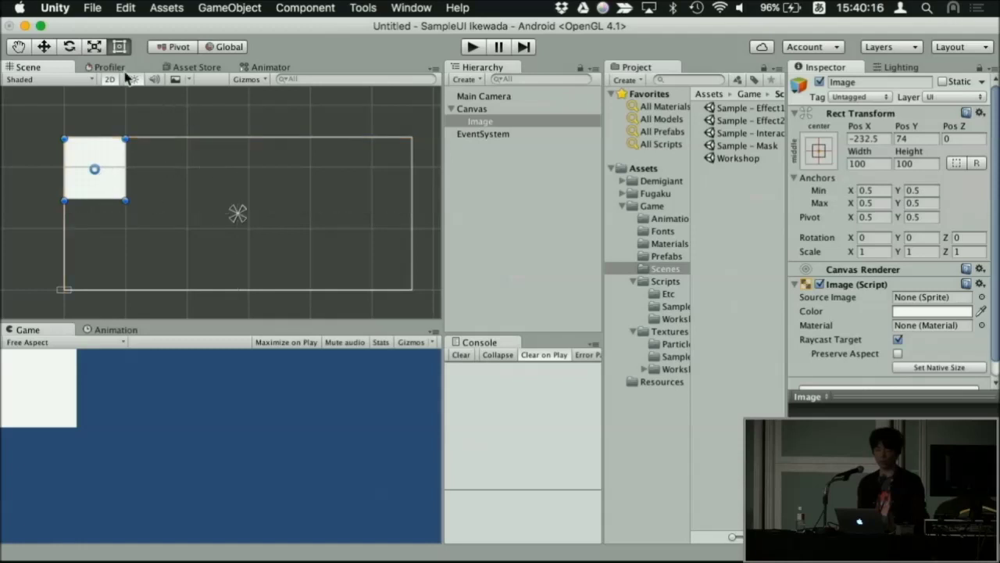
# Step: Add a second UI Image and place it in the Canvas's lower-right corner, at Pos X 232.5, Pos Y -74
pyautogui.click(465, 79)
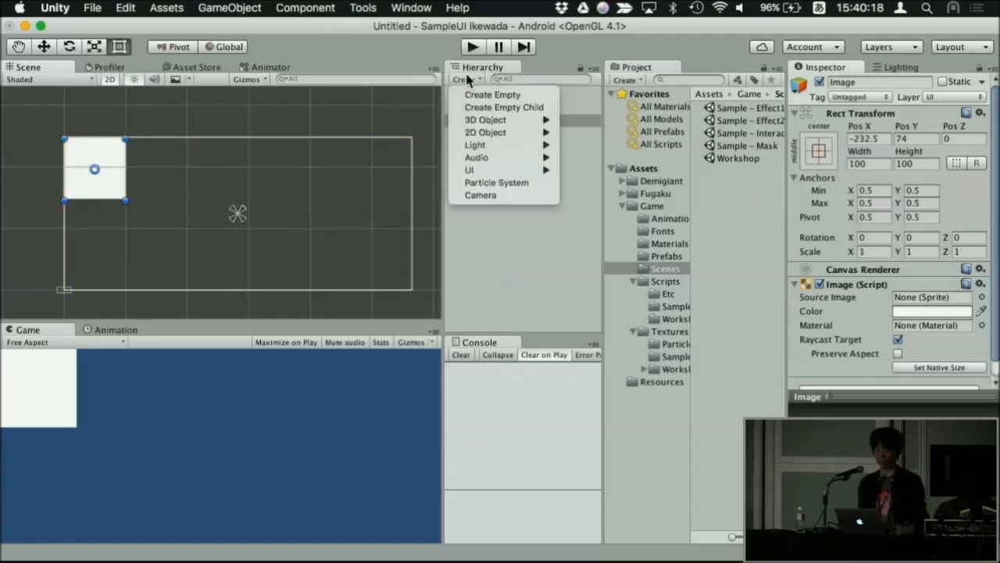
pyautogui.moveTo(512, 173)
pyautogui.click(588, 182)
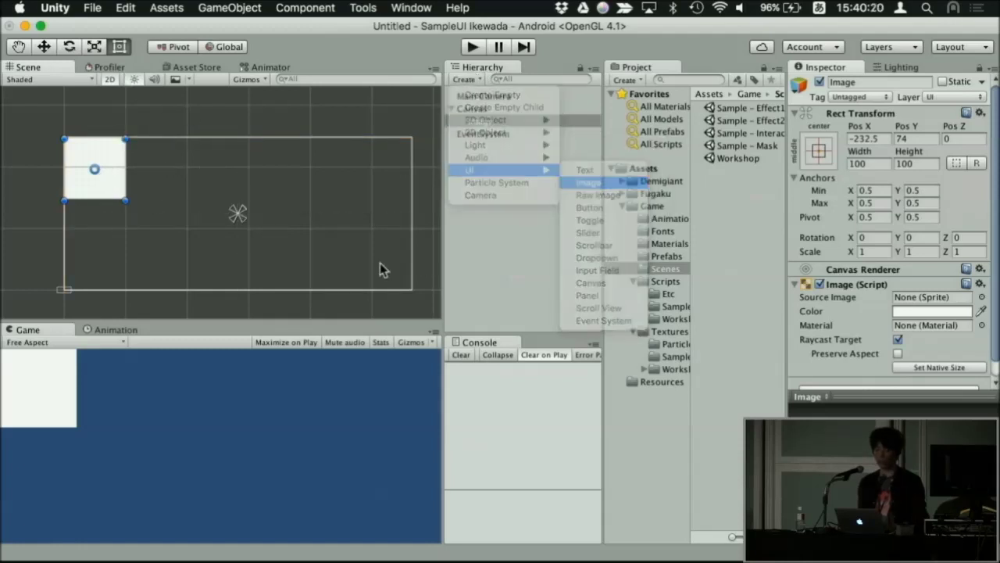
pyautogui.moveTo(238, 213); pyautogui.dragTo(418, 253)
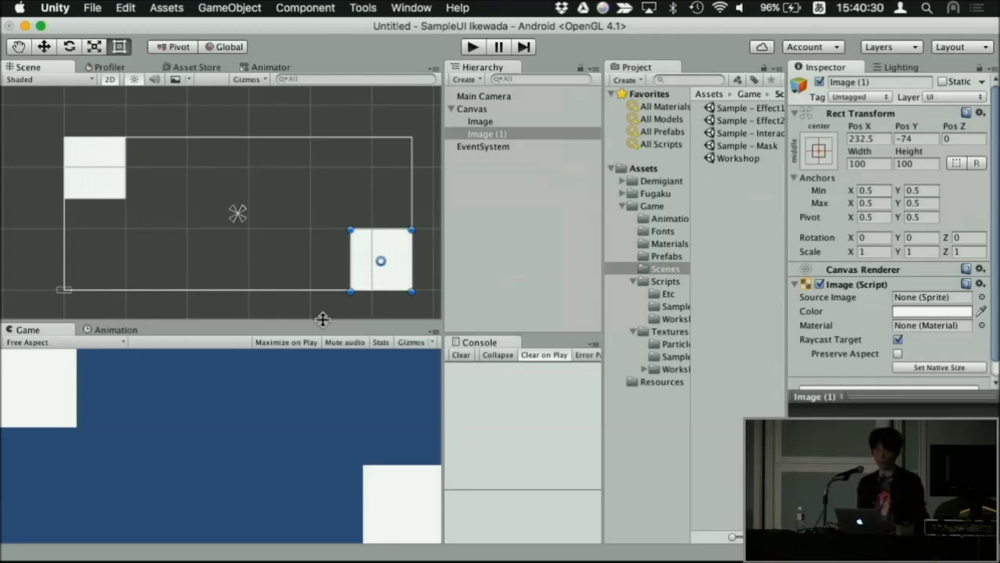
# Step: Make the Game view taller by reducing the height of the Scene view above it
pyautogui.moveTo(322, 319); pyautogui.dragTo(323, 228)
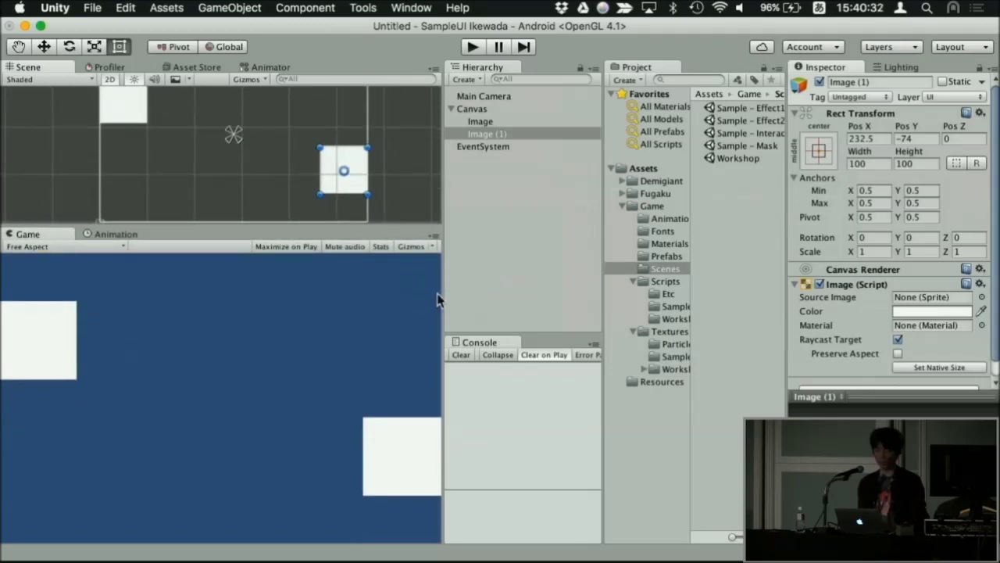
pyautogui.moveTo(442, 301)
pyautogui.mouseDown()
pyautogui.moveTo(442, 293)
pyautogui.moveTo(342, 293)
pyautogui.moveTo(442, 301)
pyautogui.mouseUp()
pyautogui.scroll(-2, 316, 163)
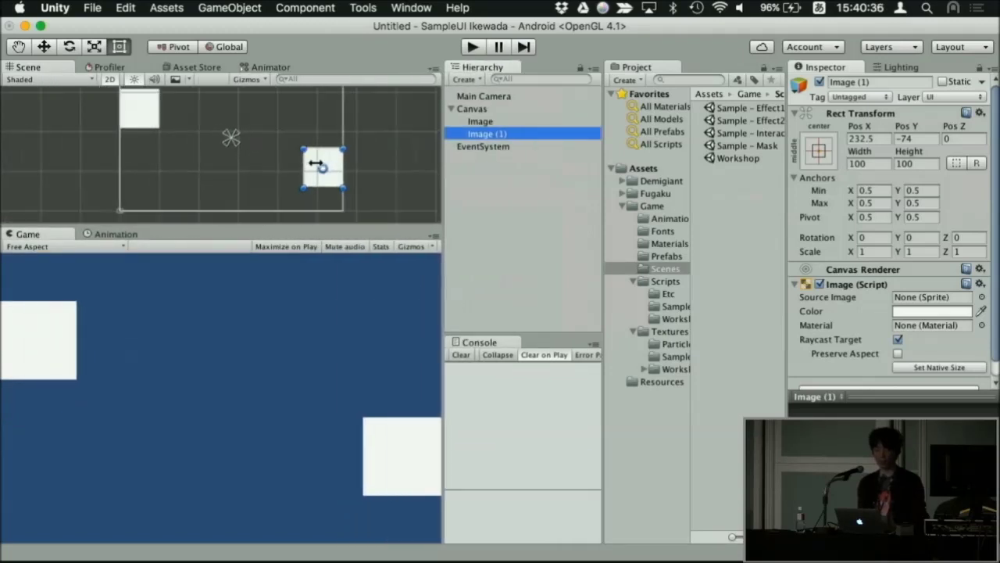
# Step: Resize the Game view's width and height to check the corner Images, leaving the Scene view taller
pyautogui.moveTo(440, 313)
pyautogui.mouseDown()
pyautogui.moveTo(351, 295)
pyautogui.moveTo(443, 305)
pyautogui.mouseUp()
pyautogui.scroll(-2, 234, 149)
pyautogui.moveTo(230, 145); pyautogui.dragTo(222, 173, button='middle')
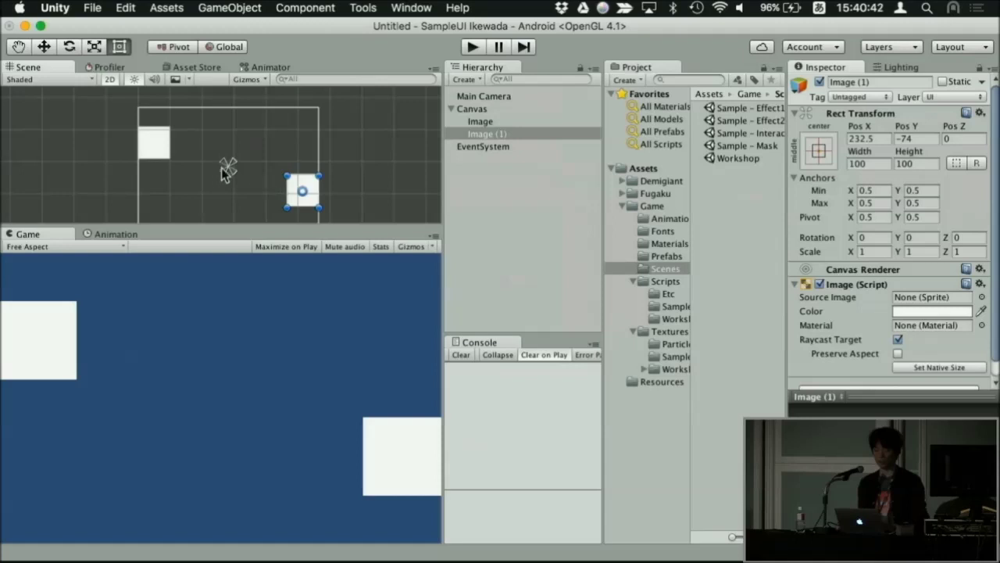
pyautogui.moveTo(442, 306); pyautogui.dragTo(480, 306)
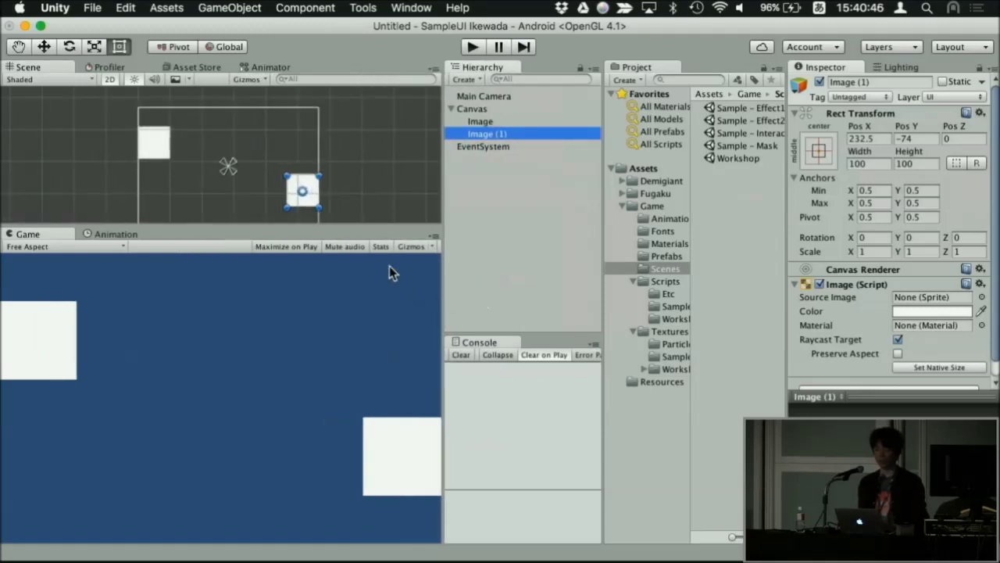
pyautogui.moveTo(389, 225)
pyautogui.mouseDown()
pyautogui.moveTo(384, 342)
pyautogui.moveTo(422, 361)
pyautogui.moveTo(394, 232)
pyautogui.mouseUp()
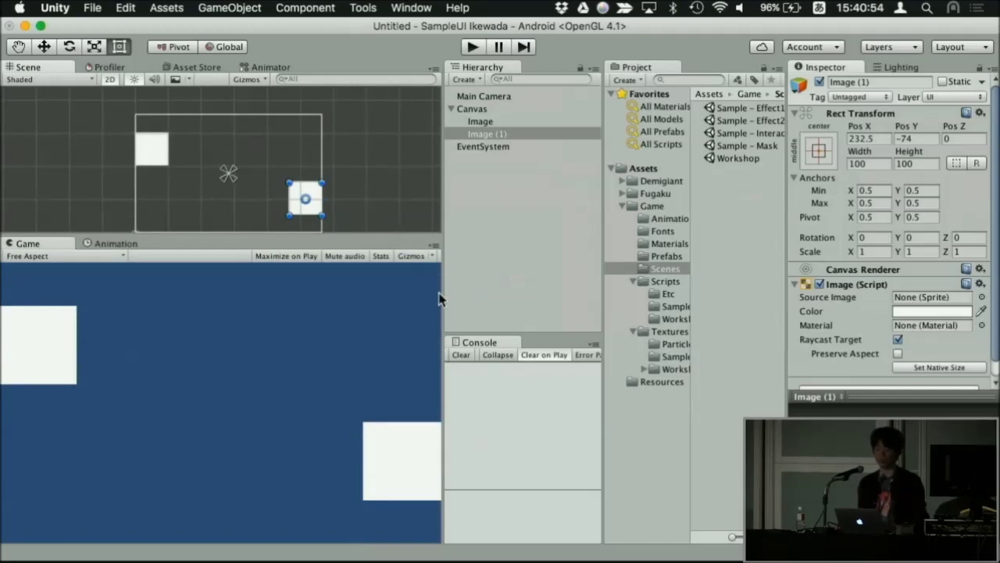
pyautogui.moveTo(440, 292)
pyautogui.mouseDown()
pyautogui.moveTo(393, 291)
pyautogui.moveTo(443, 294)
pyautogui.mouseUp()
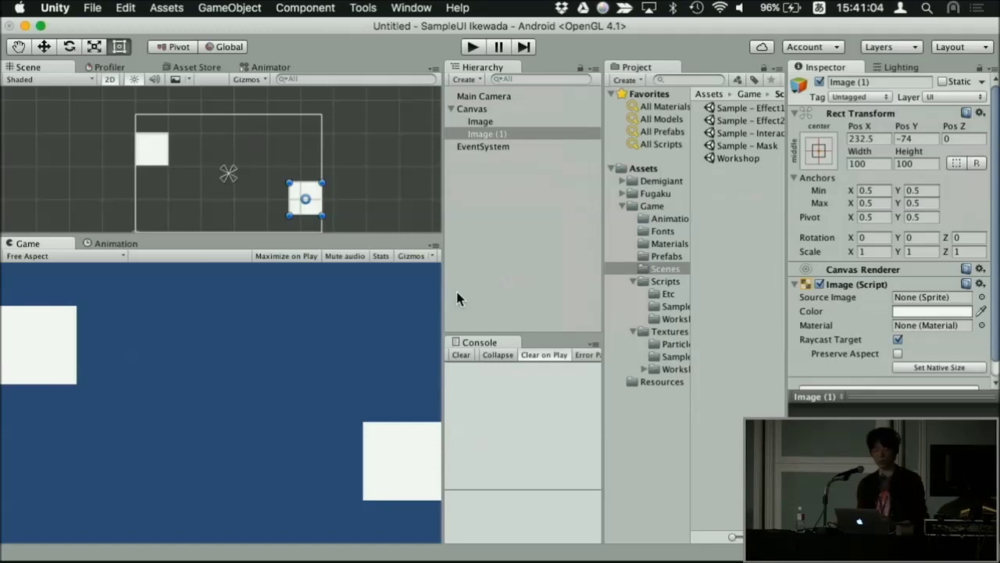
pyautogui.moveTo(272, 233); pyautogui.dragTo(311, 274)
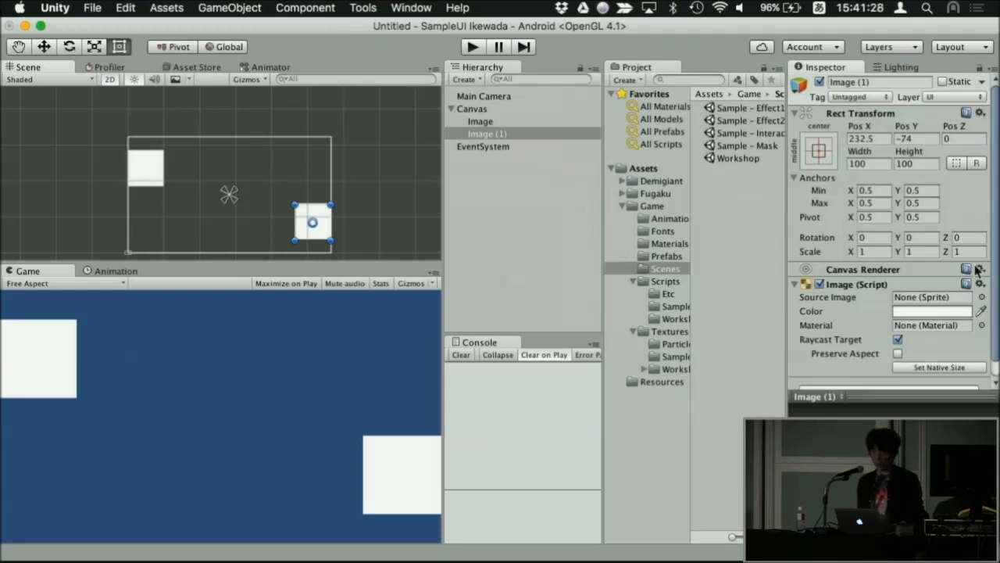
# Step: Select the first Image and set its Anchors Min and Max to X 0, Y 0
pyautogui.click(145, 173)
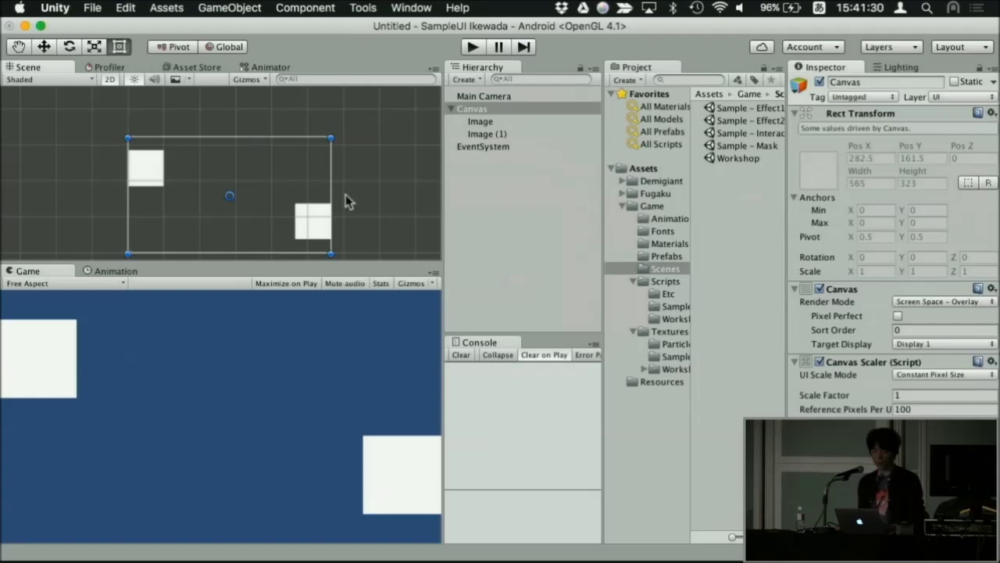
pyautogui.click(529, 123)
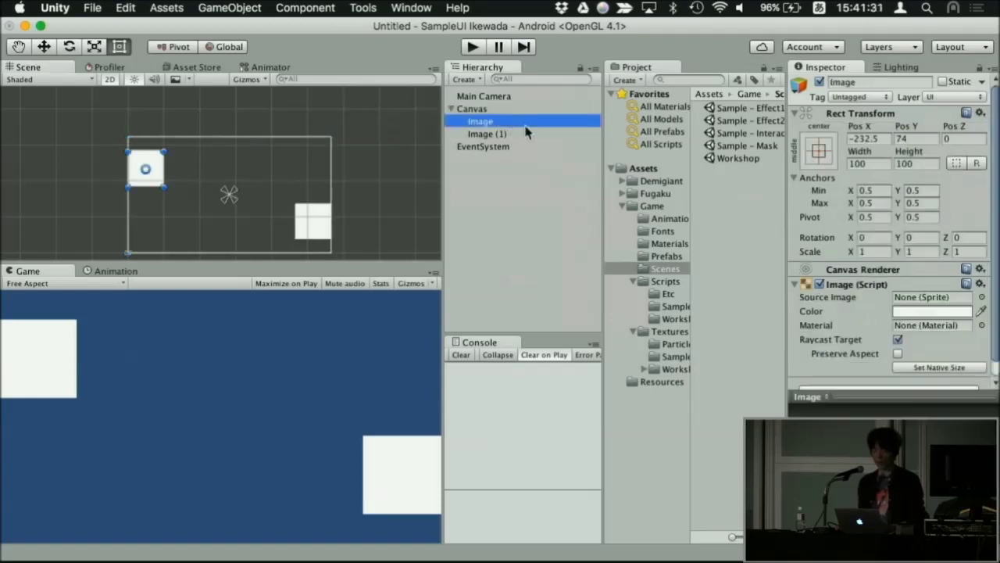
pyautogui.click(866, 189)
pyautogui.press('Tab')
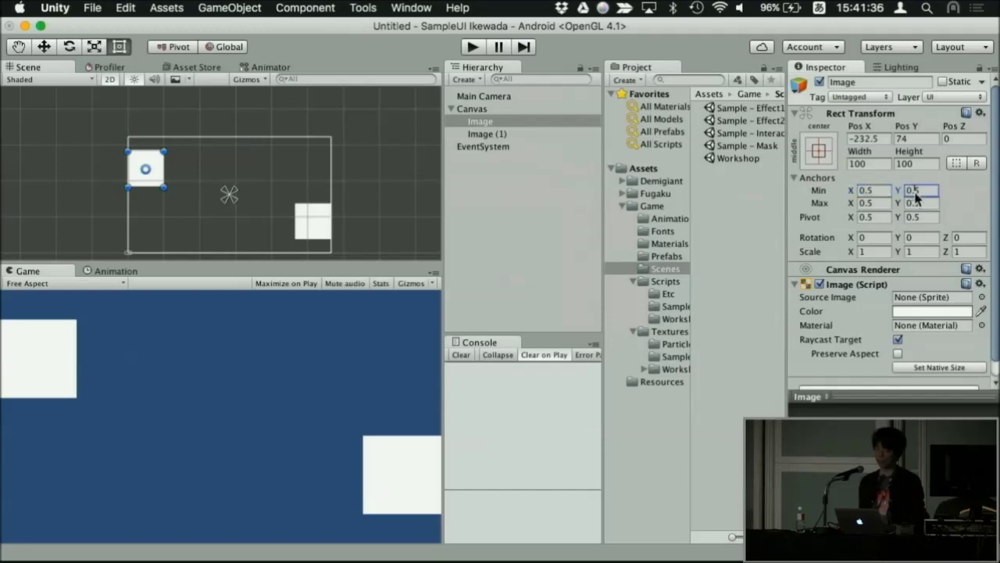
pyautogui.press('Tab')
pyautogui.press('Tab')
pyautogui.click(878, 190)
pyautogui.write('0')
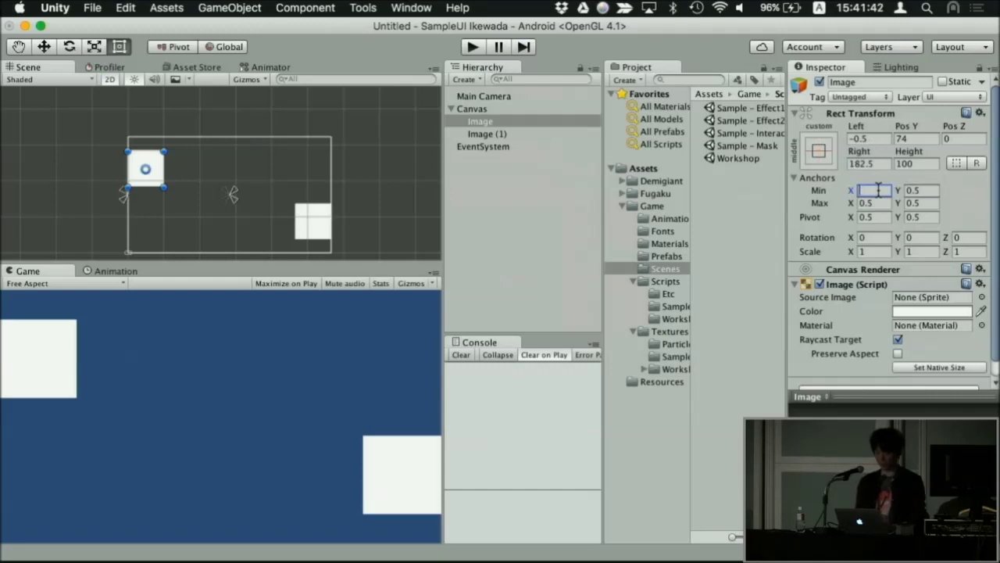
pyautogui.press('Tab')
pyautogui.write('0')
pyautogui.press('Tab')
pyautogui.write('0')
pyautogui.press('Tab')
pyautogui.write('0')
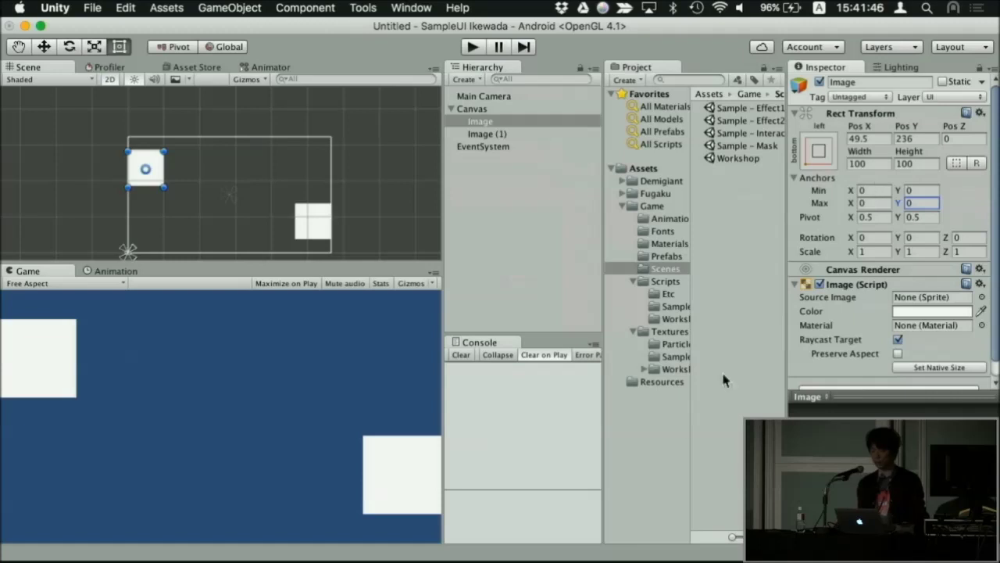
# Step: Set the Image's Pos X and Pos Y to 0 so it is centred on the Canvas's lower-left corner
pyautogui.click(869, 139)
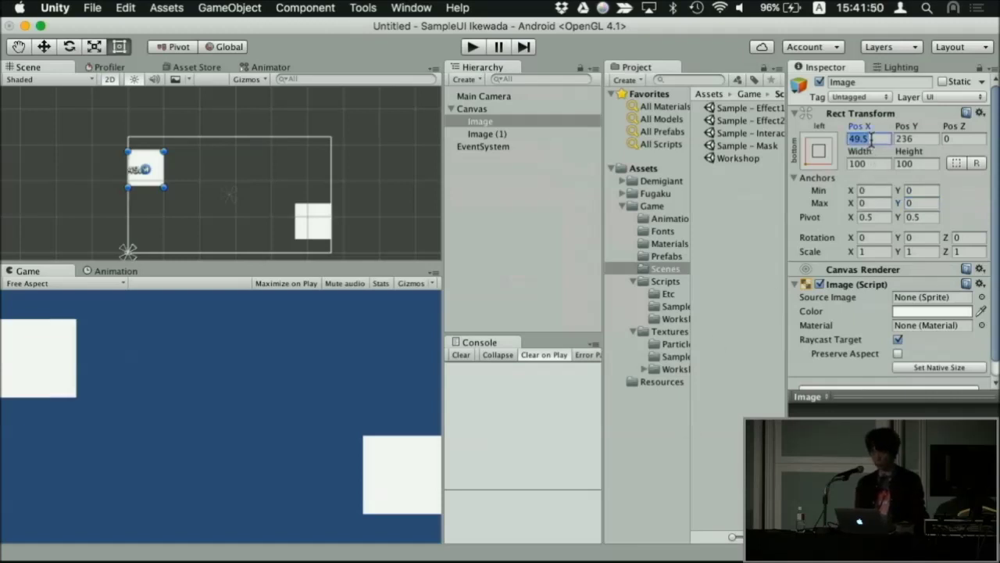
pyautogui.write('0')
pyautogui.press('Tab')
pyautogui.write('0')
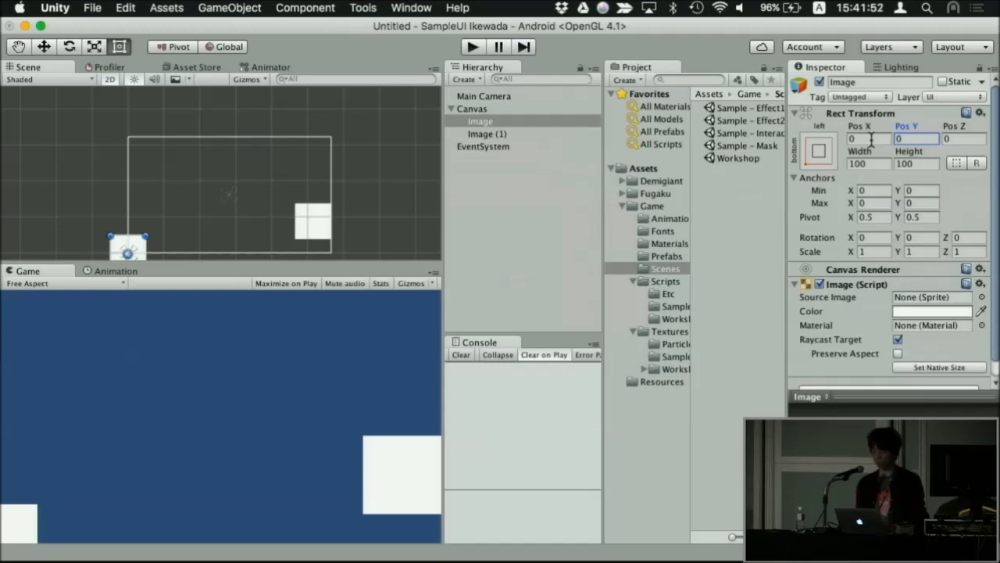
pyautogui.moveTo(266, 188); pyautogui.dragTo(279, 146, button='middle')
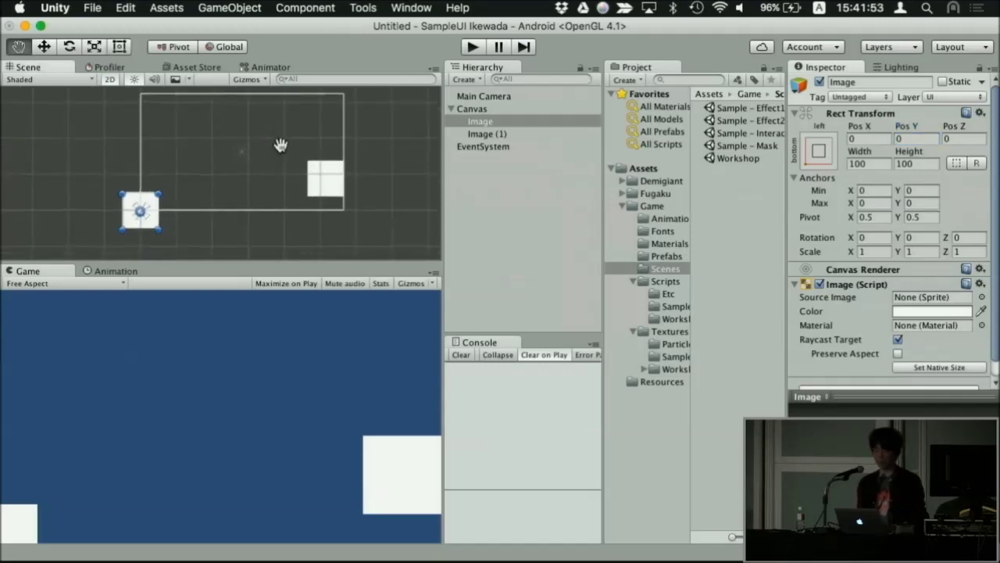
pyautogui.scroll(3, 174, 224)
pyautogui.moveTo(174, 221); pyautogui.dragTo(239, 129, button='middle')
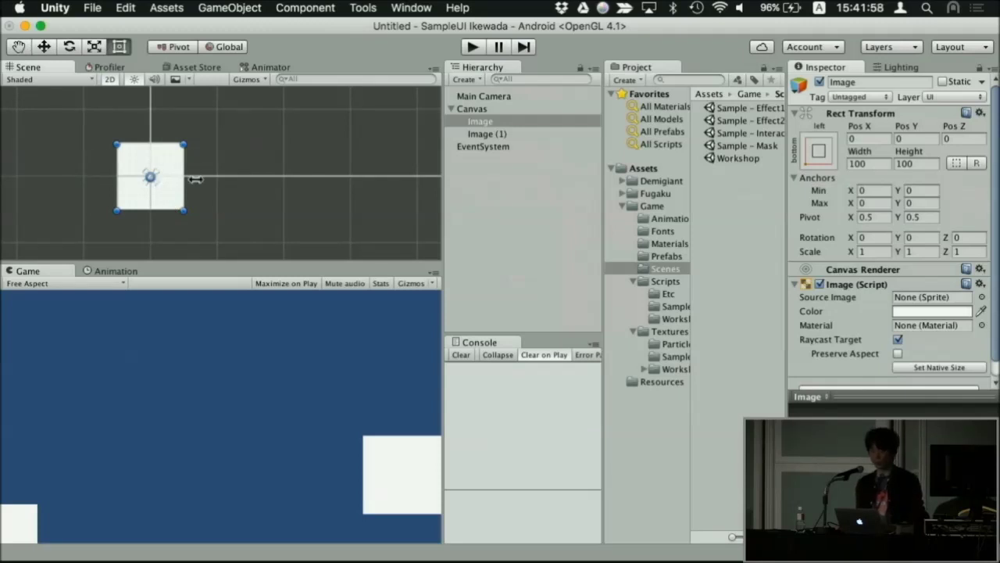
pyautogui.scroll(-2, 199, 183)
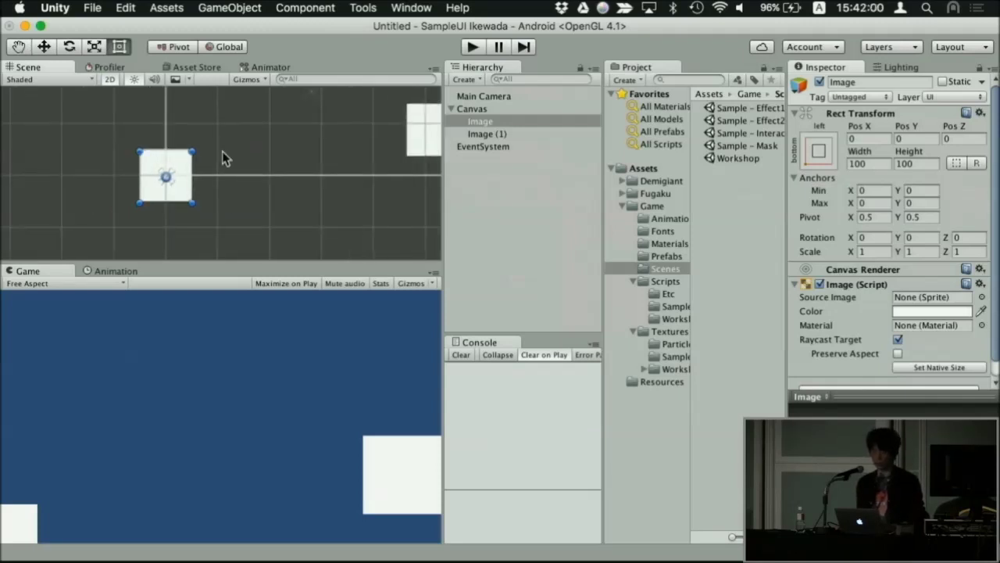
pyautogui.scroll(-1, 223, 159)
pyautogui.moveTo(226, 150); pyautogui.dragTo(182, 170, button='middle')
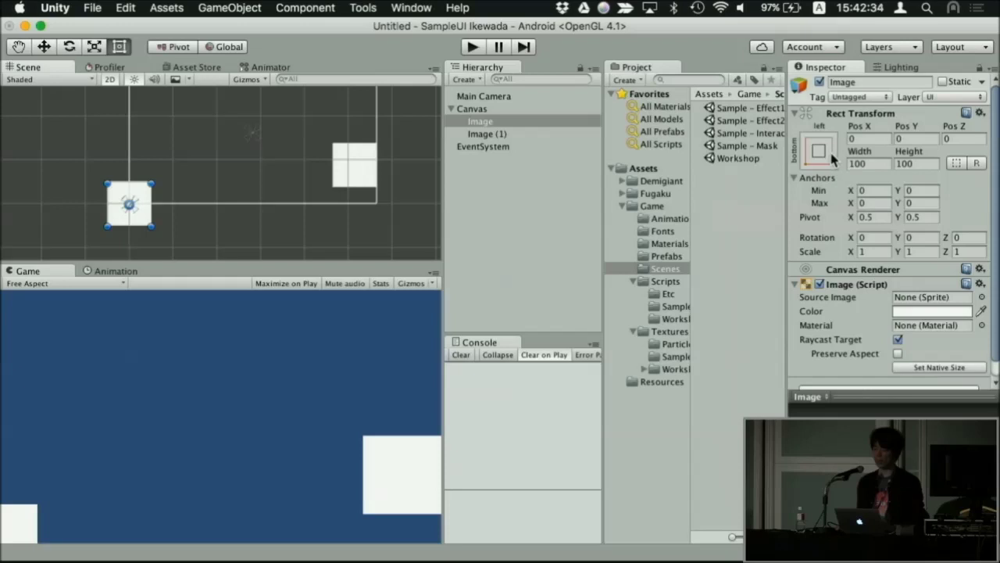
# Step: Set the Image's Anchors Min and Max to X 1, Y 1
pyautogui.click(872, 190)
pyautogui.write('1')
pyautogui.click(916, 192)
pyautogui.write('1')
pyautogui.press('Tab')
pyautogui.write('1')
pyautogui.press('Tab')
pyautogui.write('1')
# Step: Set the Image's Pos X and Pos Y to 0 so it is centred on the Canvas's upper-right corner
pyautogui.click(857, 138)
pyautogui.write('0')
pyautogui.press('Tab')
pyautogui.write('0')
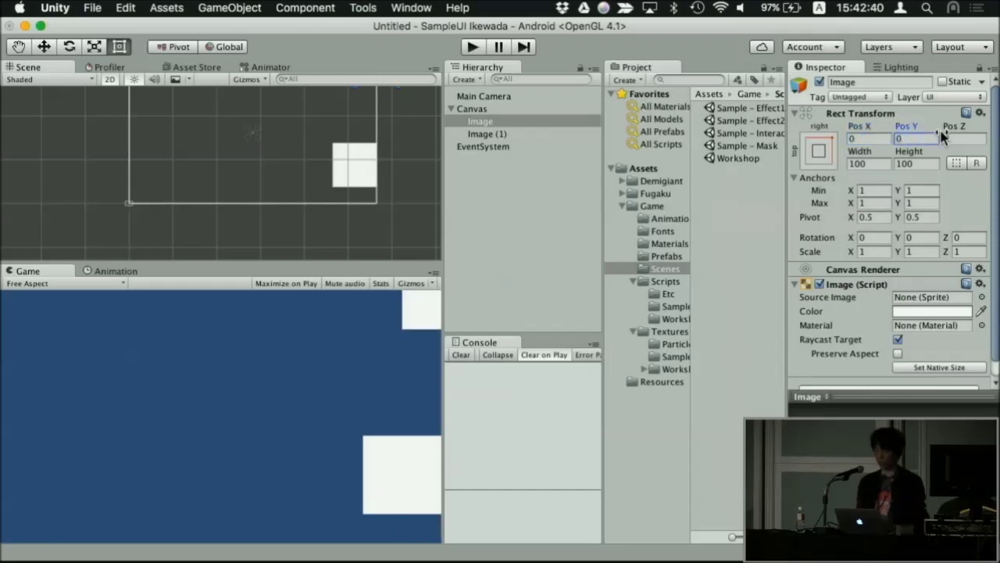
# Step: Move the Image from the Canvas's upper-right corner to inside the Canvas, at Pos X -208, Pos Y -135.5
pyautogui.click(375, 151)
pyautogui.press('f')
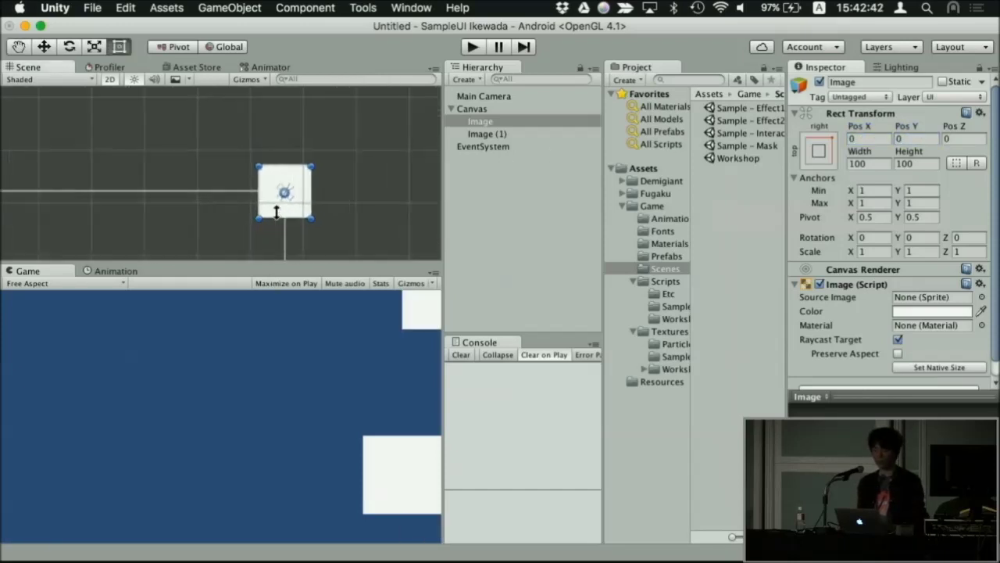
pyautogui.moveTo(285, 208); pyautogui.dragTo(268, 146, button='middle')
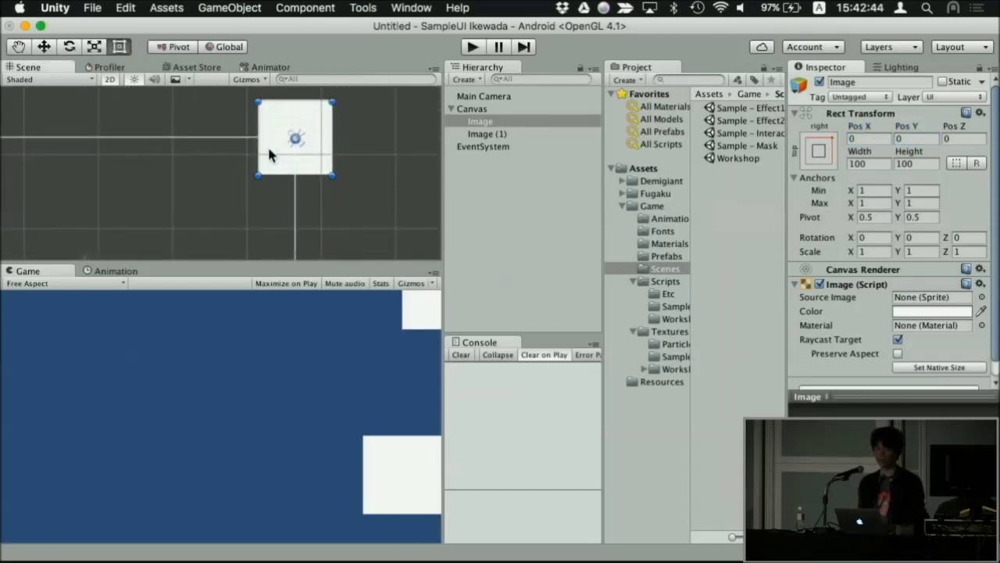
pyautogui.scroll(-2, 268, 145)
pyautogui.scroll(-3, 282, 151)
pyautogui.moveTo(274, 157); pyautogui.dragTo(322, 121, button='middle')
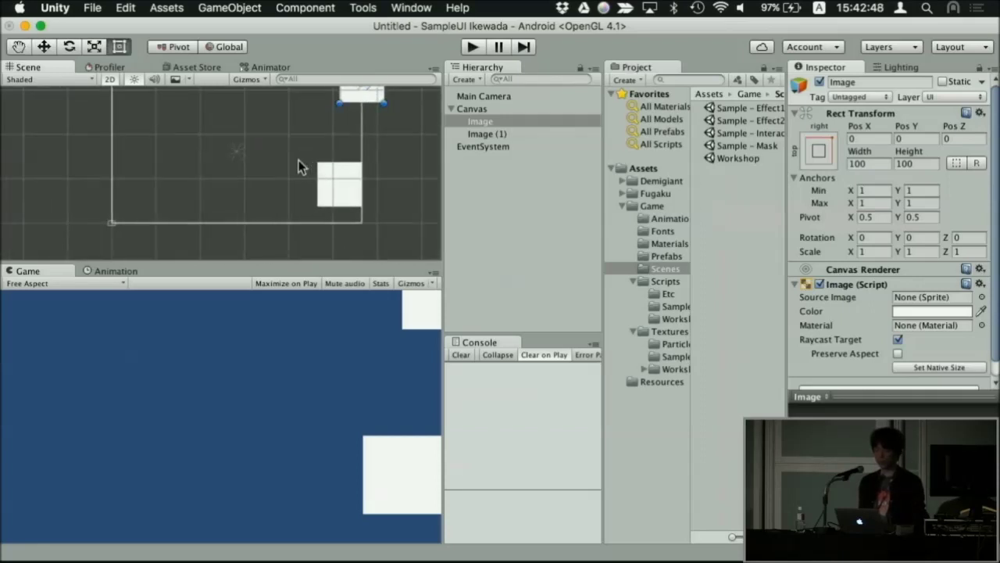
pyautogui.scroll(1, 302, 163)
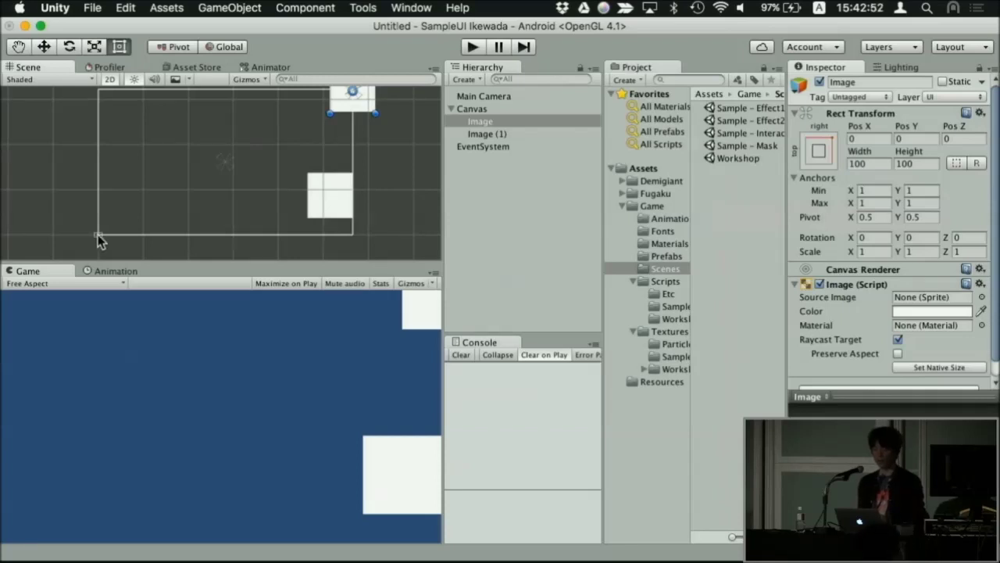
pyautogui.moveTo(214, 174); pyautogui.dragTo(319, 139, button='middle')
pyautogui.scroll(1, 319, 138)
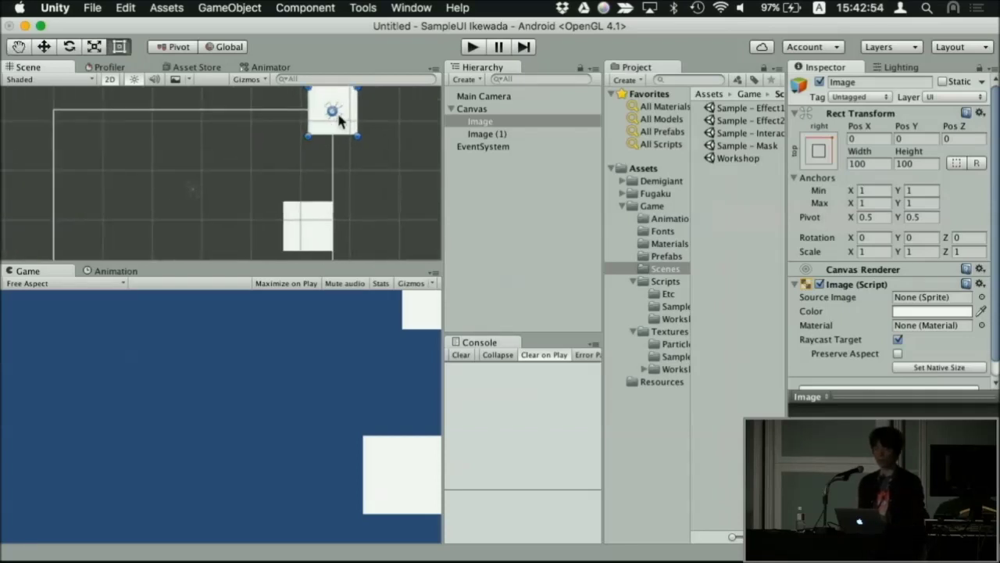
pyautogui.scroll(-2, 231, 160)
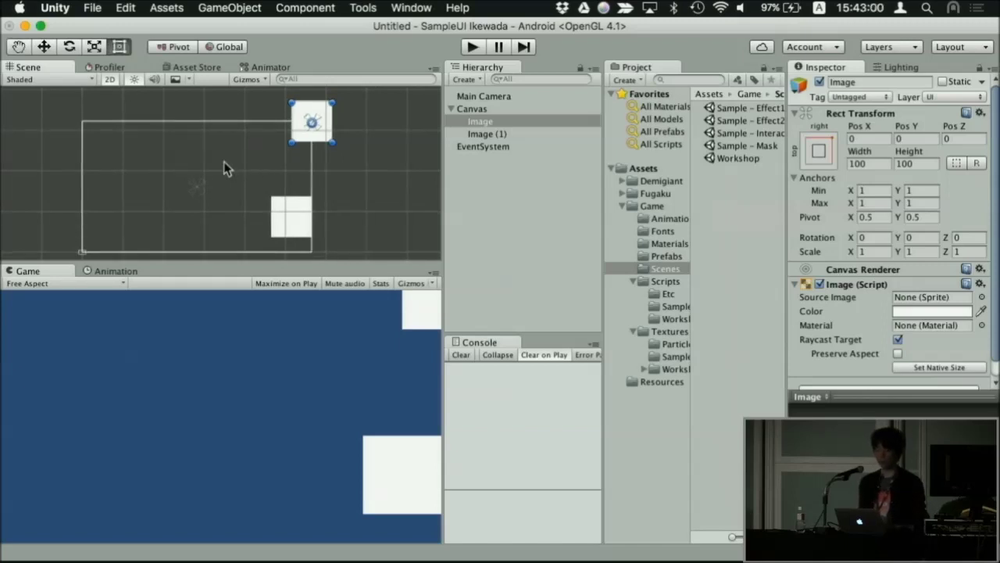
pyautogui.moveTo(301, 134); pyautogui.dragTo(217, 190)
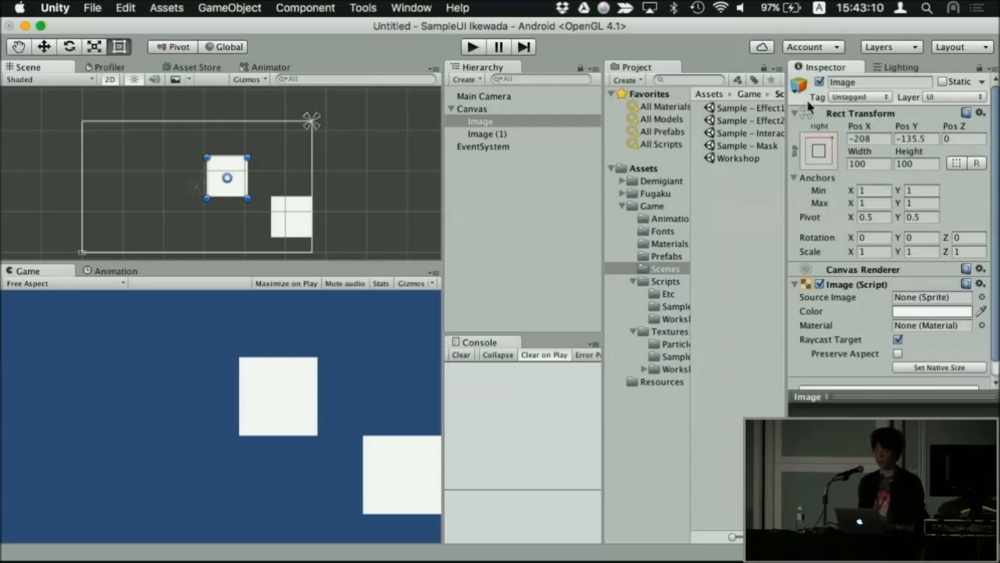
# Step: Examine the Anchor Presets available for the Image's Rect Transform
pyautogui.click(821, 151)
pyautogui.click(820, 151)
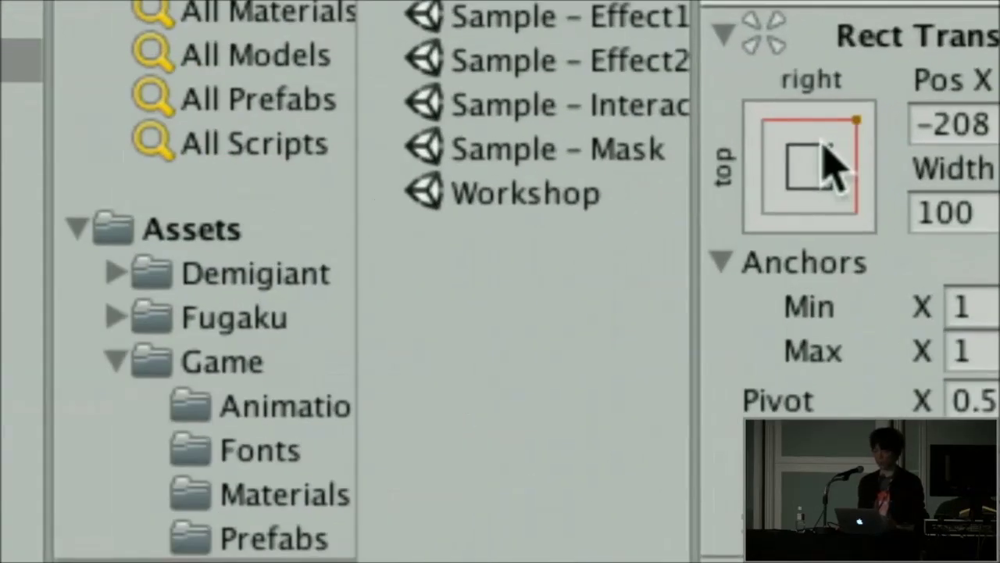
pyautogui.click(821, 151)
pyautogui.click(822, 153)
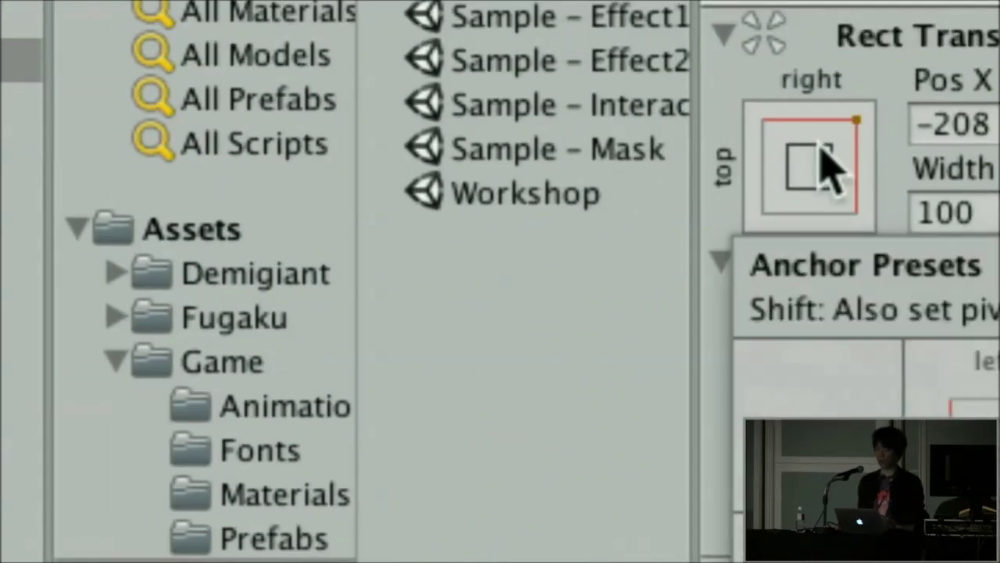
pyautogui.click(823, 153)
pyautogui.click(822, 152)
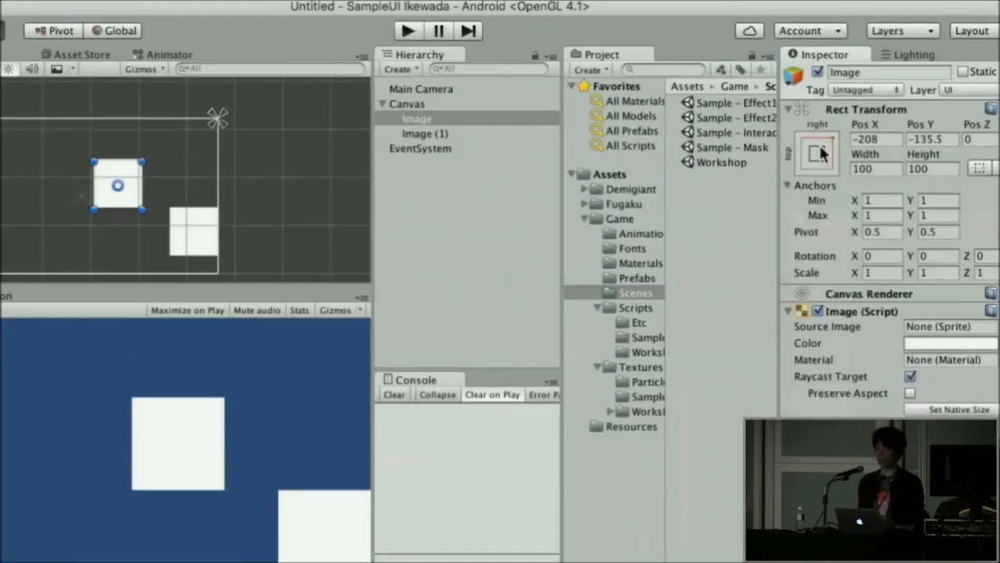
pyautogui.click(821, 153)
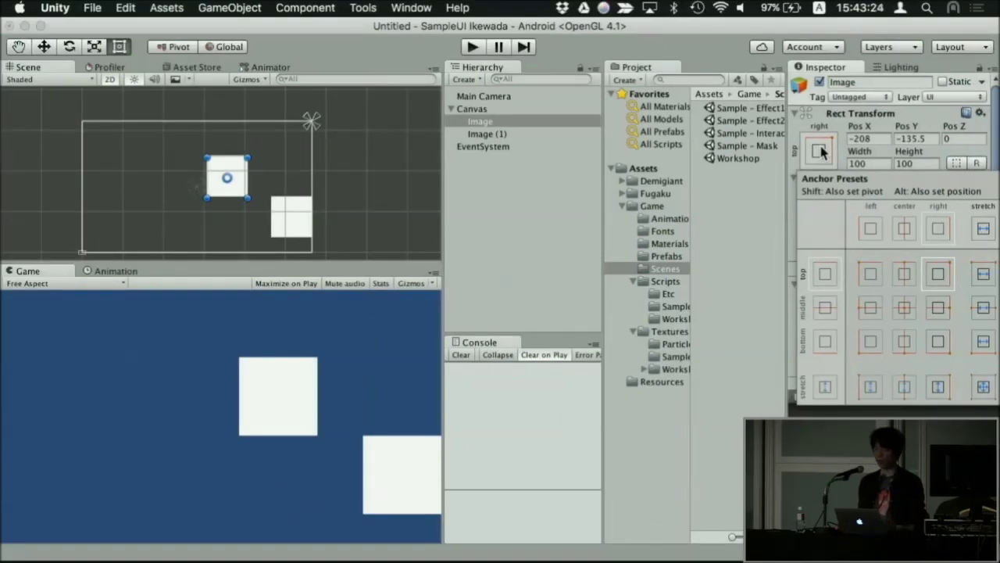
pyautogui.click(821, 152)
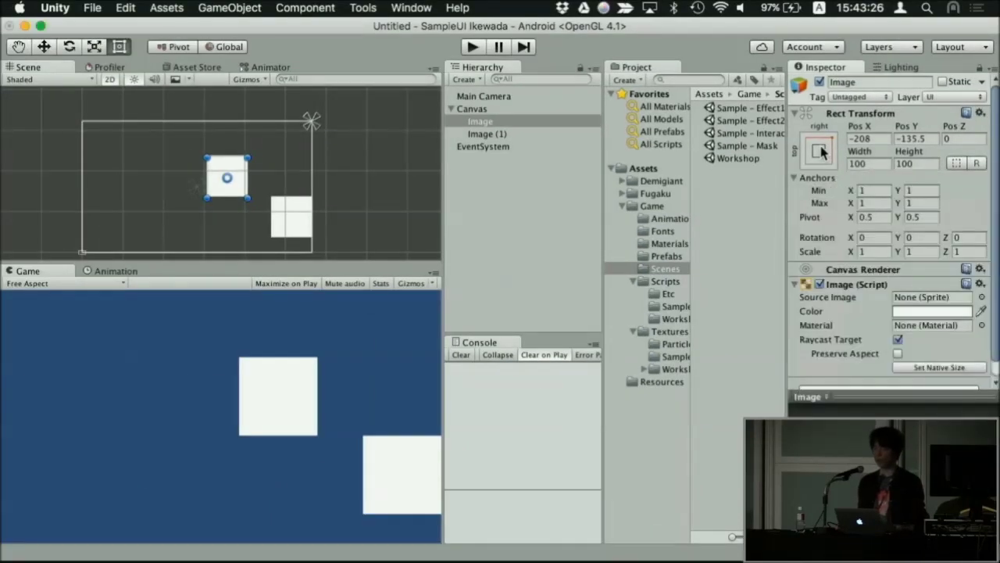
pyautogui.click(820, 151)
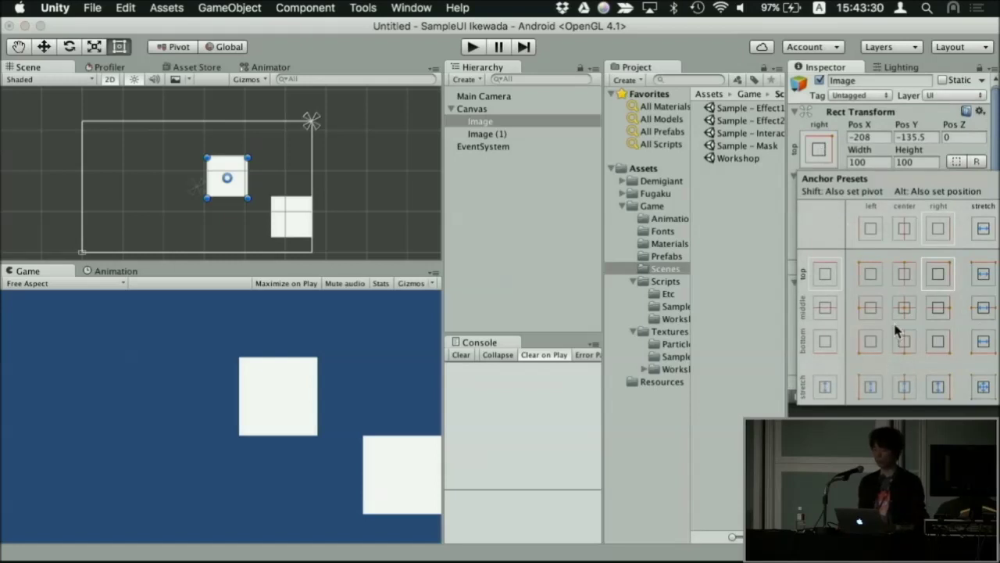
pyautogui.click(816, 146)
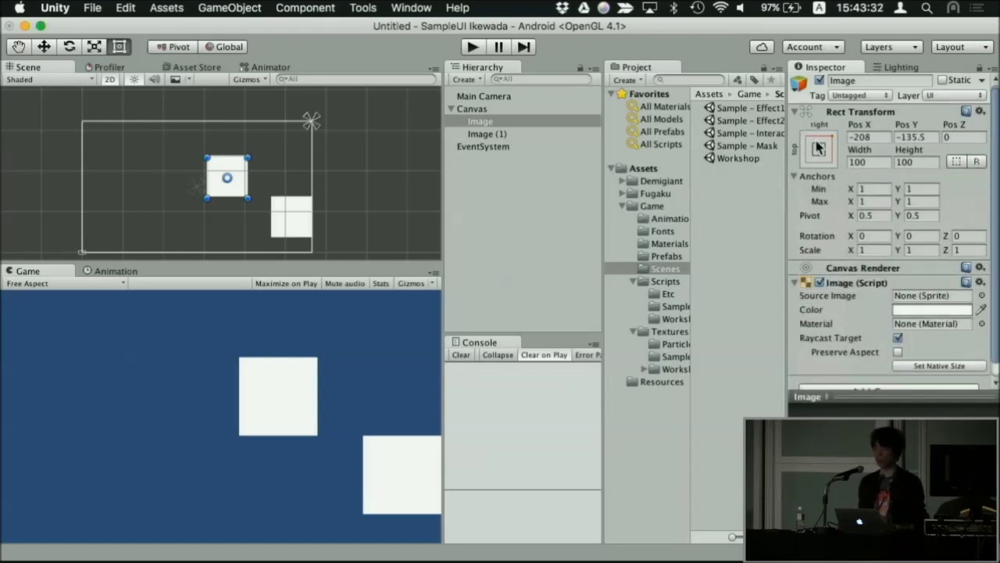
# Step: Try several anchor presets on the Image, finishing with the middle-center preset
pyautogui.click(818, 146)
pyautogui.click(908, 275)
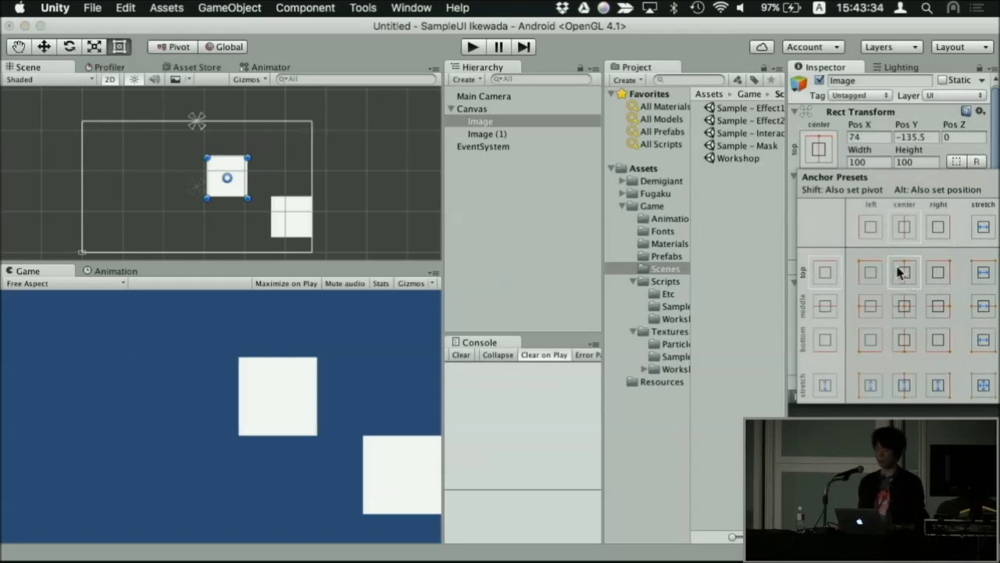
pyautogui.click(872, 306)
pyautogui.click(936, 307)
pyautogui.click(937, 339)
pyautogui.click(906, 341)
pyautogui.click(904, 308)
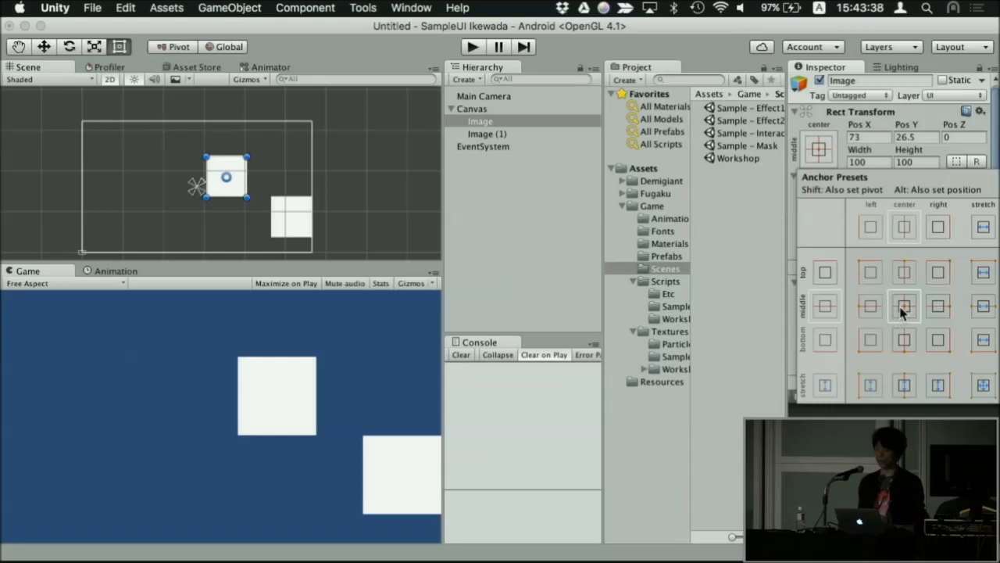
# Step: Set the Image's Pos X and Pos Y to 0 so it sits at the Canvas's centre
pyautogui.click(884, 138)
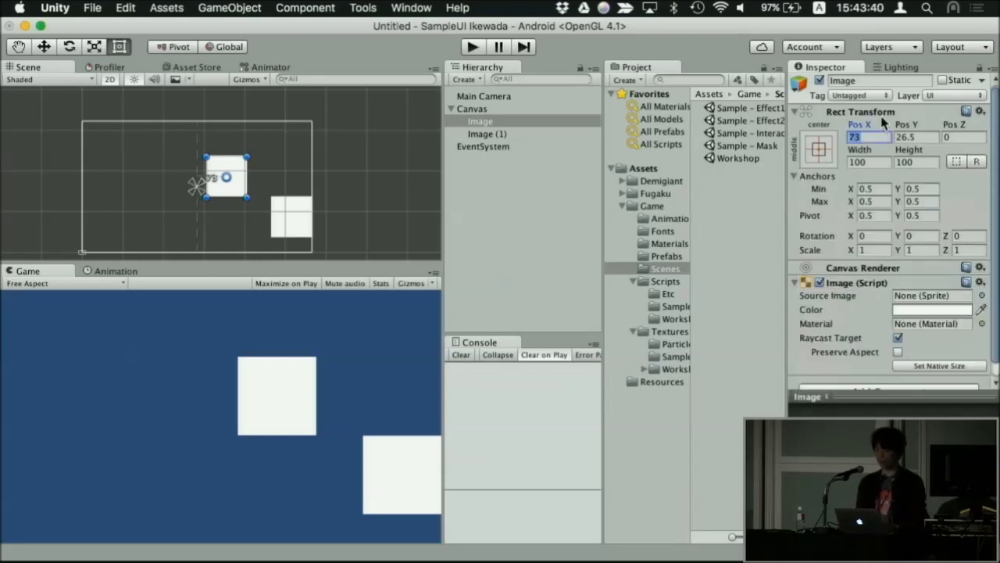
pyautogui.write('0')
pyautogui.press('Tab')
pyautogui.write('0')
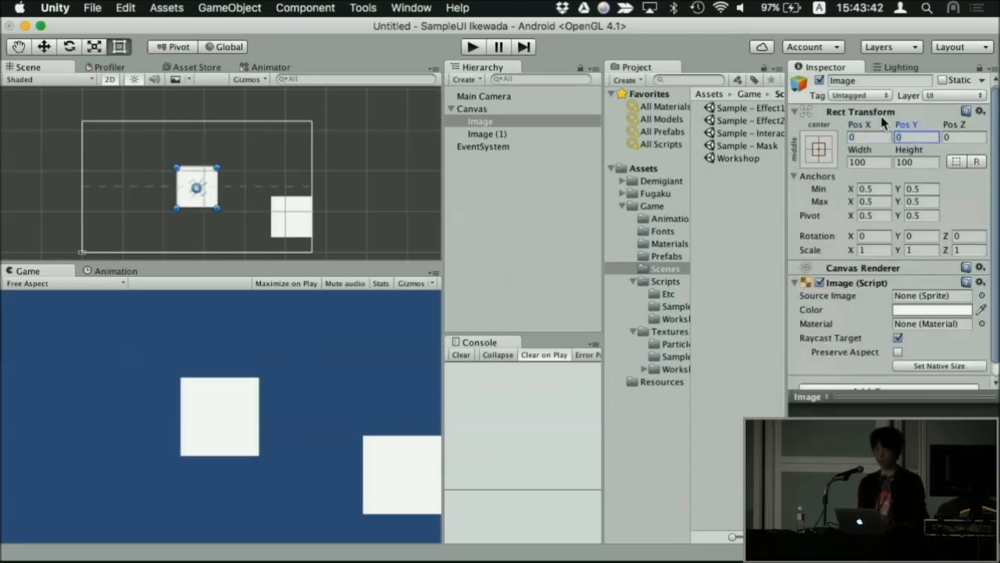
# Step: Try the top-right anchor preset on the Image, finishing with the top-left preset
pyautogui.scroll(5, 117, 189)
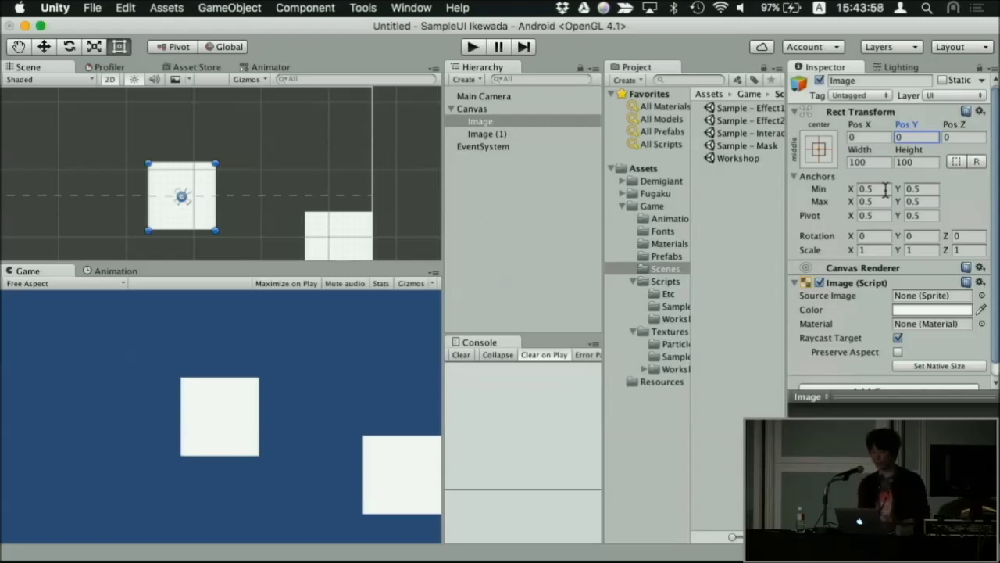
pyautogui.scroll(-5, 216, 141)
pyautogui.scroll(2, 217, 142)
pyautogui.scroll(2, 218, 142)
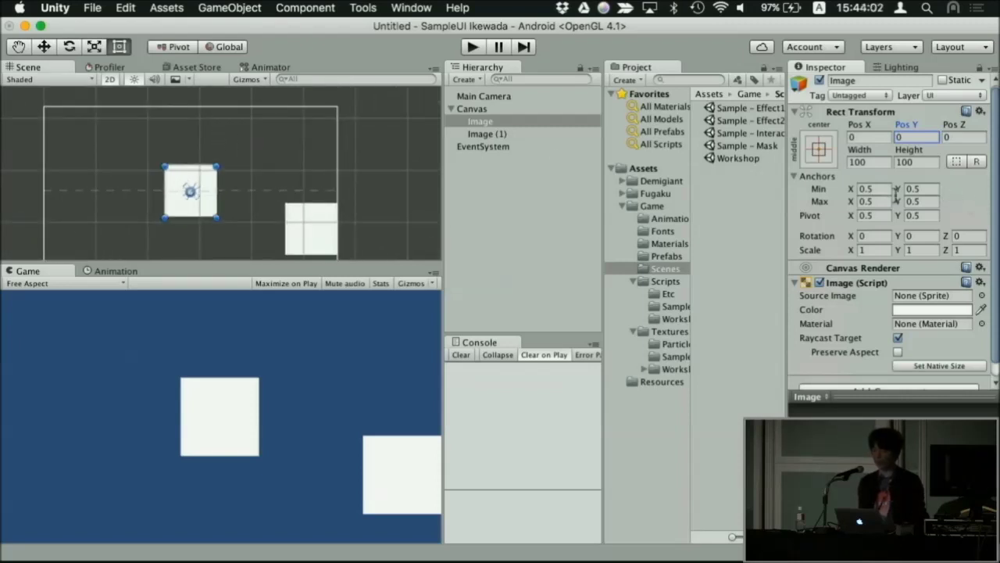
pyautogui.click(819, 150)
pyautogui.click(938, 274)
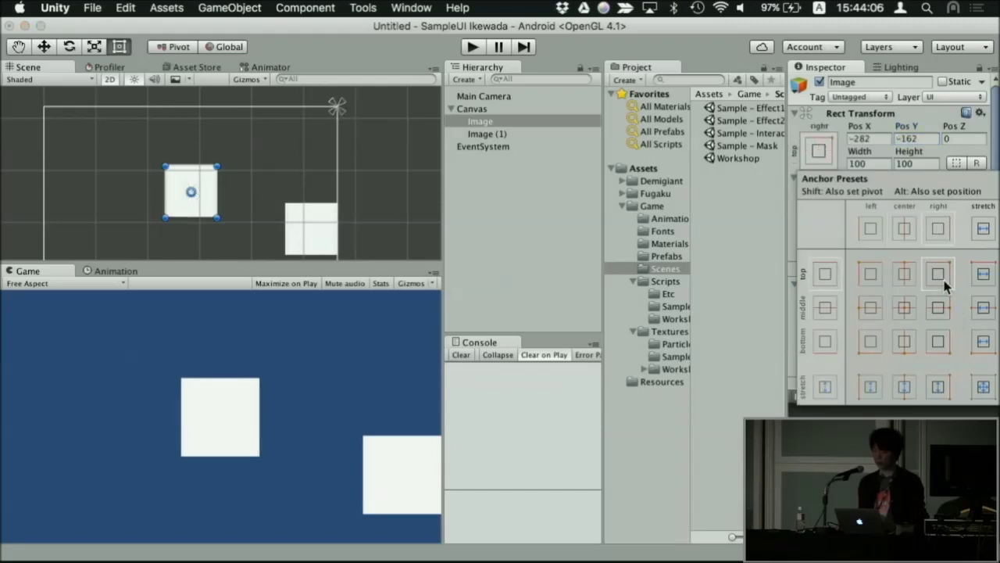
pyautogui.click(867, 279)
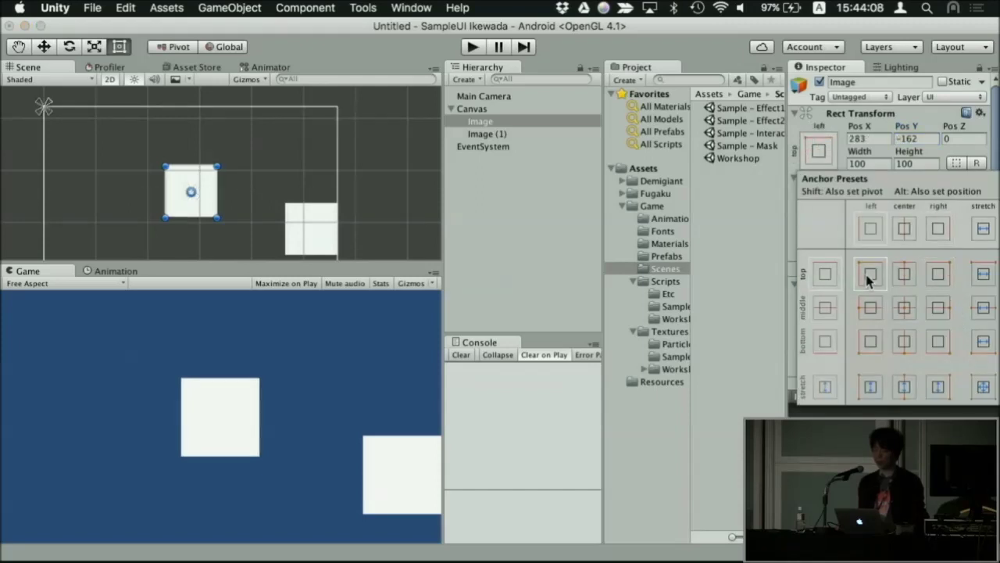
pyautogui.click(472, 195)
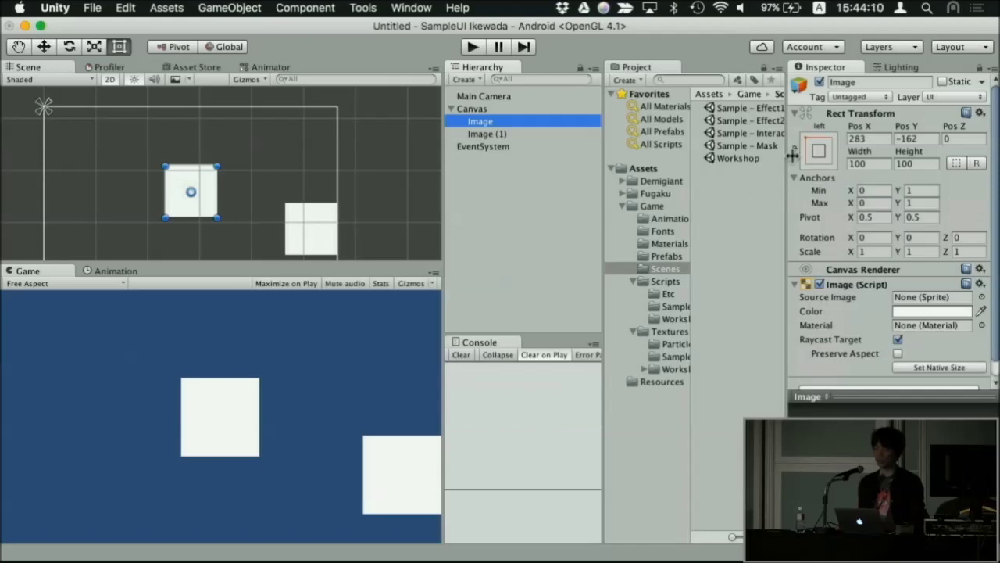
# Step: Set the Image's Pos X and Pos Y to 0, relative to the Canvas's top-left anchor
pyautogui.click(821, 153)
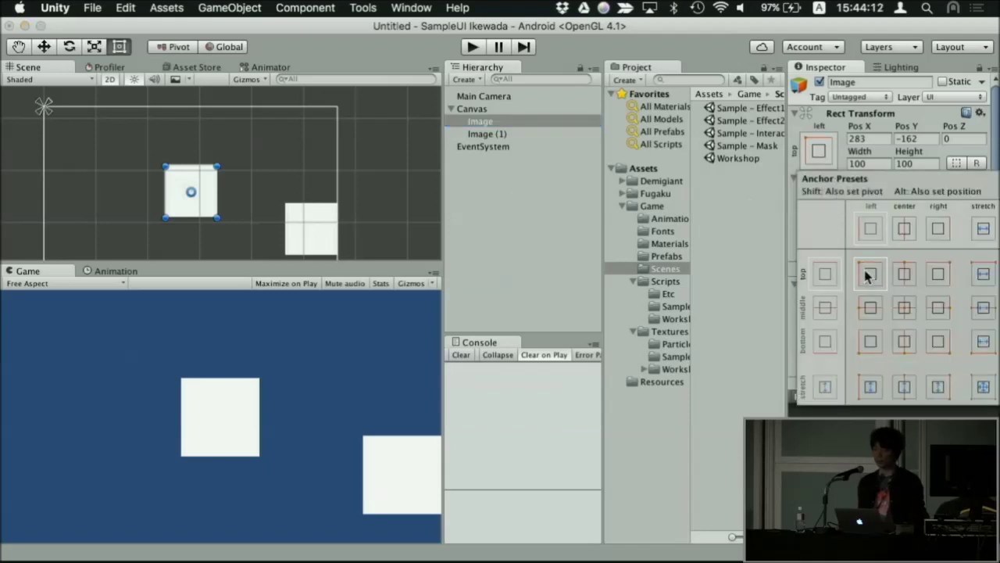
pyautogui.click(859, 162)
pyautogui.click(865, 138)
pyautogui.write('0')
pyautogui.press('Tab')
pyautogui.write('0')
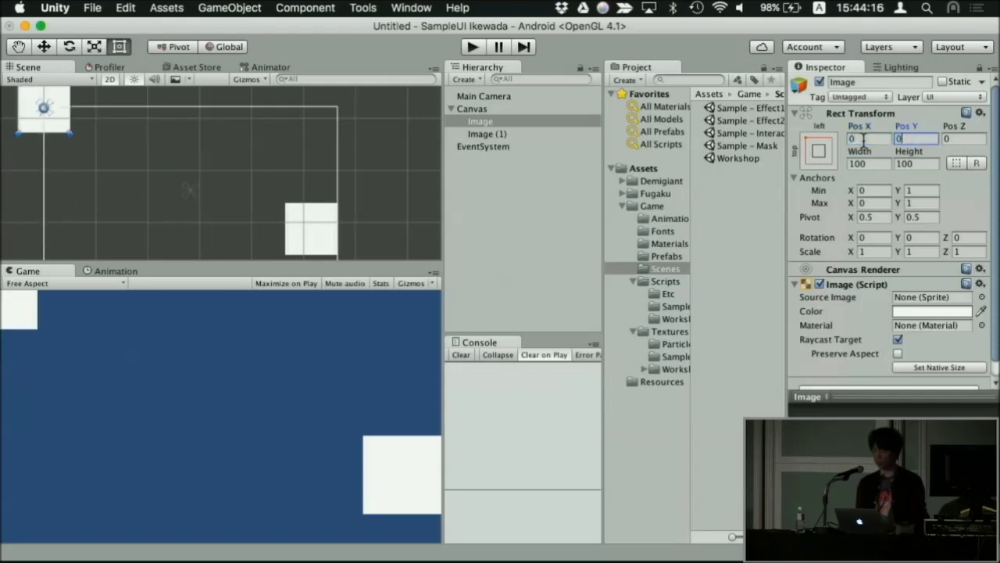
# Step: Move the Image inside the Canvas's upper-left corner, at Pos X 50, Pos Y -50
pyautogui.moveTo(174, 158); pyautogui.dragTo(279, 187, button='middle')
pyautogui.scroll(1, 256, 179)
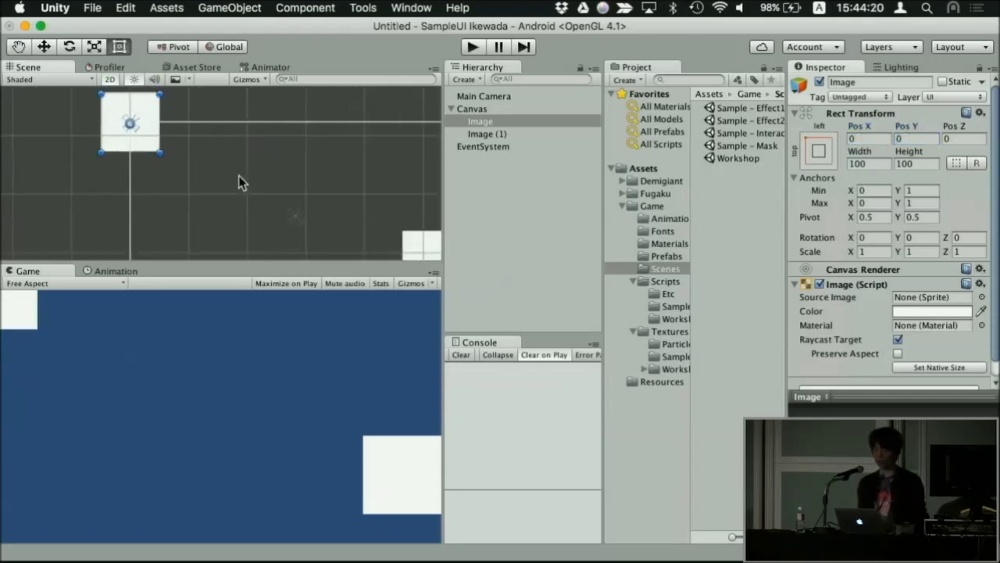
pyautogui.moveTo(250, 179); pyautogui.dragTo(301, 201, button='middle')
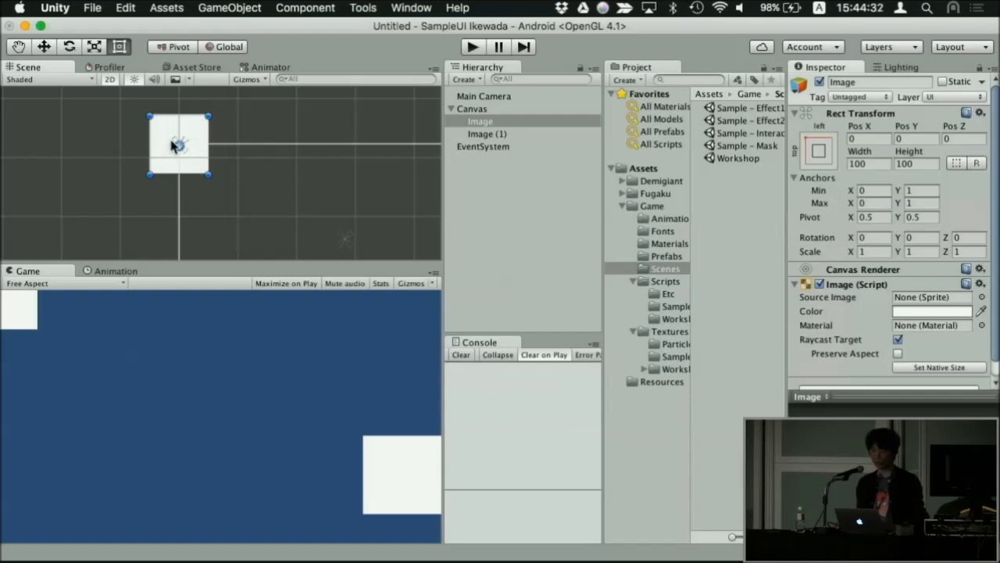
pyautogui.scroll(2, 107, 101)
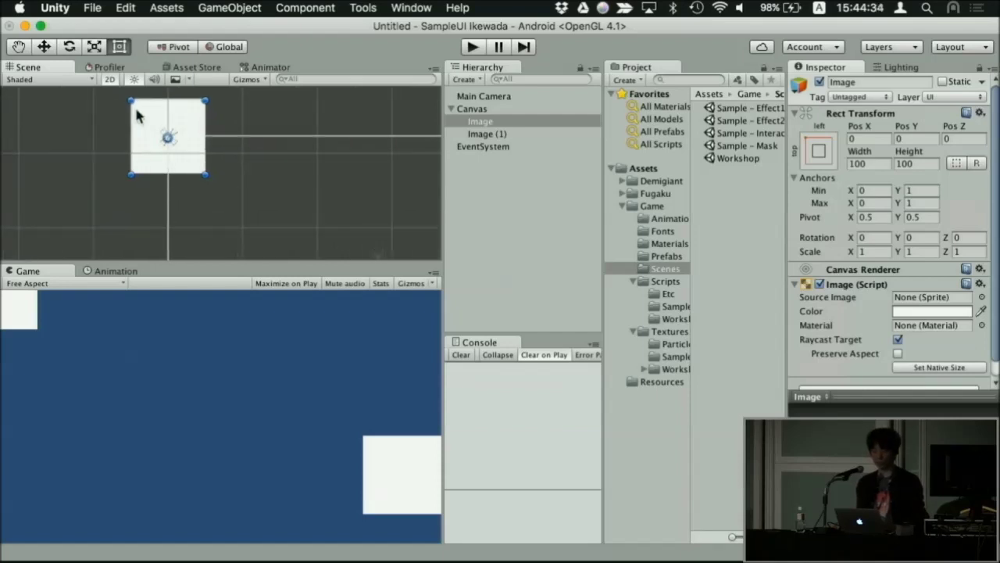
pyautogui.moveTo(137, 116); pyautogui.dragTo(181, 161)
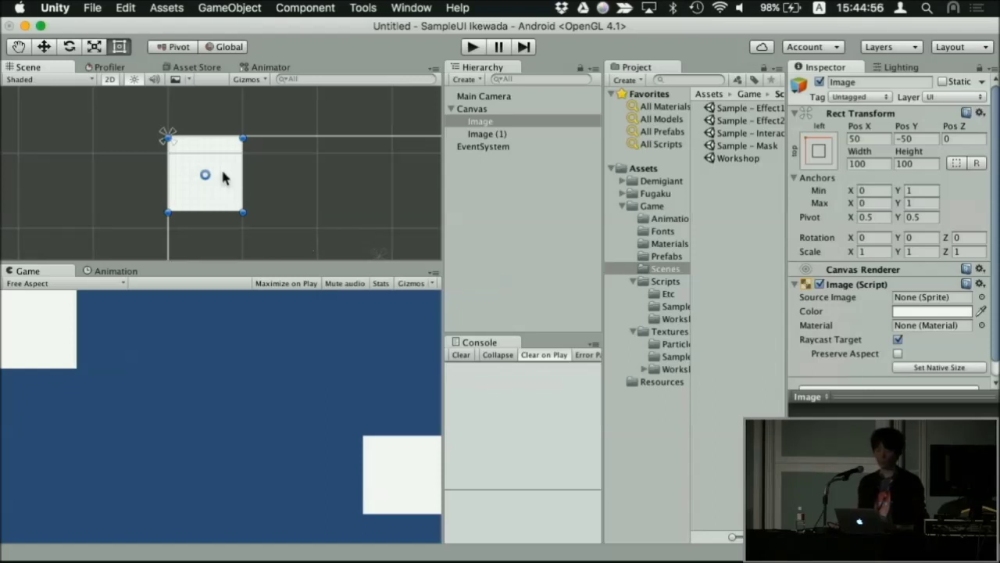
# Step: Move the Image's pivot from its centre to its upper-left corner, on the anchor, and check the Pivot and Pos X values
pyautogui.moveTo(206, 176); pyautogui.dragTo(168, 138)
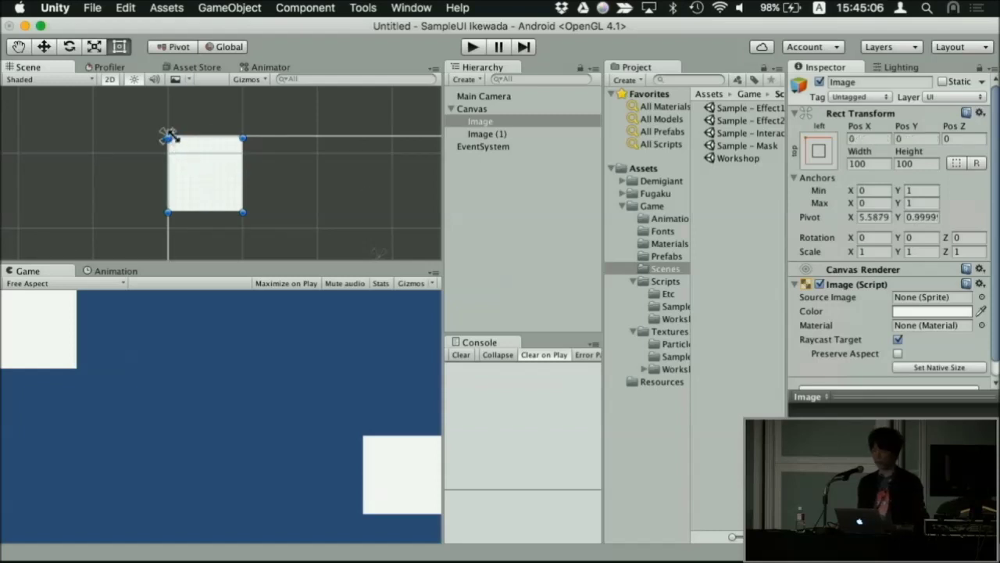
pyautogui.click(867, 219)
pyautogui.click(904, 217)
pyautogui.click(900, 217)
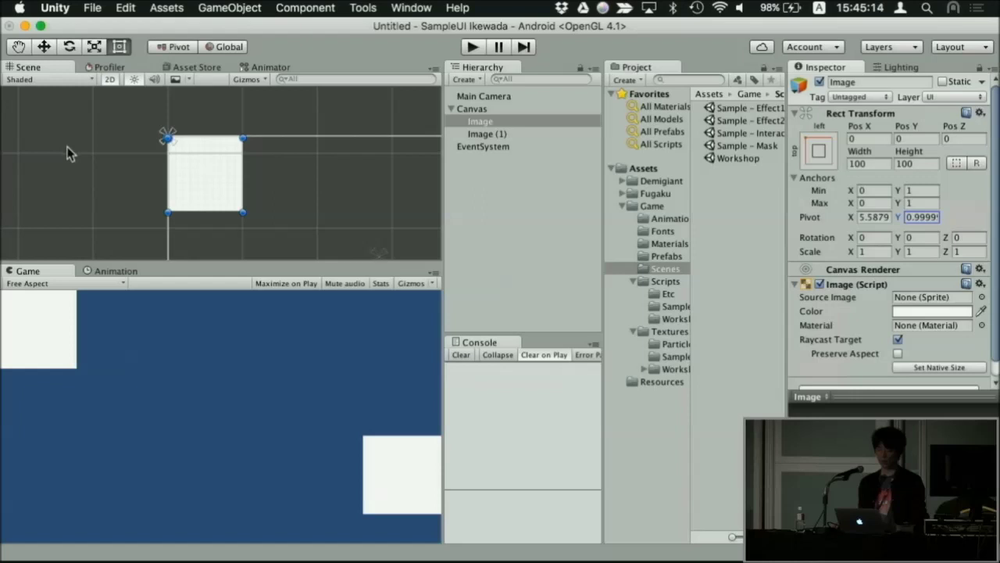
pyautogui.click(866, 138)
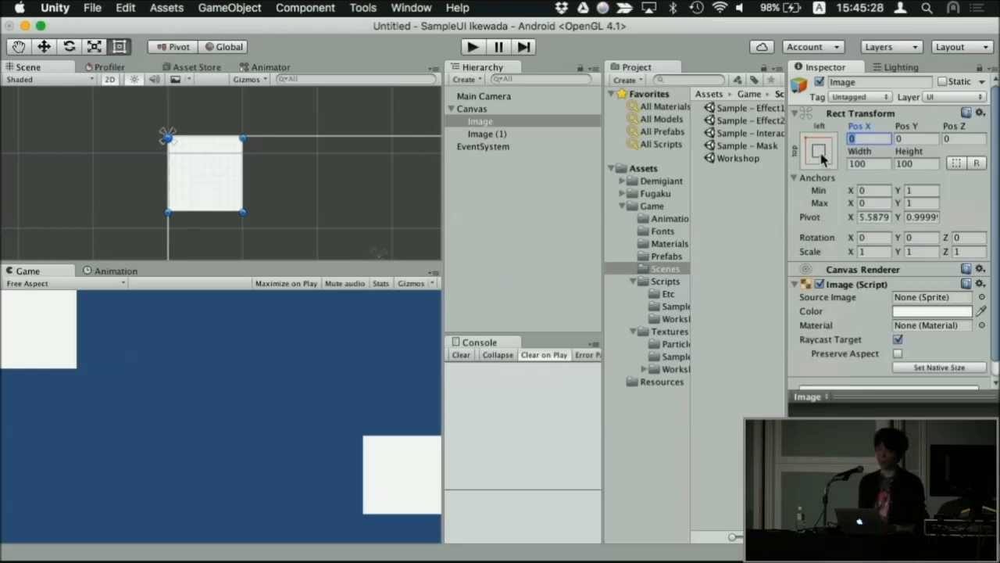
# Step: Examine the Image's Anchor Presets, comparing the standard presets with the variants that also set the pivot
pyautogui.scroll(-3, 279, 183)
pyautogui.moveTo(279, 183); pyautogui.dragTo(216, 170, button='middle')
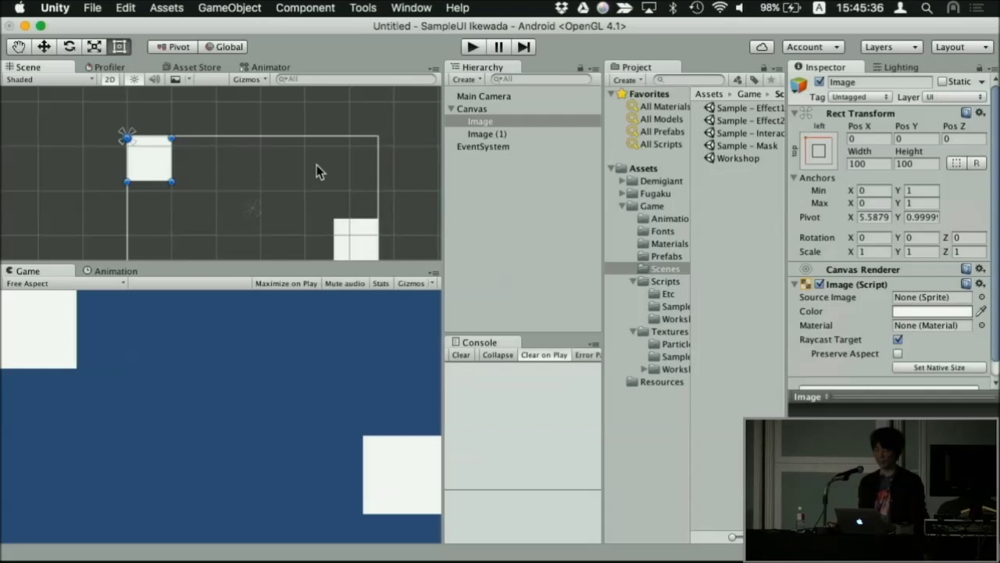
pyautogui.click(821, 159)
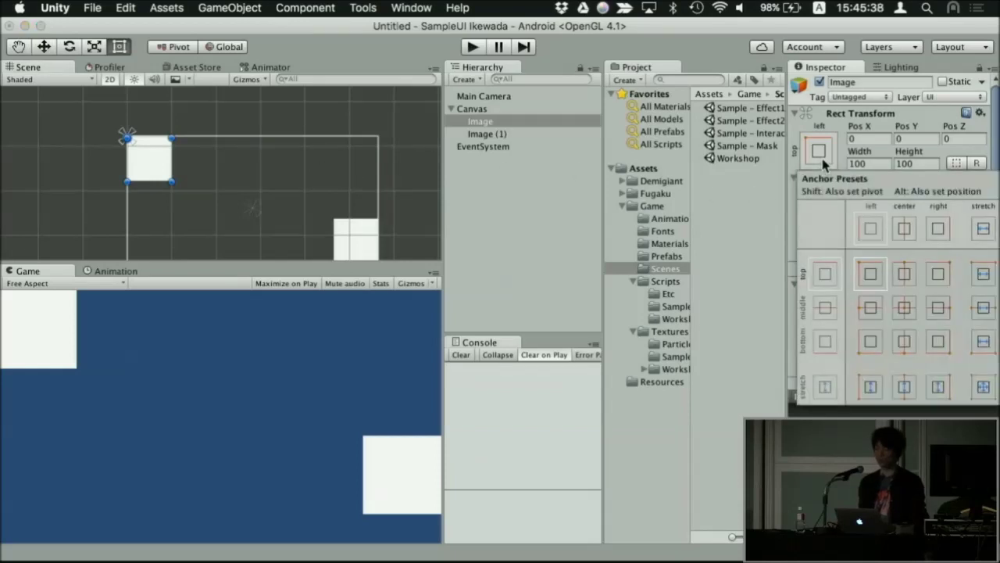
pyautogui.click(408, 195)
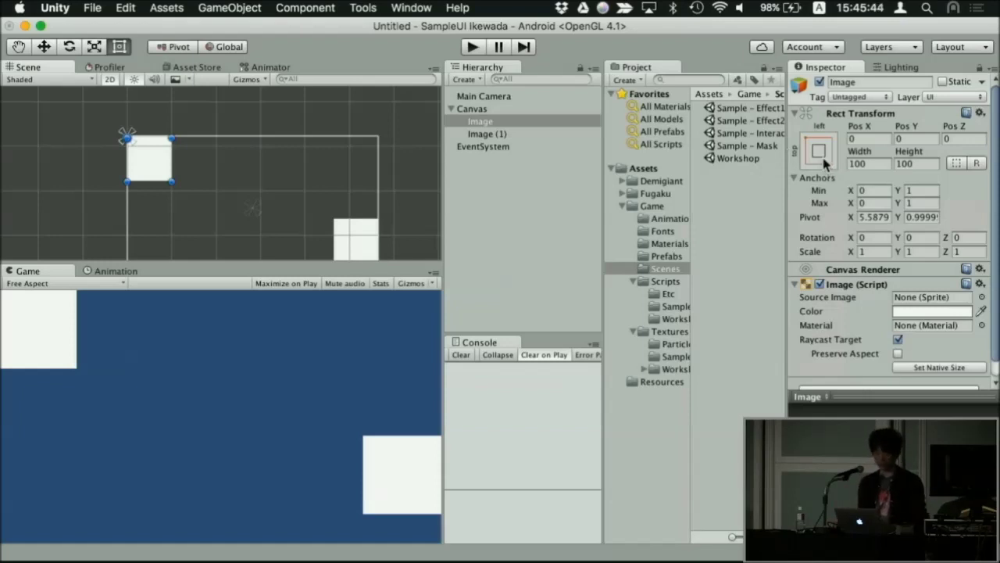
pyautogui.click(819, 153)
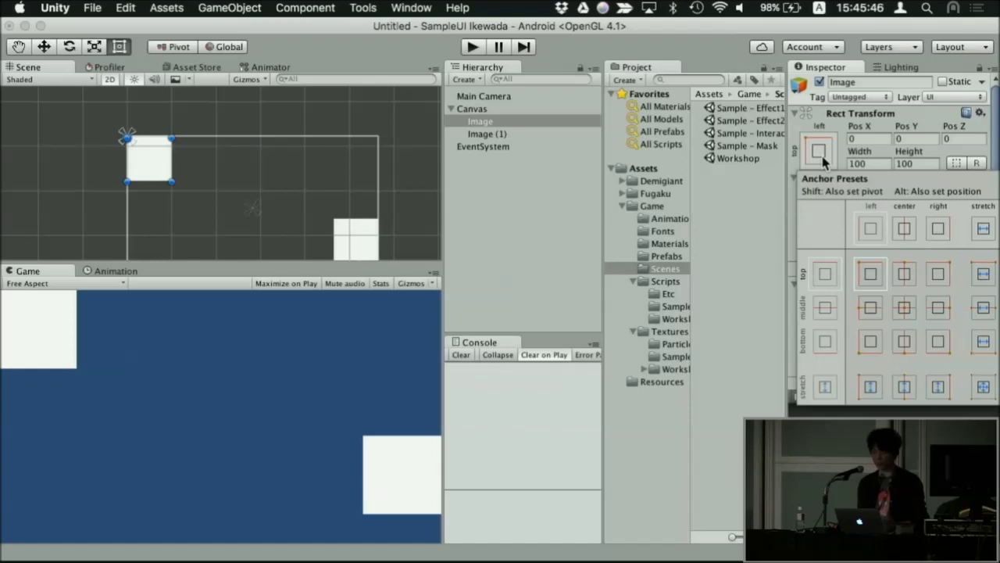
pyautogui.click(820, 152)
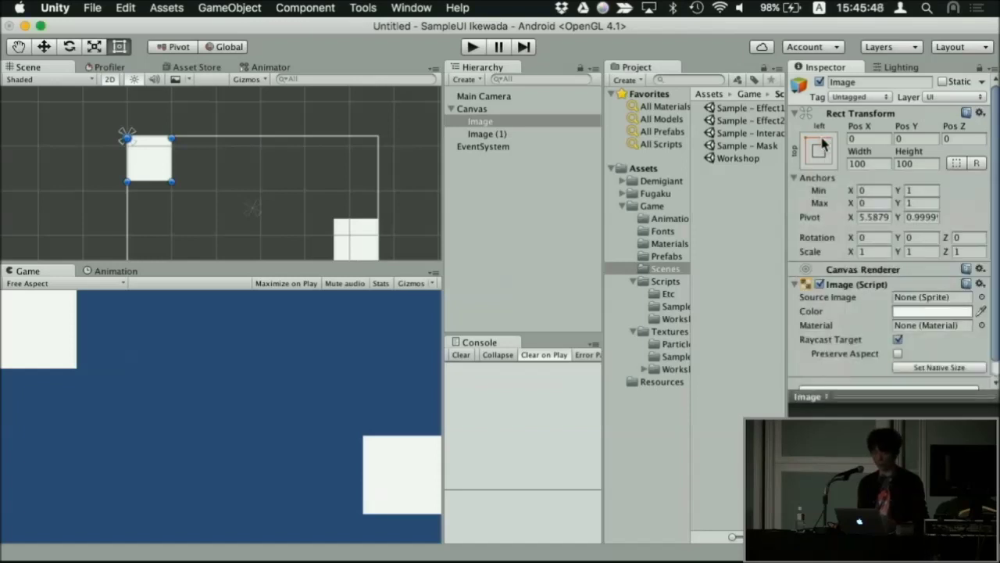
pyautogui.click(821, 151)
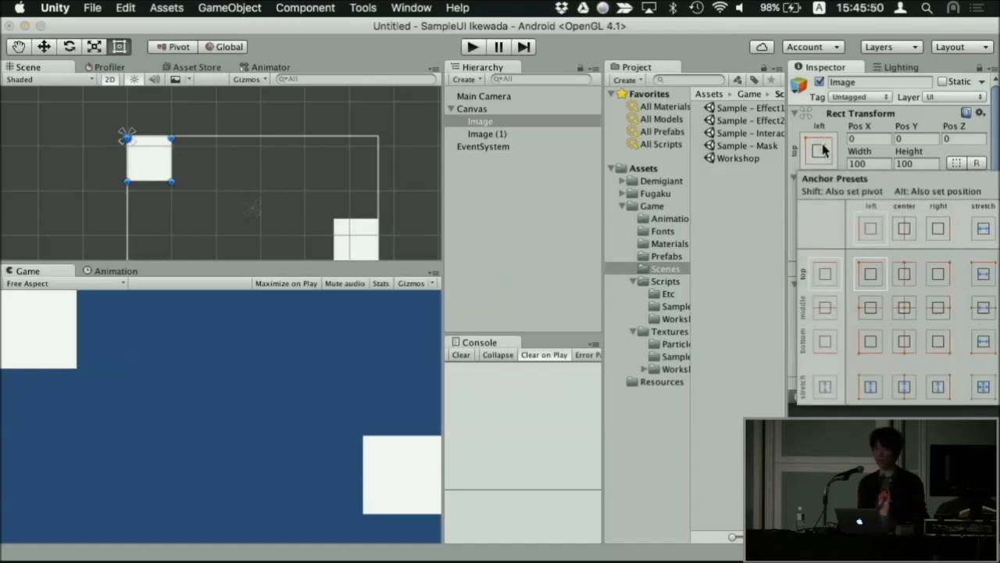
pyautogui.click(820, 151)
pyautogui.click(821, 151)
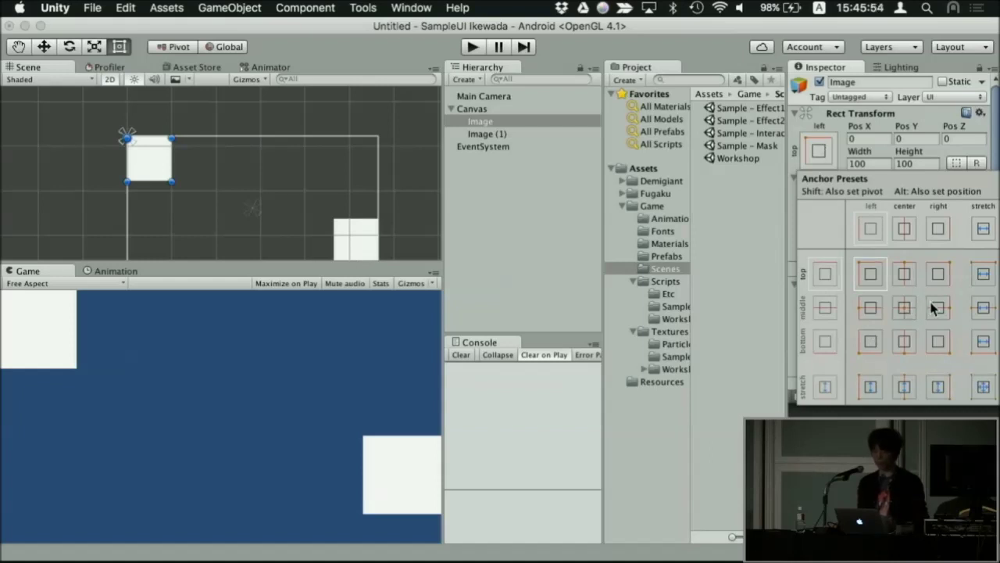
pyautogui.press('shift')
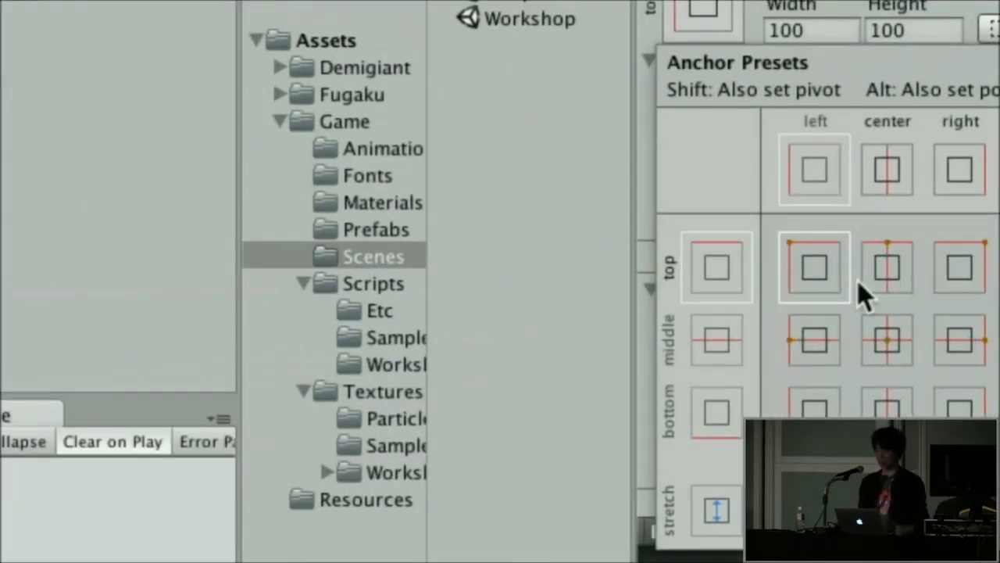
pyautogui.press('shift')
pyautogui.press('shift')
pyautogui.press('shift')
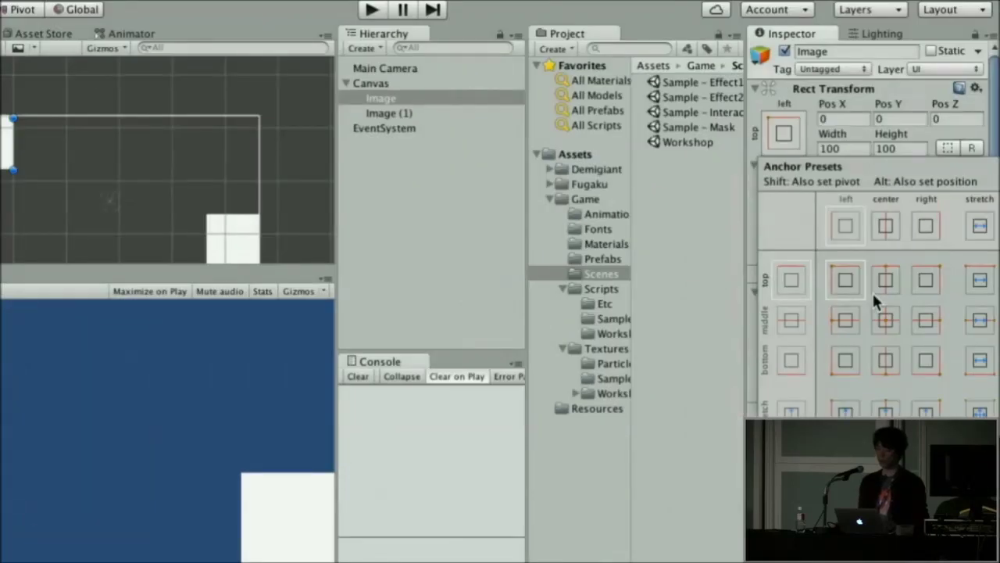
pyautogui.press('shift')
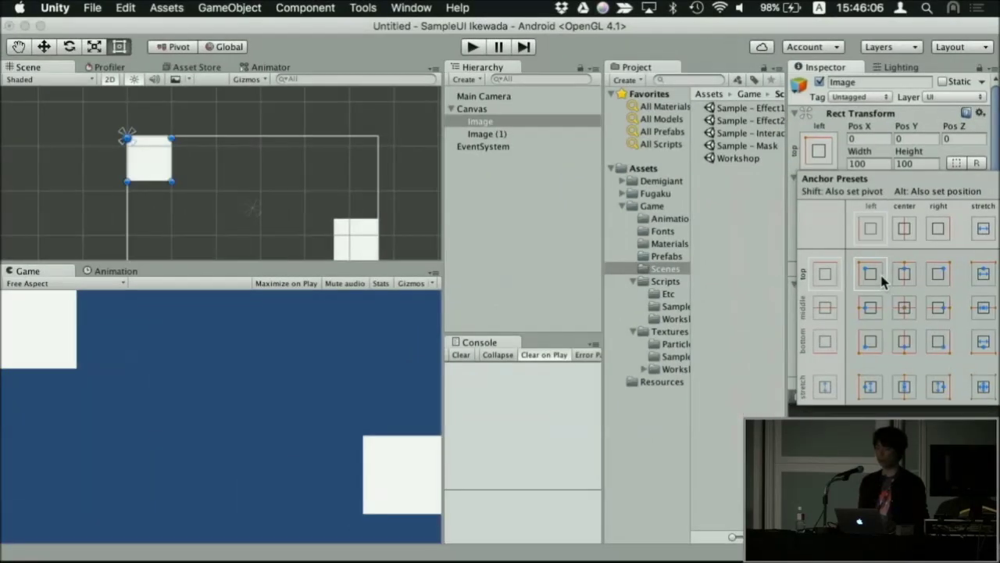
# Step: Apply the top-right anchor preset together with its pivot to the Image, and set Pos X to 0
pyautogui.keyDown('shift'); pyautogui.click(938, 286); pyautogui.keyUp('shift')
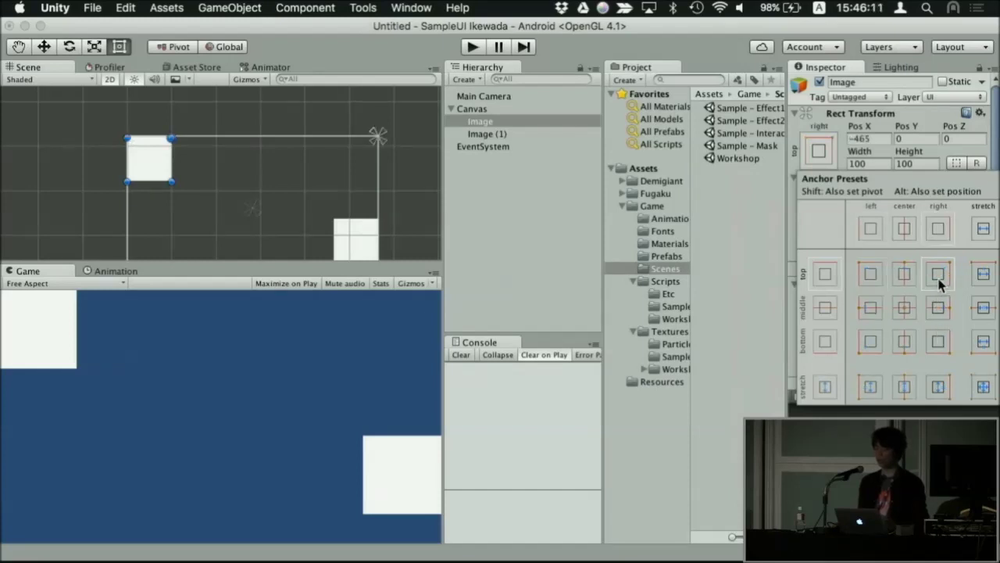
pyautogui.click(875, 138)
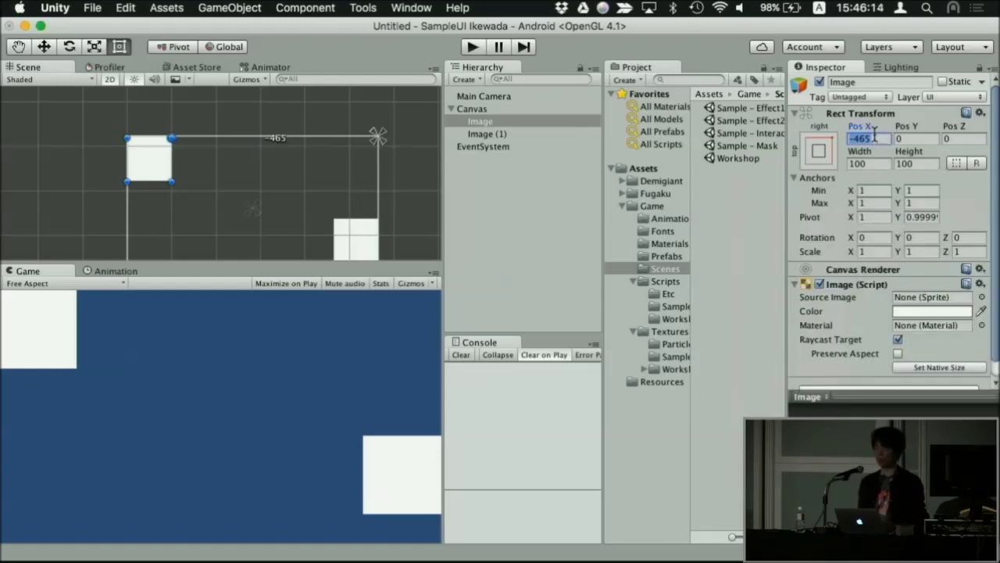
pyautogui.write('0')
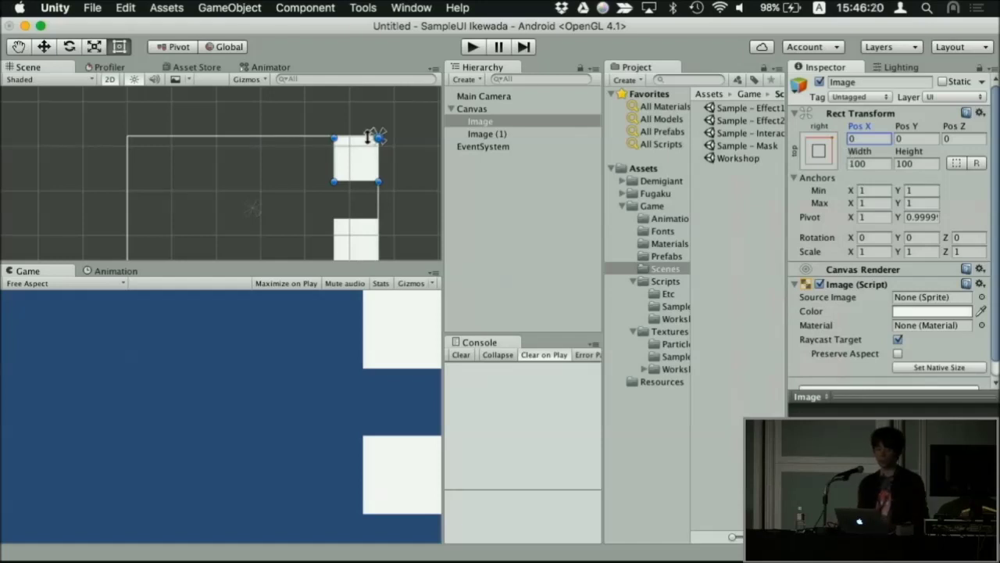
pyautogui.scroll(2, 375, 138)
pyautogui.moveTo(366, 138); pyautogui.dragTo(247, 158, button='middle')
pyautogui.scroll(1, 315, 172)
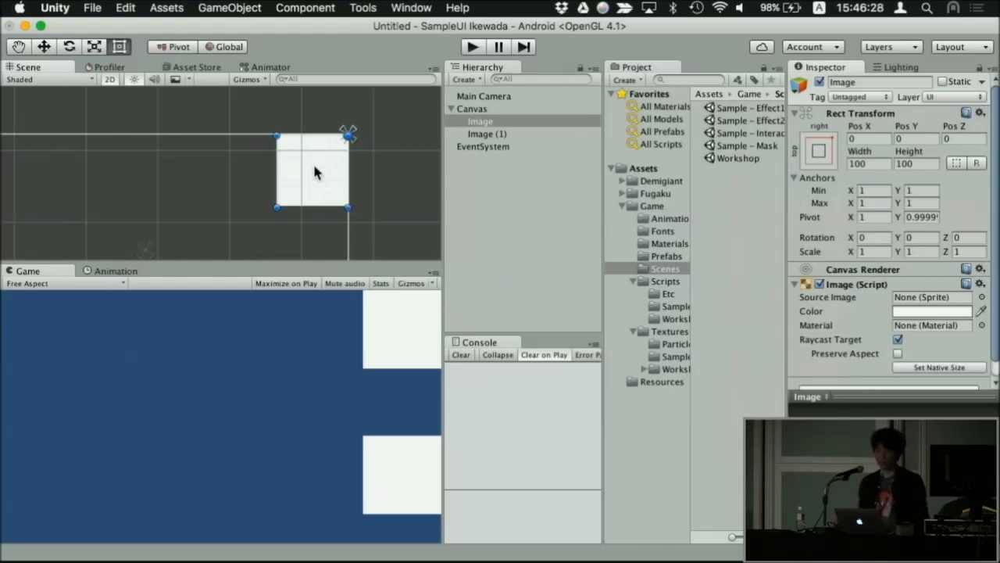
# Step: Delete the second image, Image (1), from the Canvas
pyautogui.rightClick(505, 134)
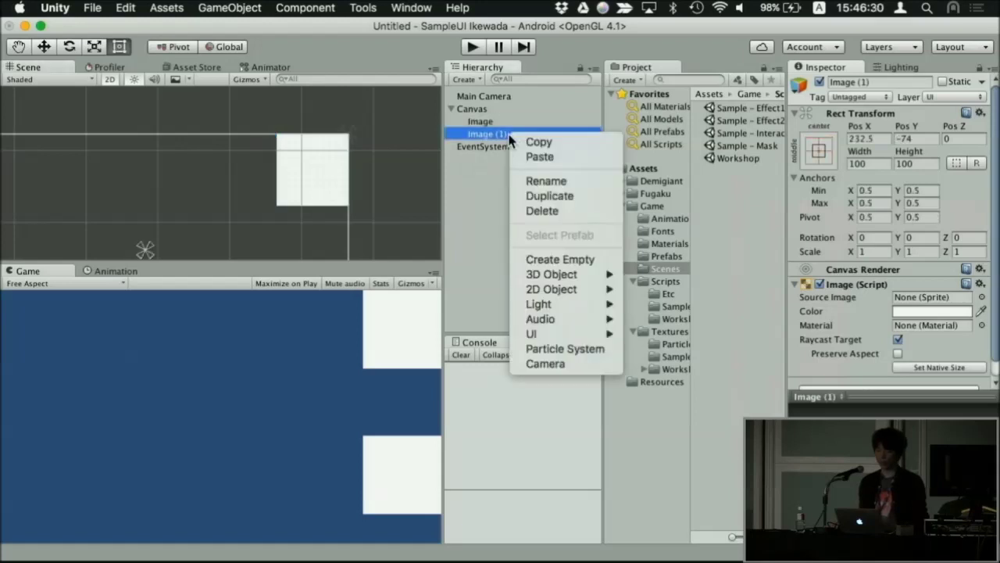
pyautogui.click(550, 212)
pyautogui.scroll(-3, 177, 209)
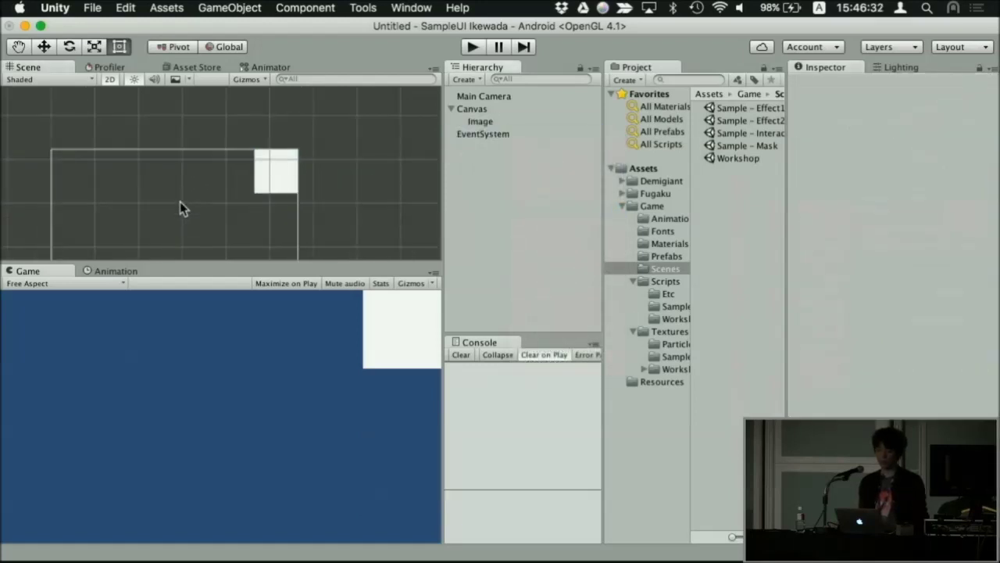
# Step: Select the Image and examine its Anchor Presets, comparing the variants that also set the pivot with those that also set the position
pyautogui.click(279, 188)
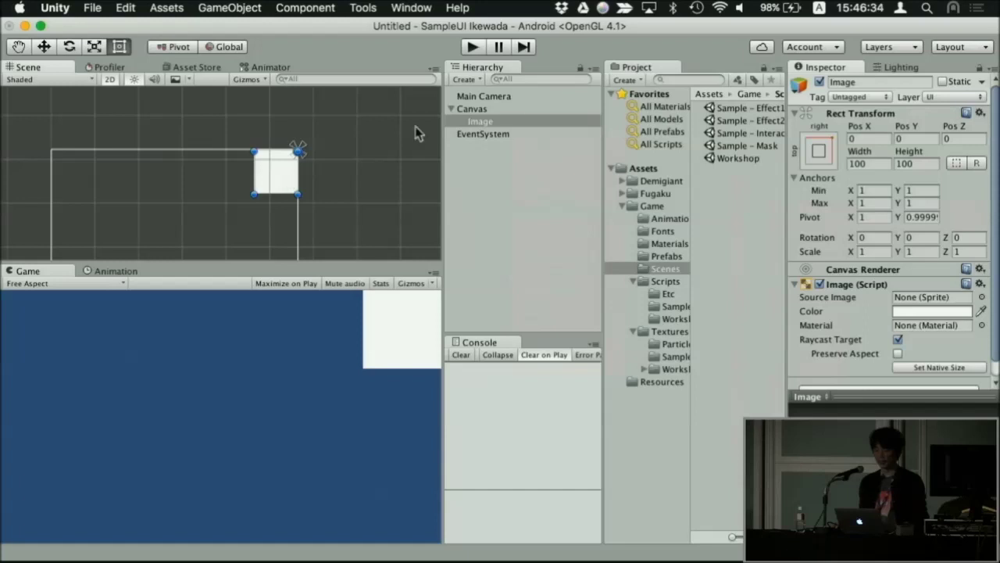
pyautogui.click(507, 109)
pyautogui.click(506, 122)
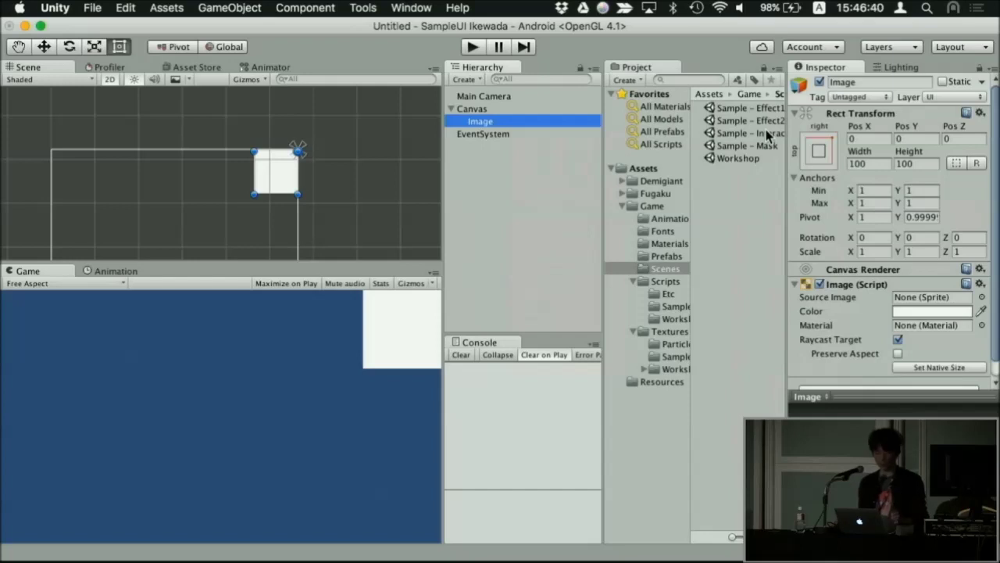
pyautogui.click(820, 151)
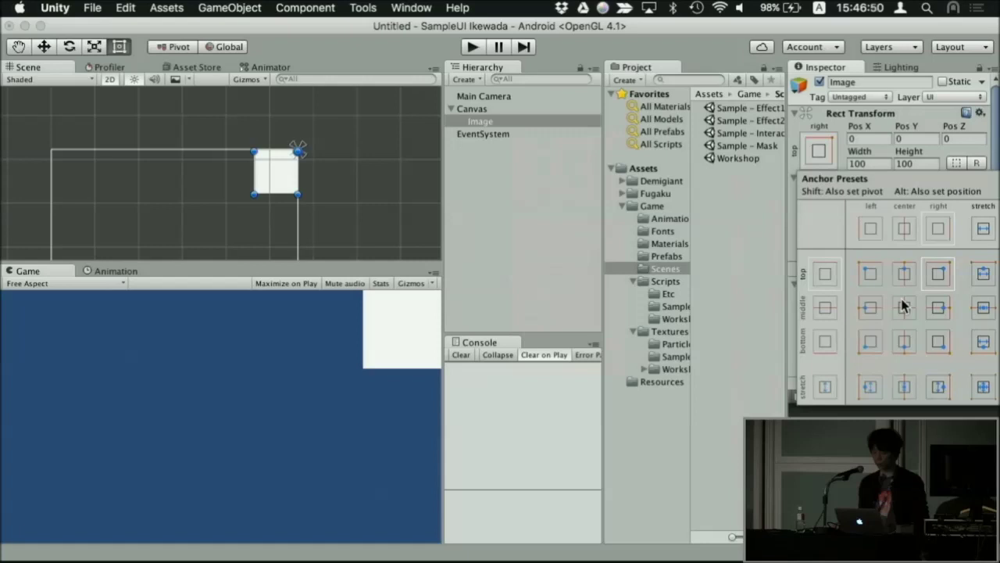
pyautogui.click(824, 158)
pyautogui.click(824, 159)
pyautogui.press('shift')
pyautogui.press('alt')
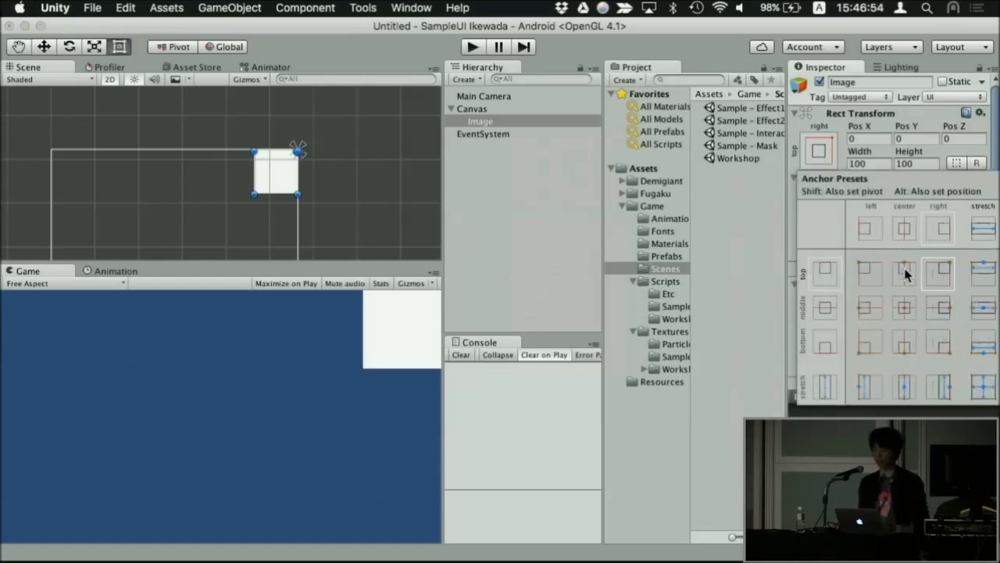
pyautogui.press('shift')
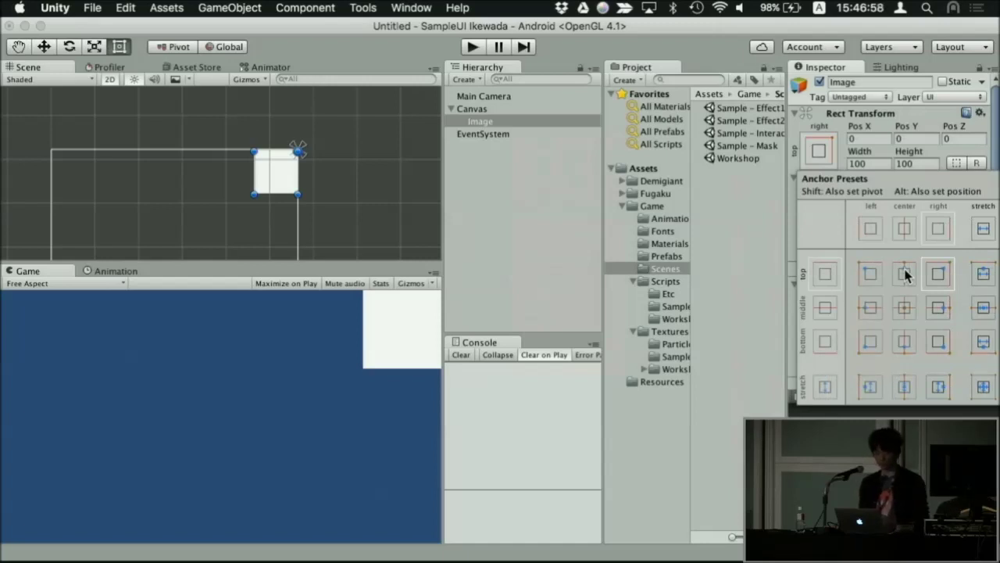
pyautogui.press('alt')
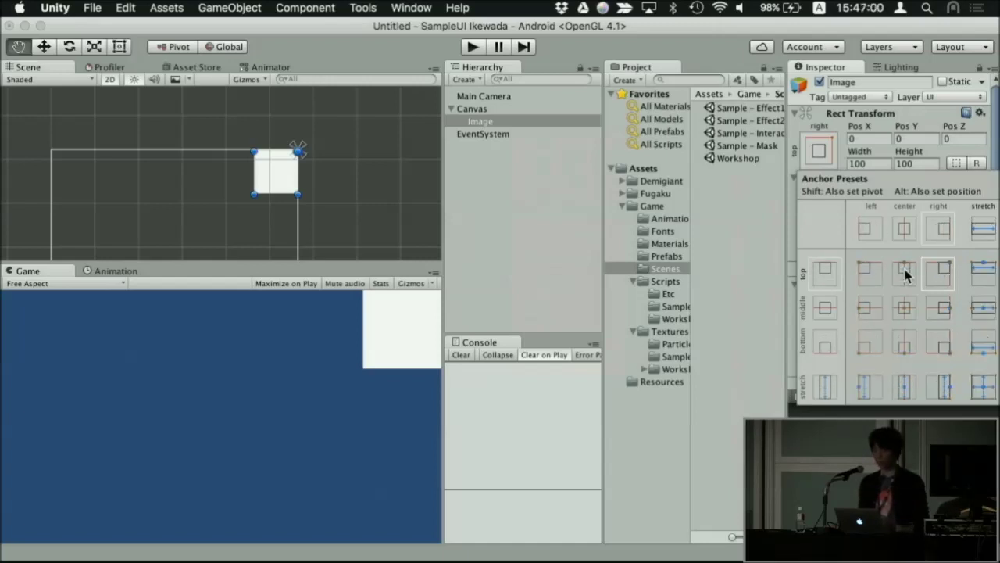
# Step: Move the Image around the Canvas corners and edge midpoints using anchor presets with pivot and position, finishing at top-right
pyautogui.keyDown('alt'); pyautogui.click(880, 282); pyautogui.keyUp('alt')
pyautogui.keyDown('alt'); pyautogui.click(913, 279); pyautogui.keyUp('alt')
pyautogui.keyDown('alt'); pyautogui.click(934, 282); pyautogui.keyUp('alt')
pyautogui.keyDown('alt'); pyautogui.click(938, 314); pyautogui.keyUp('alt')
pyautogui.keyDown('alt'); pyautogui.click(943, 346); pyautogui.keyUp('alt')
pyautogui.keyDown('alt'); pyautogui.click(907, 347); pyautogui.keyUp('alt')
pyautogui.keyDown('alt'); pyautogui.click(863, 348); pyautogui.keyUp('alt')
pyautogui.keyDown('alt'); pyautogui.click(866, 309); pyautogui.keyUp('alt')
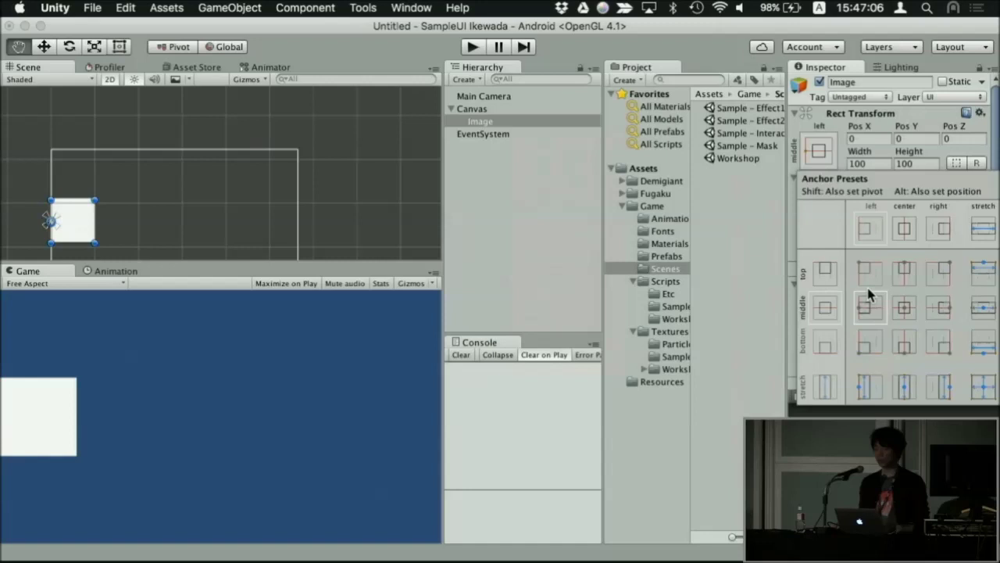
pyautogui.keyDown('alt'); pyautogui.click(869, 286); pyautogui.keyUp('alt')
pyautogui.keyDown('alt'); pyautogui.click(909, 269); pyautogui.keyUp('alt')
pyautogui.keyDown('alt'); pyautogui.click(944, 269); pyautogui.keyUp('alt')
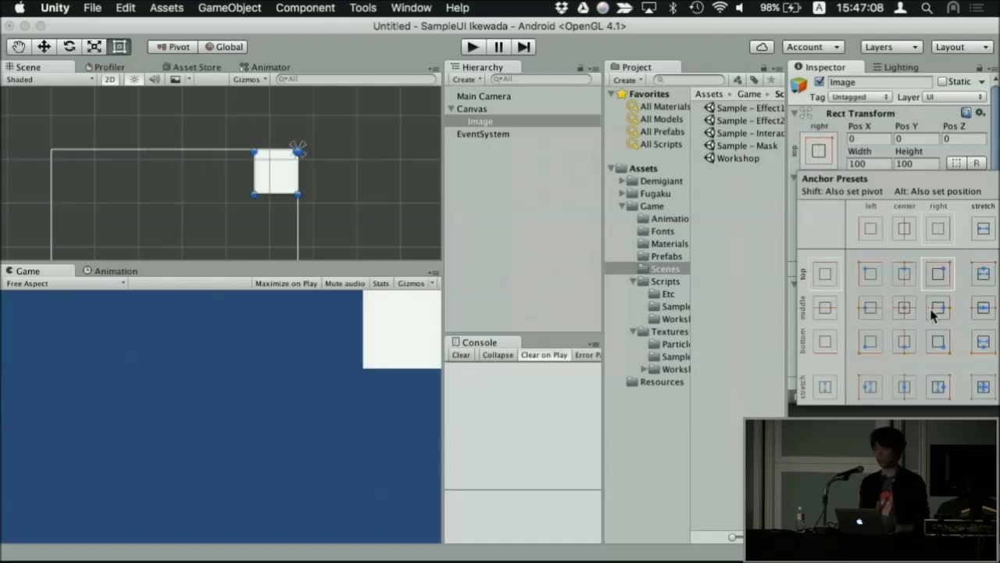
# Step: Apply the middle-right, bottom-right, bottom-center, middle-center, top-left, top-center and top-right presets in turn, each with pivot and position
pyautogui.keyDown('alt'); pyautogui.click(938, 311); pyautogui.keyUp('alt')
pyautogui.keyDown('alt'); pyautogui.click(941, 348); pyautogui.keyUp('alt')
pyautogui.keyDown('alt'); pyautogui.click(906, 347); pyautogui.keyUp('alt')
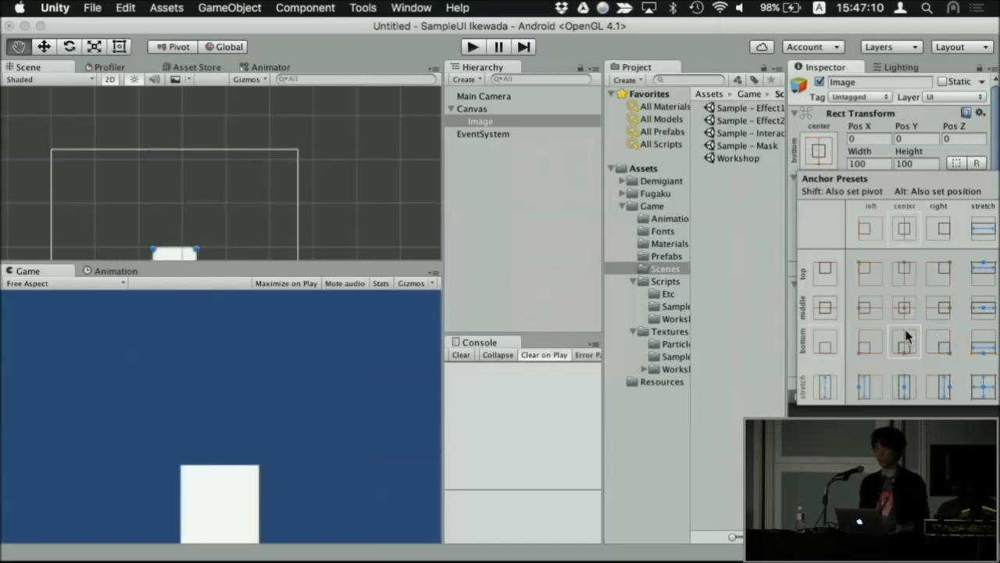
pyautogui.keyDown('alt'); pyautogui.click(905, 311); pyautogui.keyUp('alt')
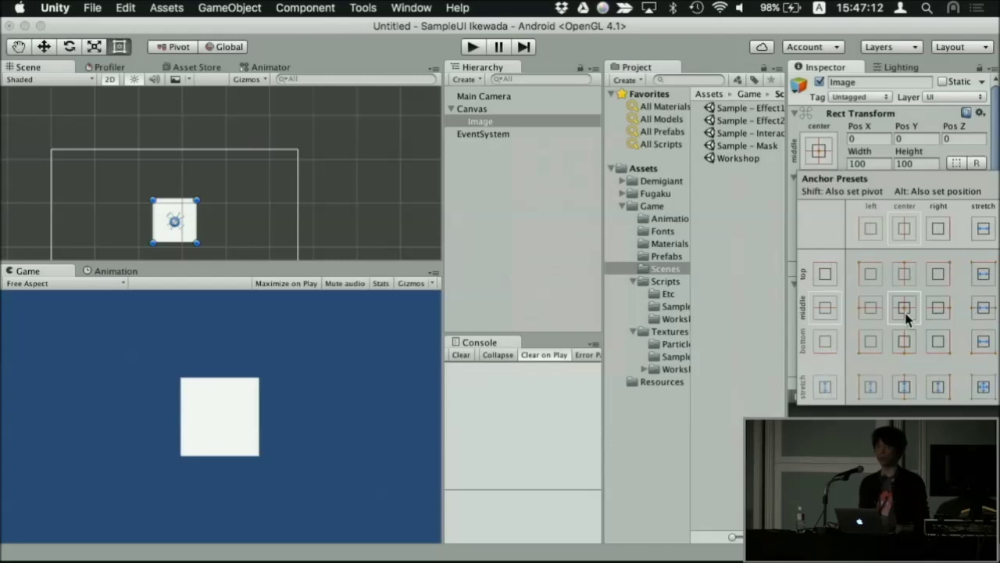
pyautogui.keyDown('alt'); pyautogui.click(865, 270); pyautogui.keyUp('alt')
pyautogui.keyDown('alt'); pyautogui.click(905, 270); pyautogui.keyUp('alt')
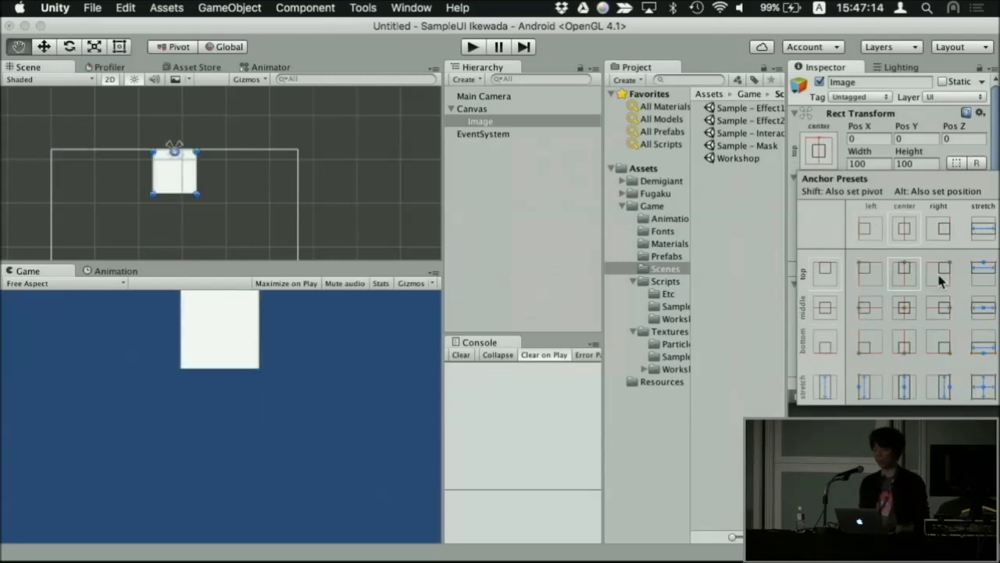
pyautogui.keyDown('alt'); pyautogui.click(943, 270); pyautogui.keyUp('alt')
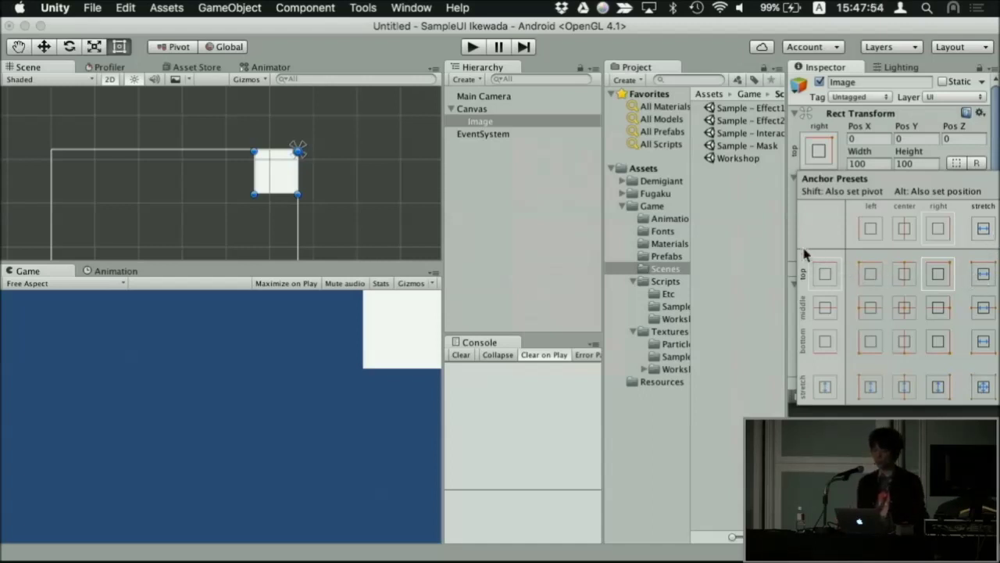
# Step: Apply the middle-center anchor preset together with its pivot and position to the Image
pyautogui.click(575, 218)
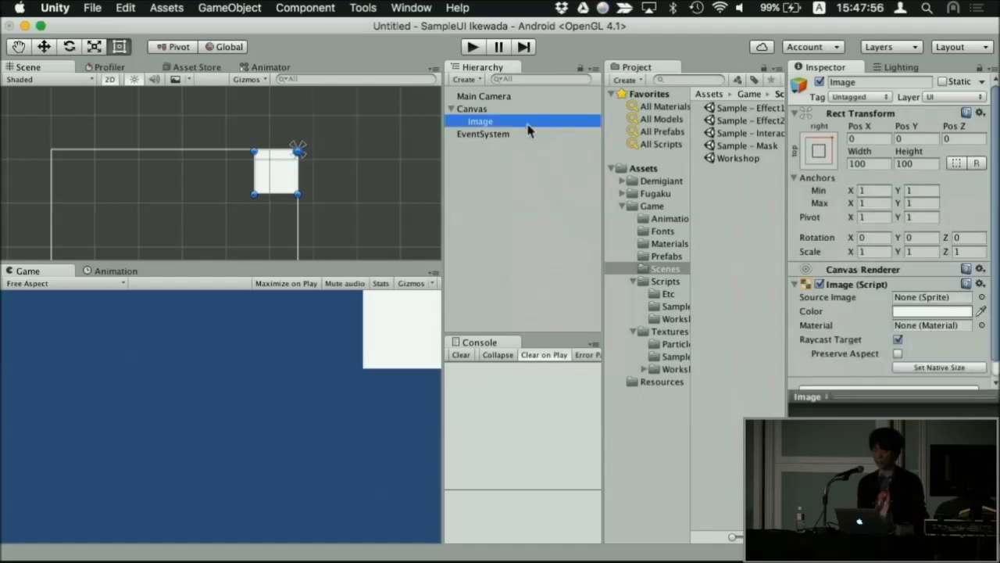
pyautogui.click(518, 134)
pyautogui.click(519, 122)
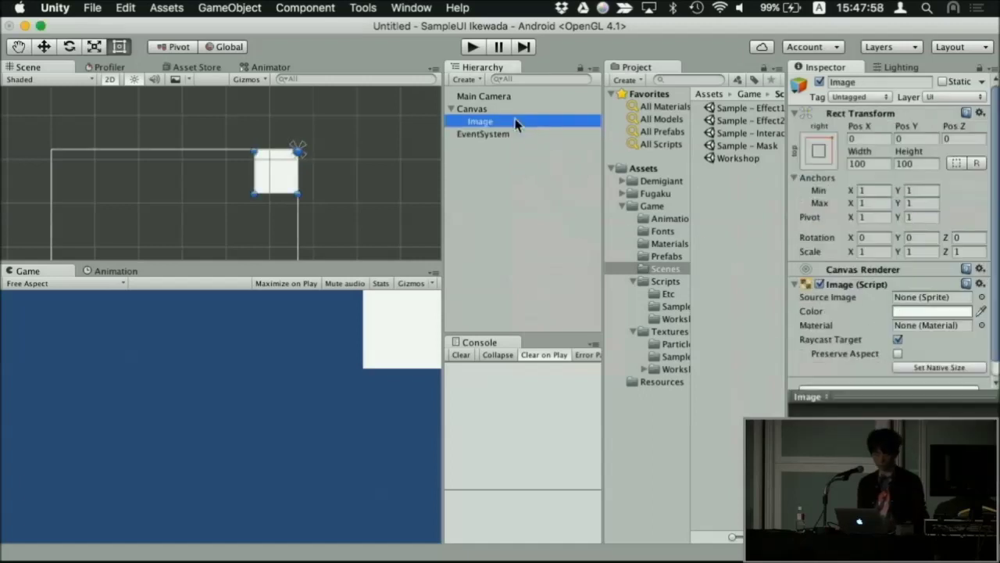
pyautogui.click(819, 151)
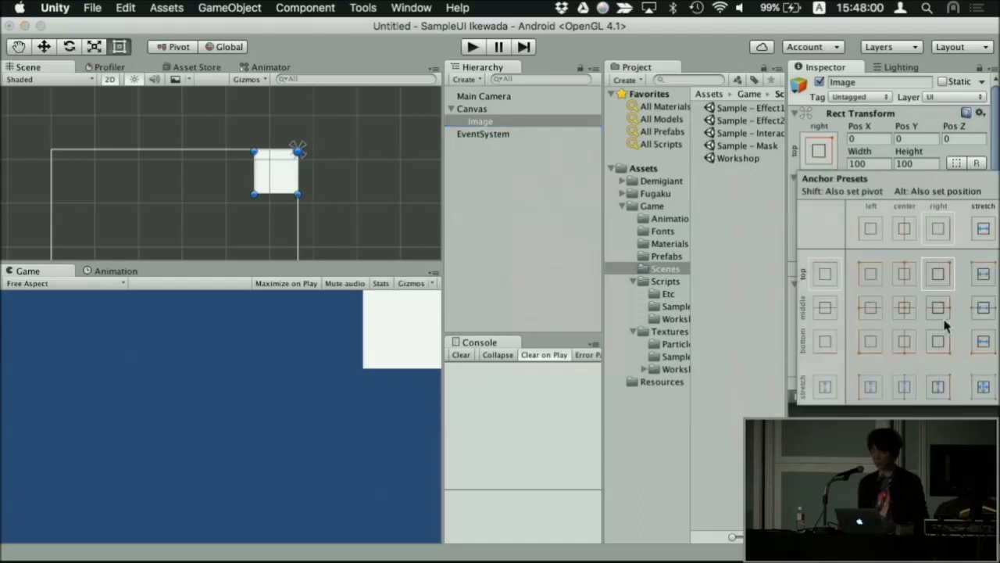
pyautogui.click(906, 317)
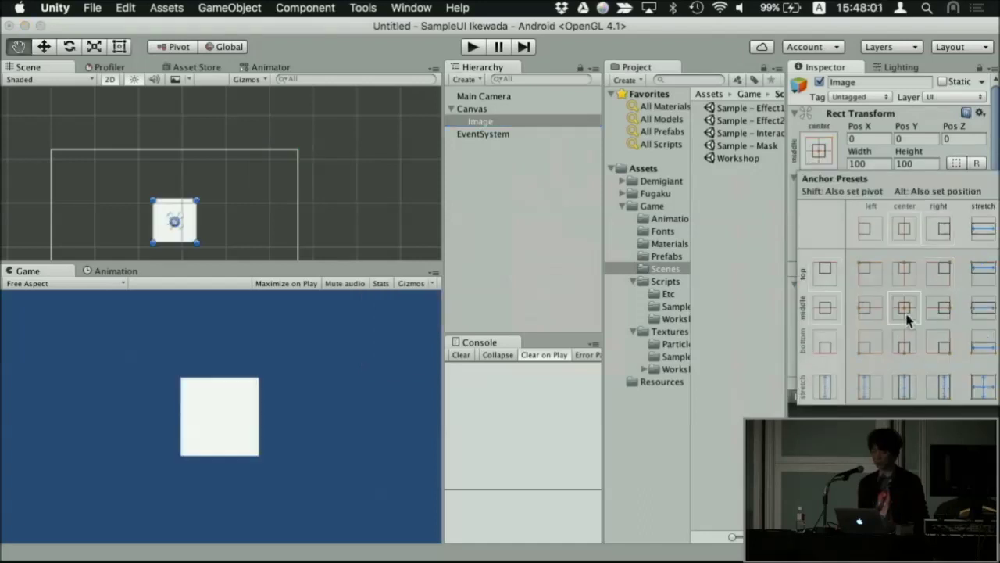
pyautogui.click(489, 202)
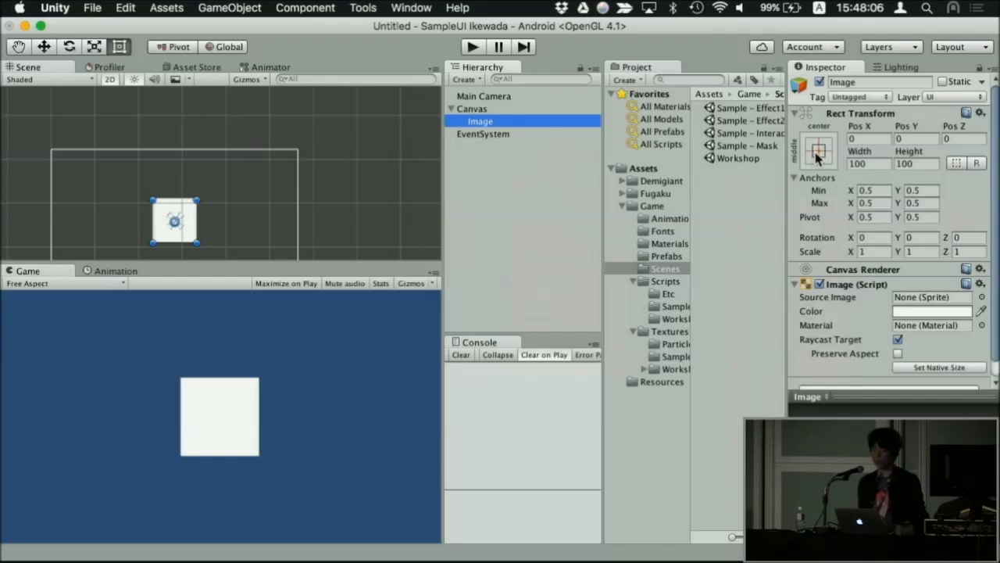
# Step: Apply the full-stretch anchor preset to the Image without setting its pivot or position
pyautogui.click(818, 153)
pyautogui.click(983, 386)
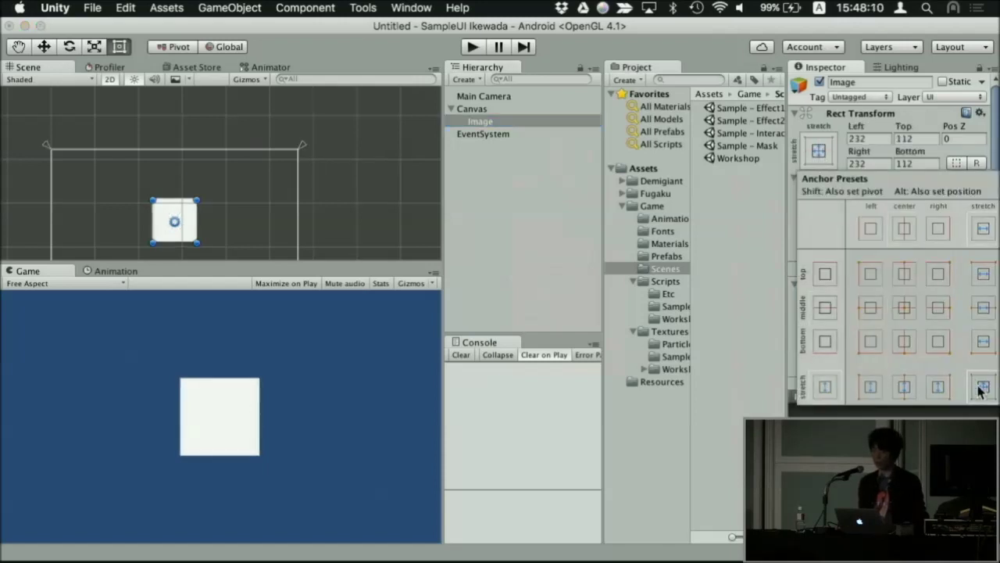
pyautogui.click(983, 388)
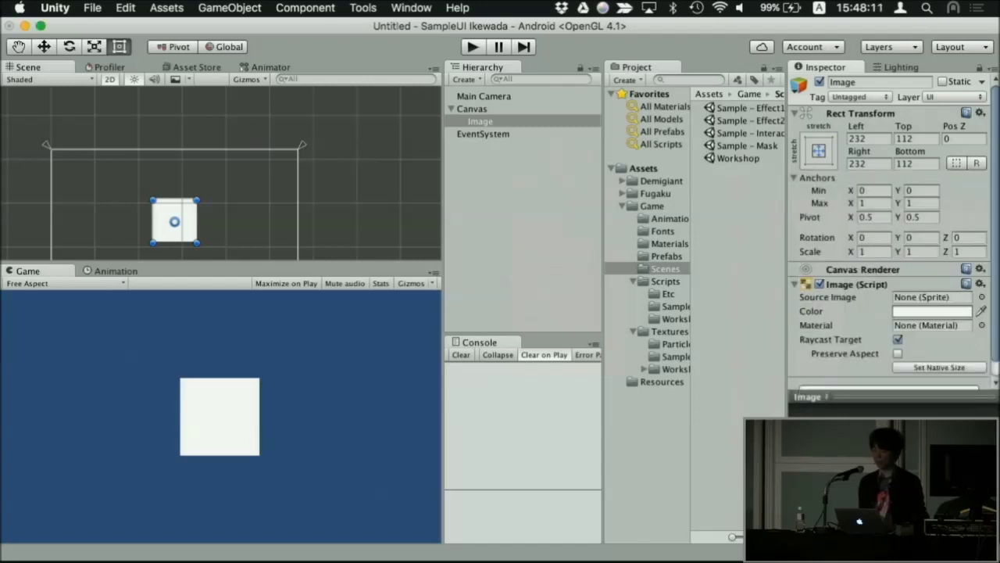
# Step: Switch the Image to the middle-center anchor preset and back to full stretch, comparing the Rect Transform position fields
pyautogui.click(819, 157)
pyautogui.click(904, 307)
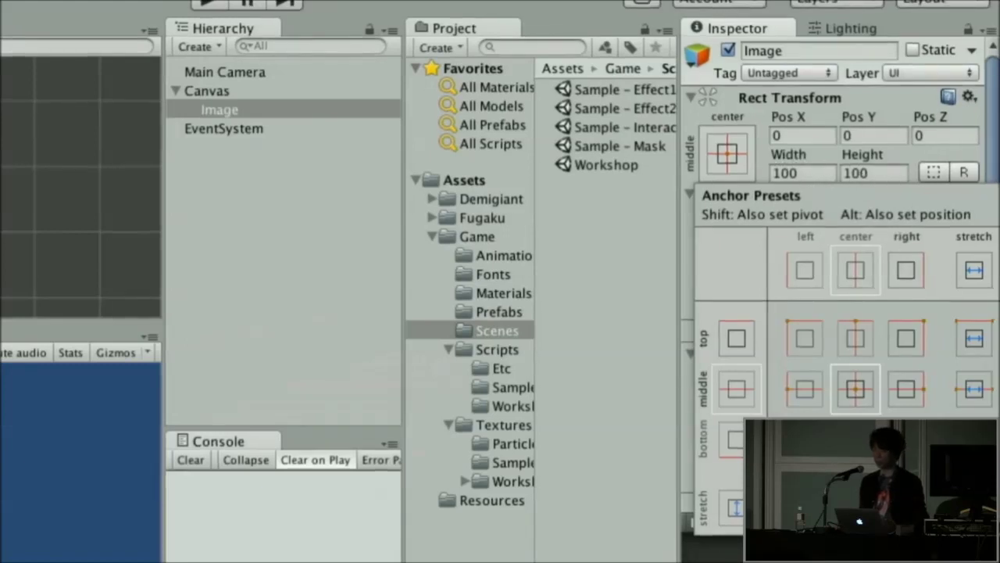
pyautogui.click(974, 508)
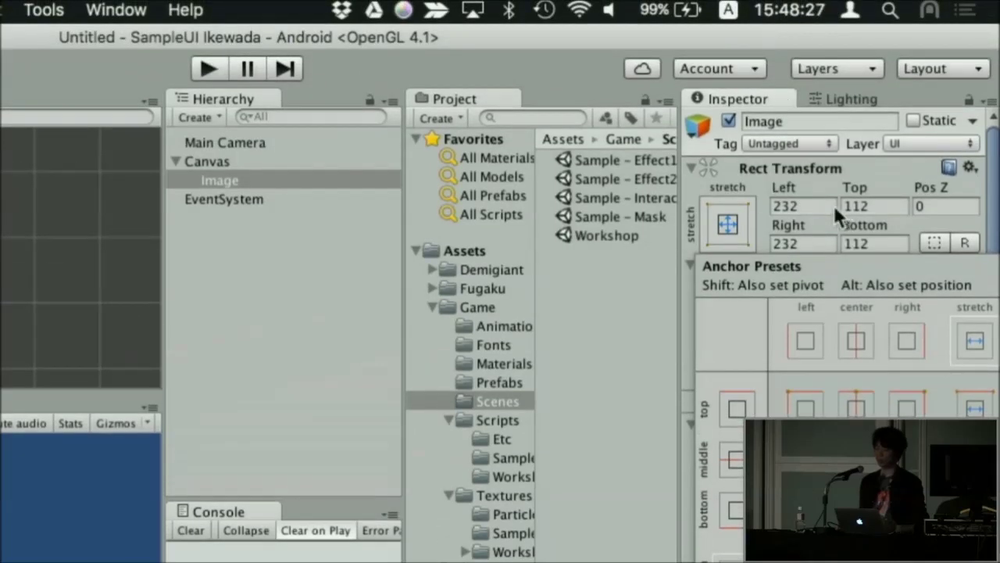
pyautogui.click(834, 205)
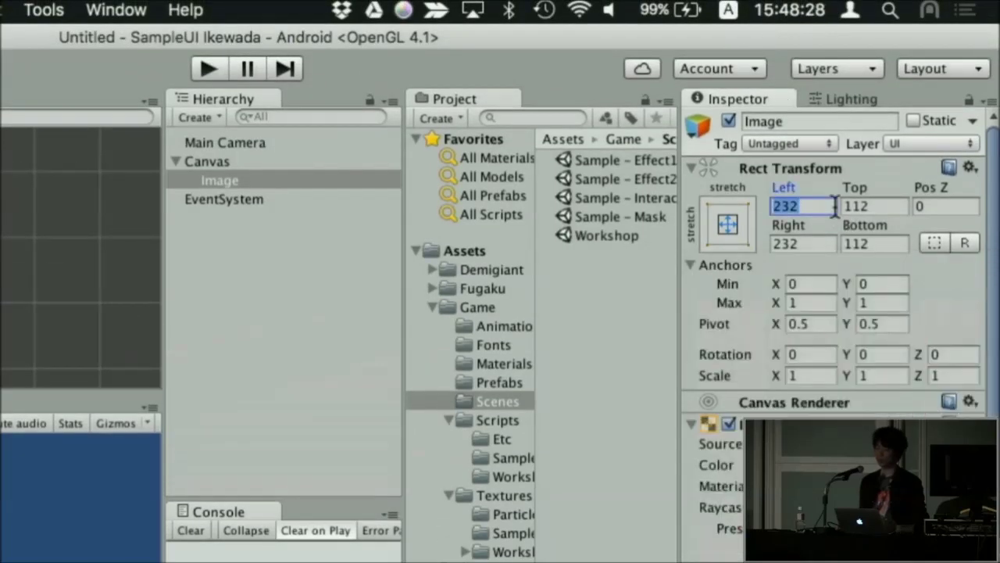
pyautogui.click(831, 205)
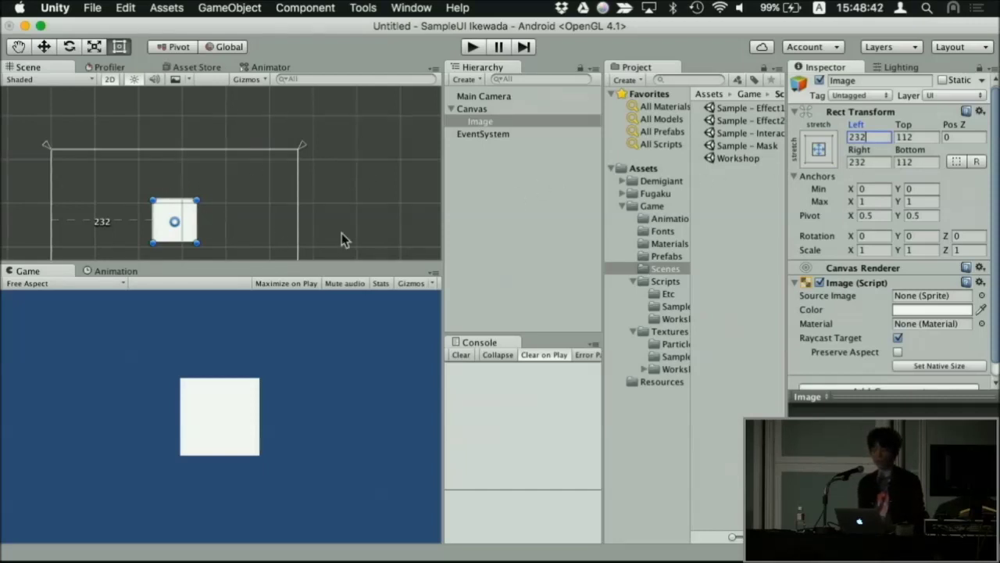
# Step: Examine the stretched anchors of the Image against the Canvas rectangle in the Scene view
pyautogui.scroll(-2, 226, 224)
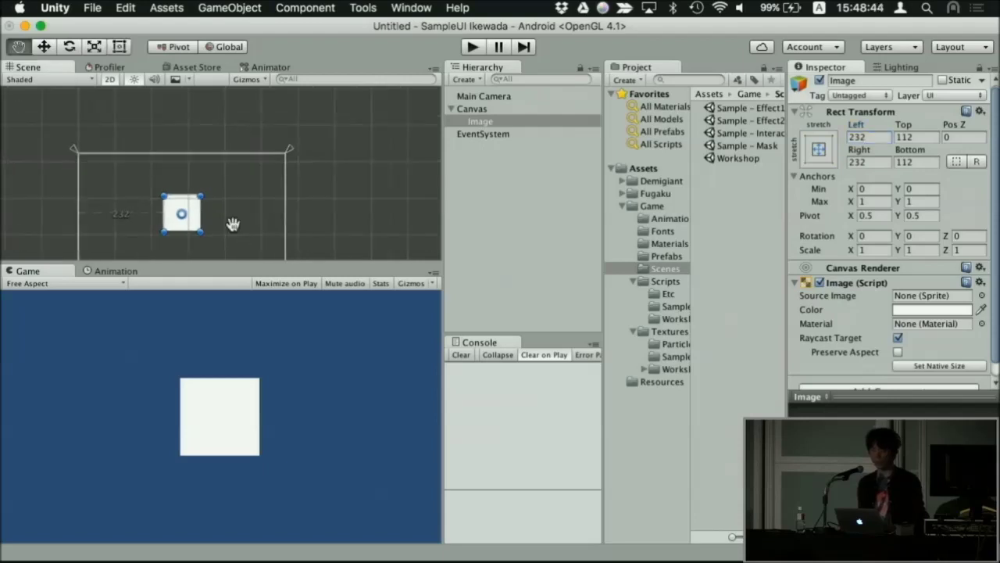
pyautogui.moveTo(232, 223); pyautogui.dragTo(246, 204, button='middle')
pyautogui.scroll(1, 247, 211)
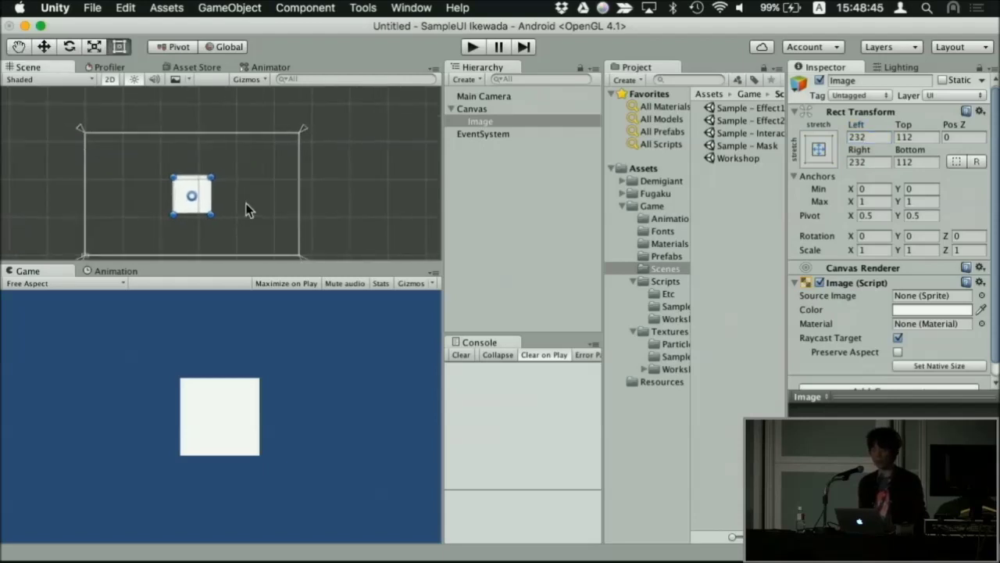
pyautogui.click(497, 121)
pyautogui.click(499, 114)
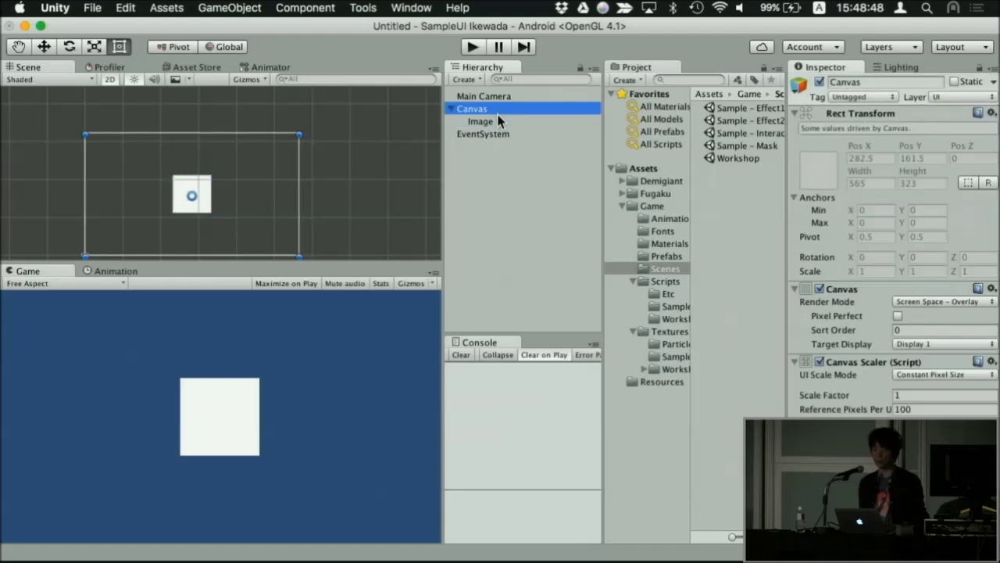
pyautogui.click(497, 122)
pyautogui.scroll(1, 193, 159)
pyautogui.scroll(2, 193, 158)
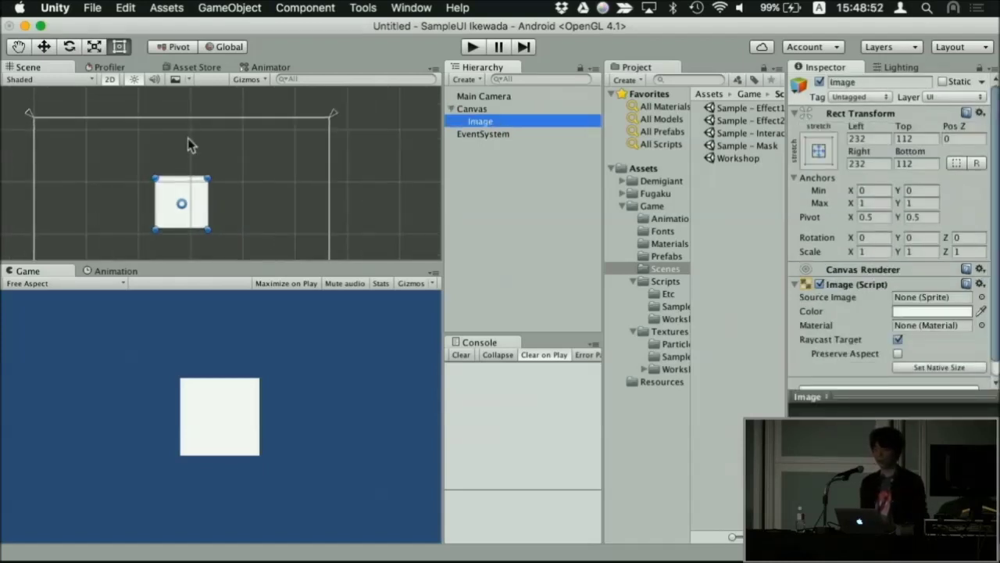
# Step: Set the Image's Left, Top, Right and Bottom offsets to 0 so that it fills the Canvas
pyautogui.click(879, 138)
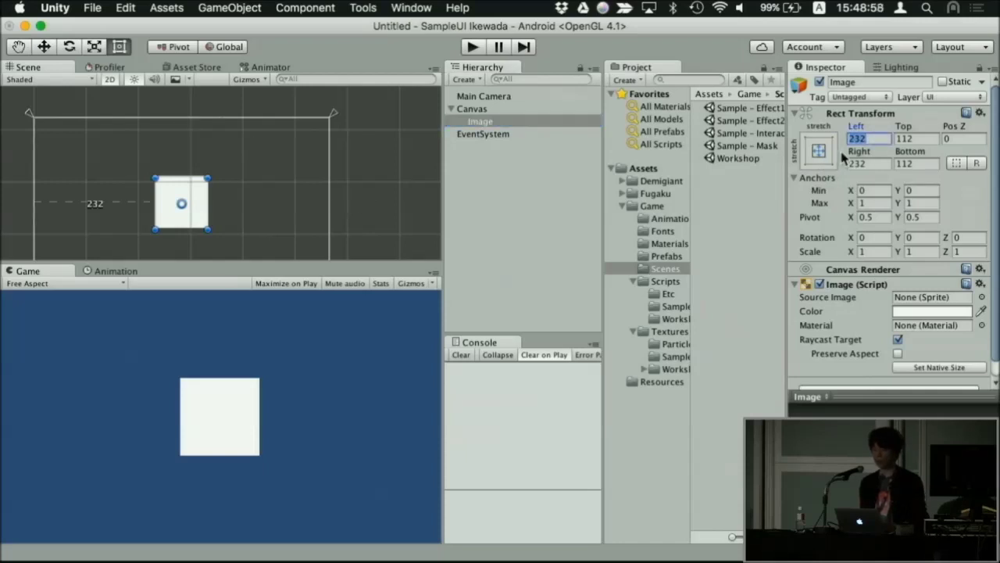
pyautogui.click(878, 142)
pyautogui.moveTo(878, 142); pyautogui.dragTo(822, 131)
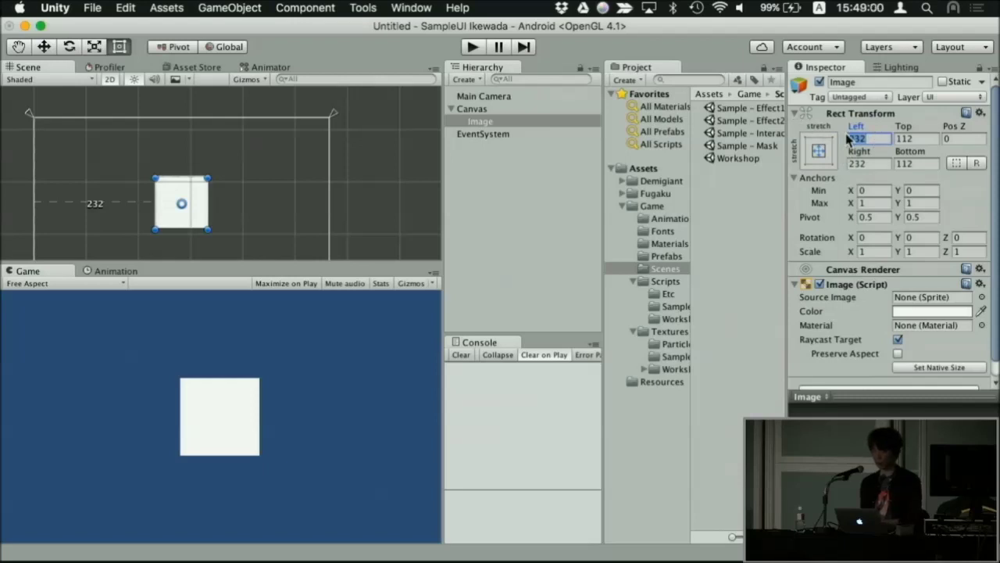
pyautogui.write('0')
pyautogui.press('Tab')
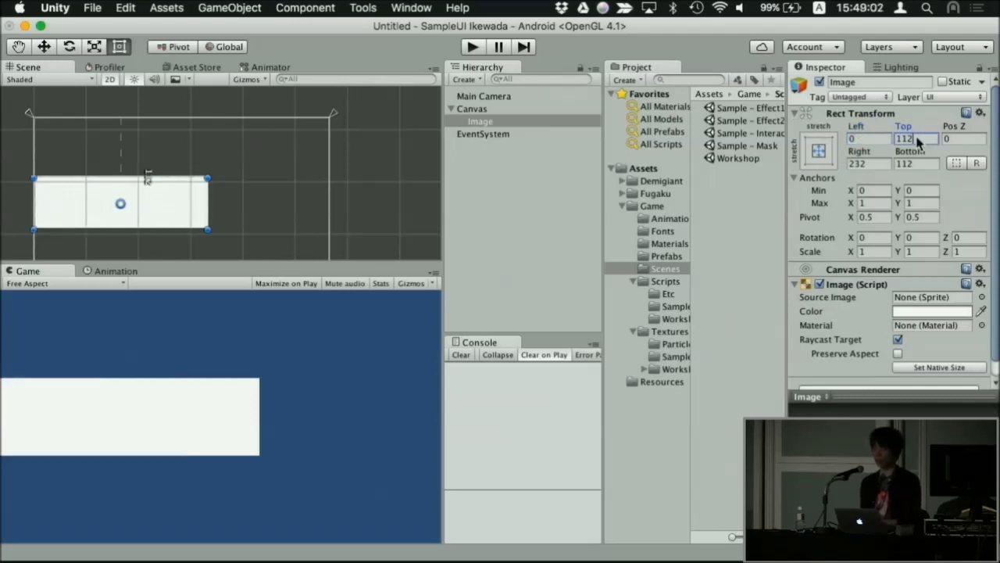
pyautogui.write('0')
pyautogui.click(882, 163)
pyautogui.write('0')
pyautogui.click(928, 163)
pyautogui.write('0')
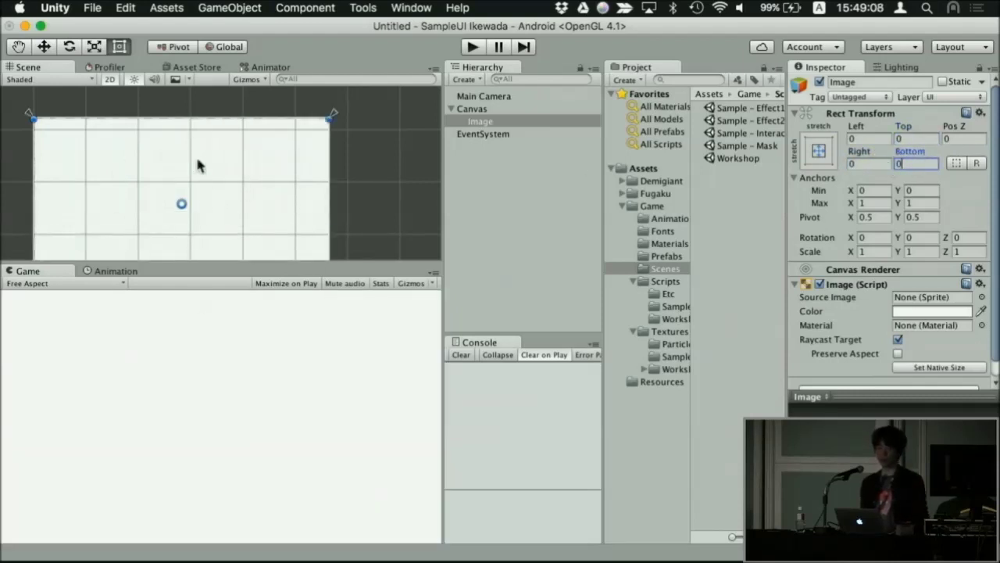
# Step: Check the stretched Image's corners and anchors against the Canvas bounds in the Scene view
pyautogui.moveTo(279, 213); pyautogui.dragTo(364, 196, button='middle')
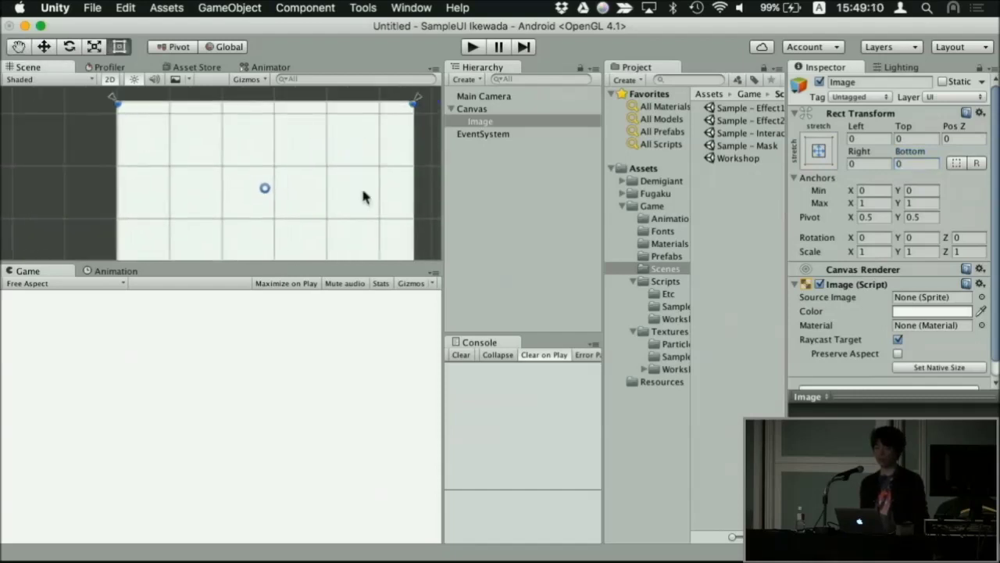
pyautogui.click(536, 109)
pyautogui.click(530, 122)
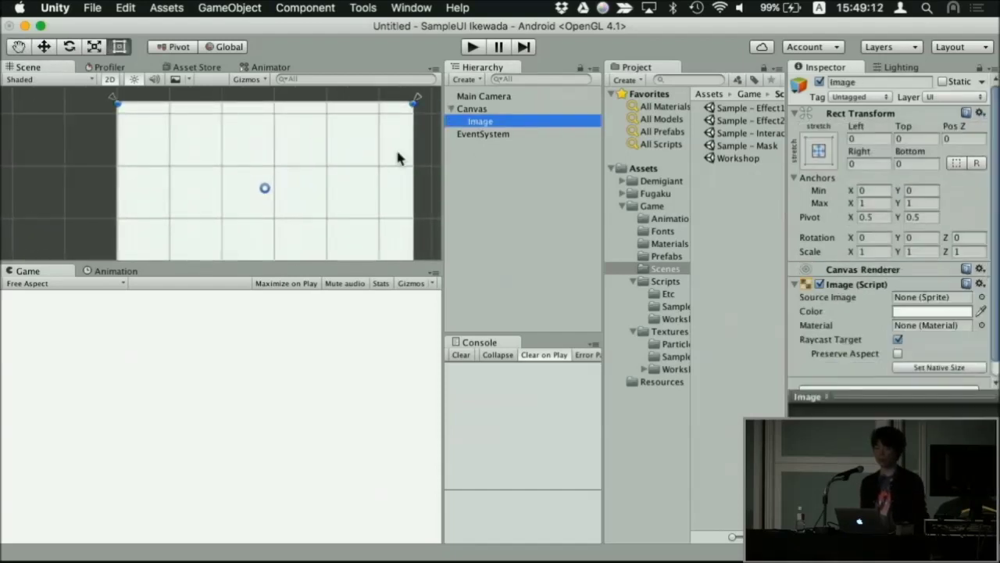
pyautogui.scroll(-1, 391, 160)
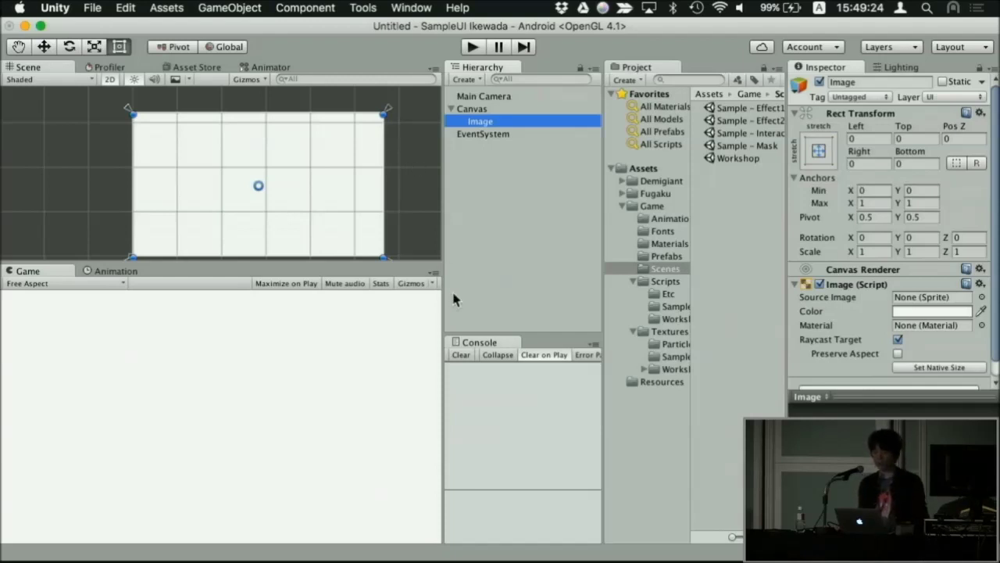
pyautogui.moveTo(445, 282); pyautogui.dragTo(443, 305)
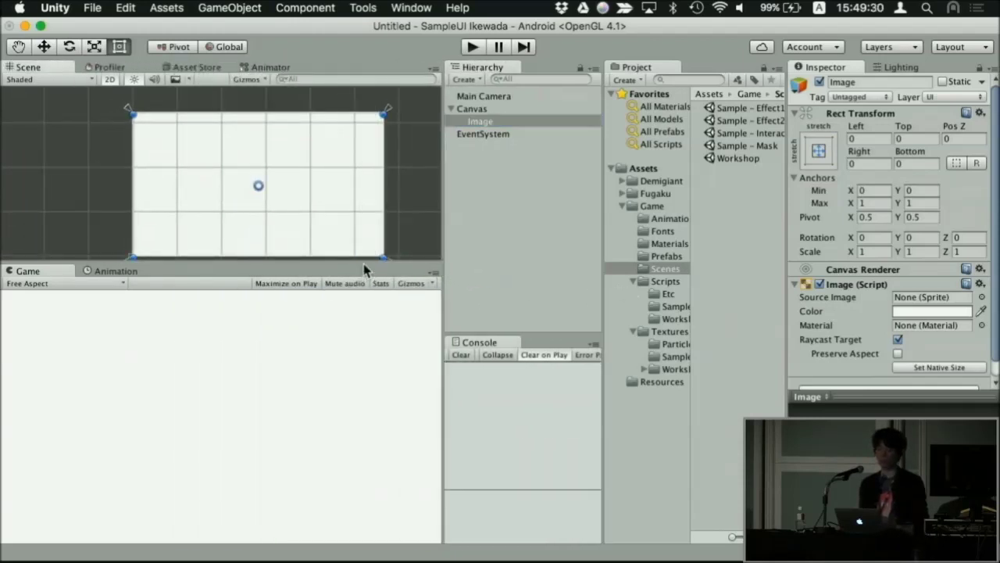
# Step: Resize the Game view's height to test how the fully stretched Image follows the Canvas
pyautogui.moveTo(364, 263); pyautogui.dragTo(429, 299)
pyautogui.click(443, 281)
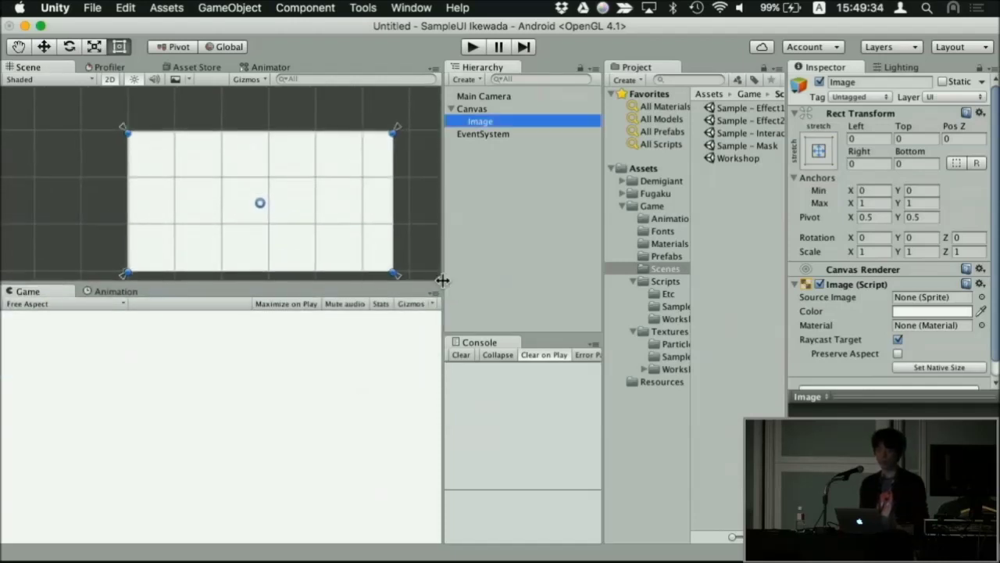
pyautogui.moveTo(442, 266); pyautogui.dragTo(443, 315)
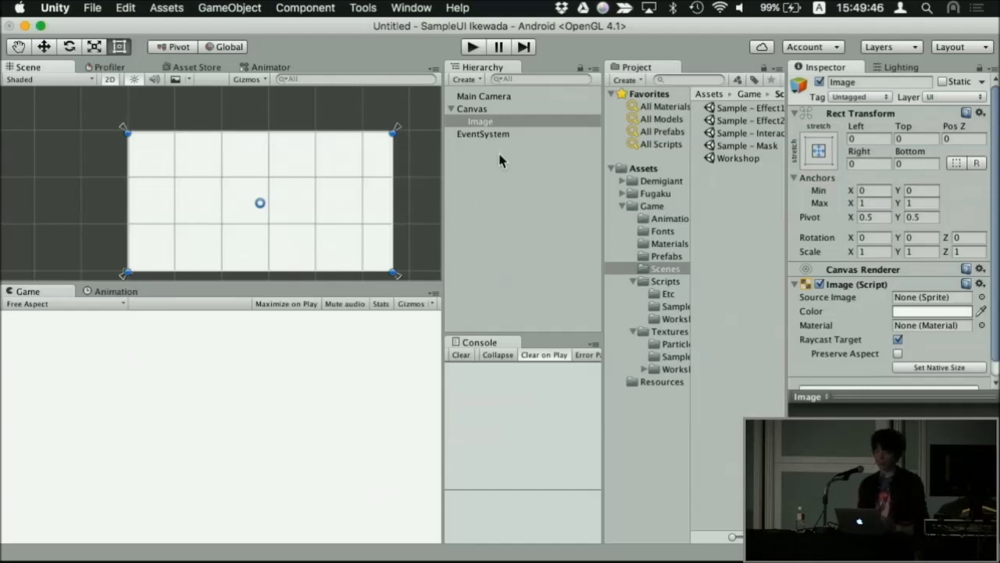
# Step: Apply the left anchor preset with vertical stretch to the Image
pyautogui.click(818, 151)
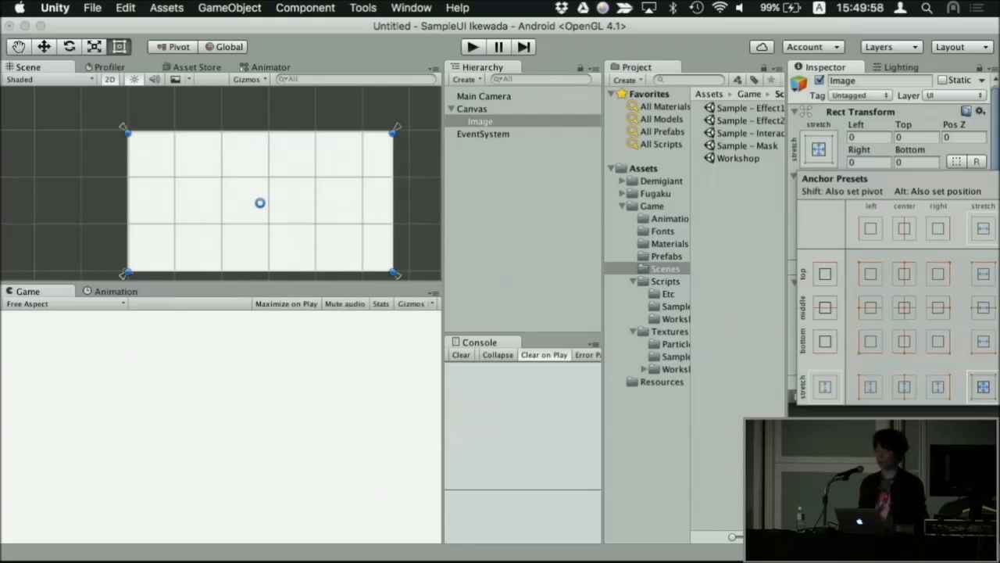
pyautogui.click(877, 391)
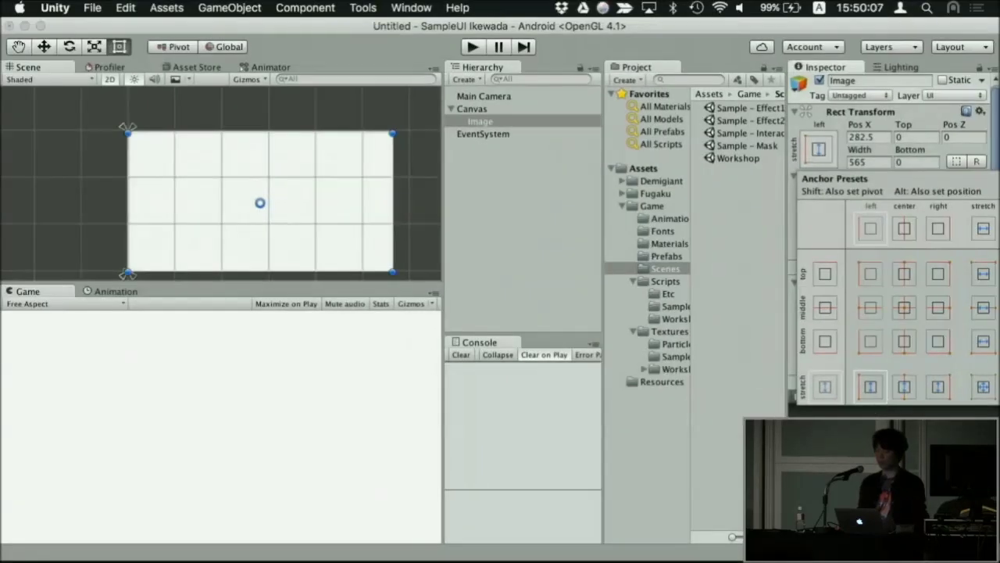
pyautogui.press('Escape')
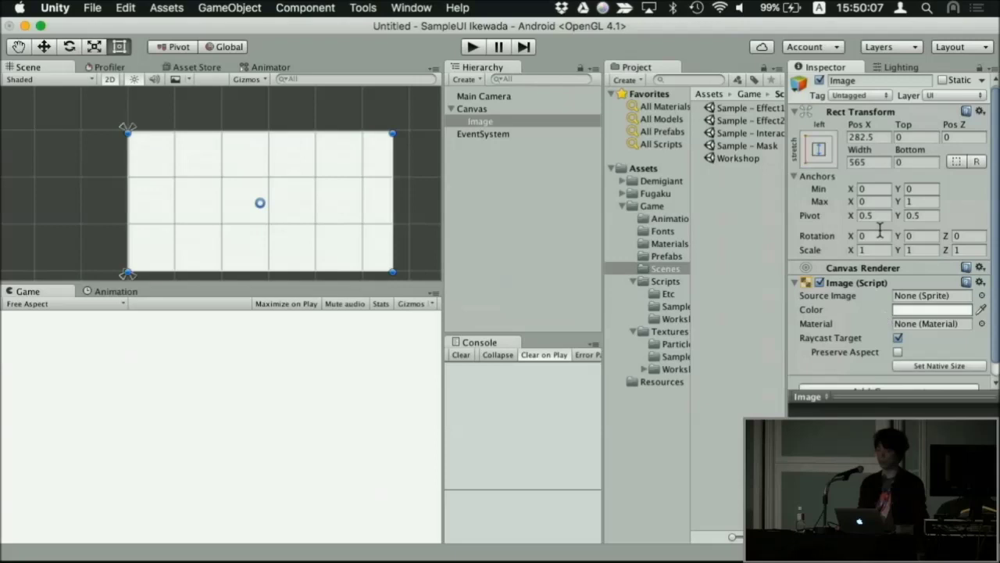
# Step: Set the Image's Width to 200 and Pos X to 0, and test the vertical stretch by resizing the Game view
pyautogui.click(876, 161)
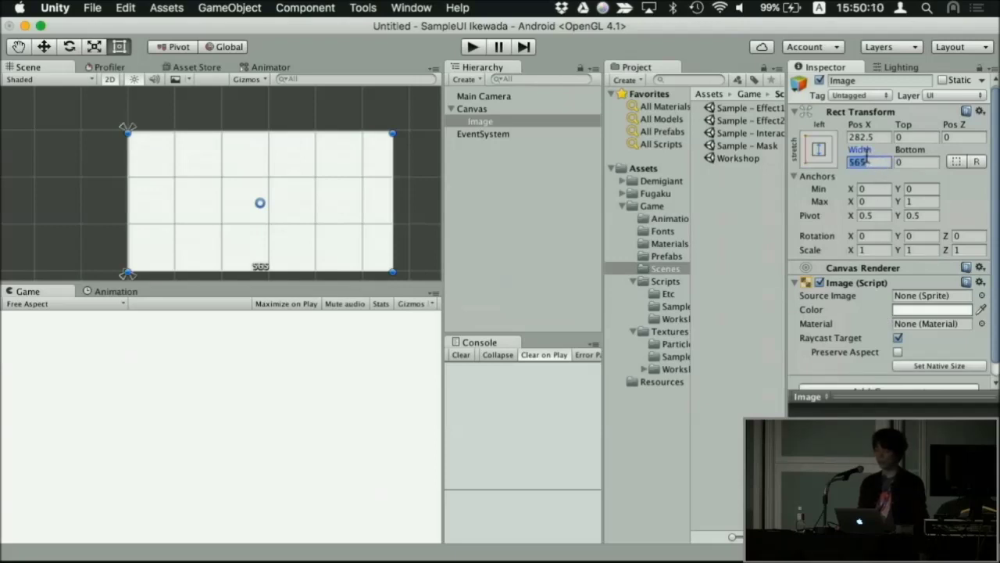
pyautogui.write('200')
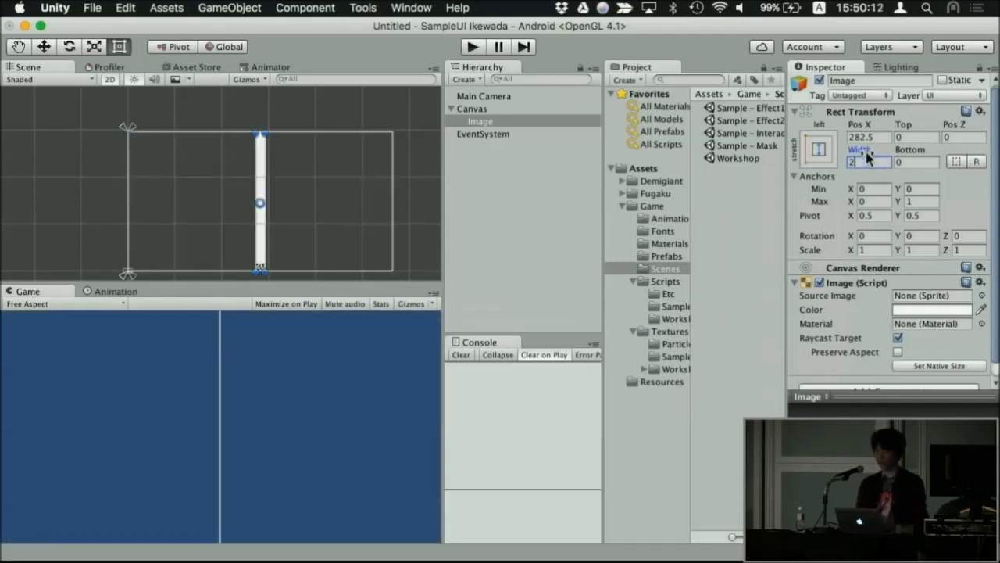
pyautogui.click(876, 138)
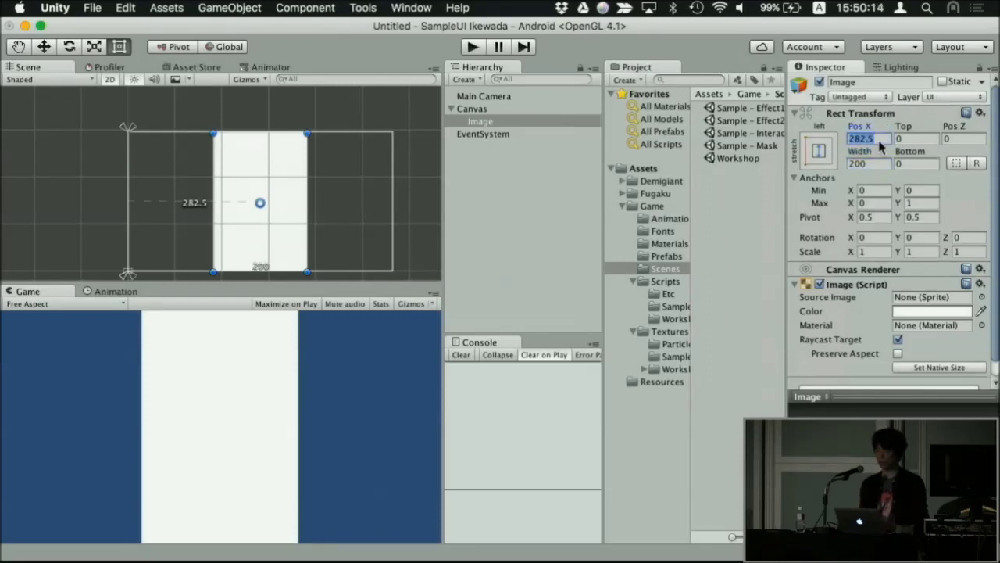
pyautogui.write('0')
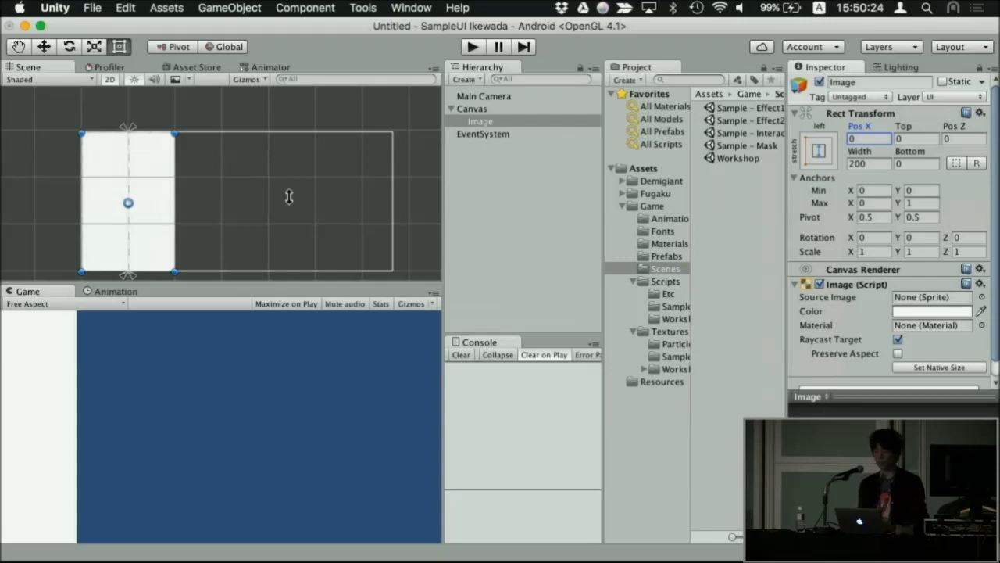
pyautogui.moveTo(236, 278); pyautogui.dragTo(260, 324)
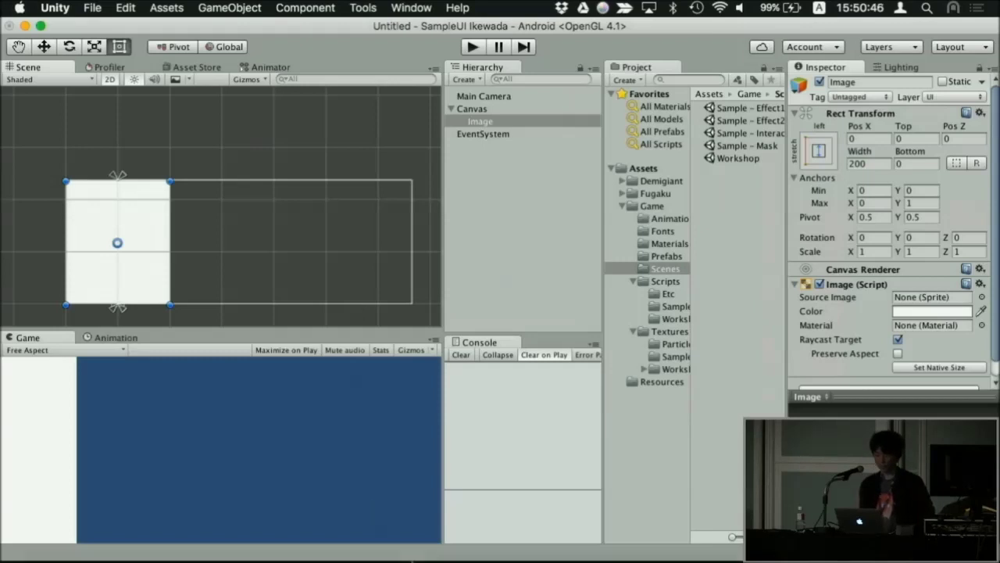
# Step: Switch to the Keynote deck and start the slideshow from slide 33, "RectTransformの設定はとても複雑だ"
pyautogui.click(630, 543)
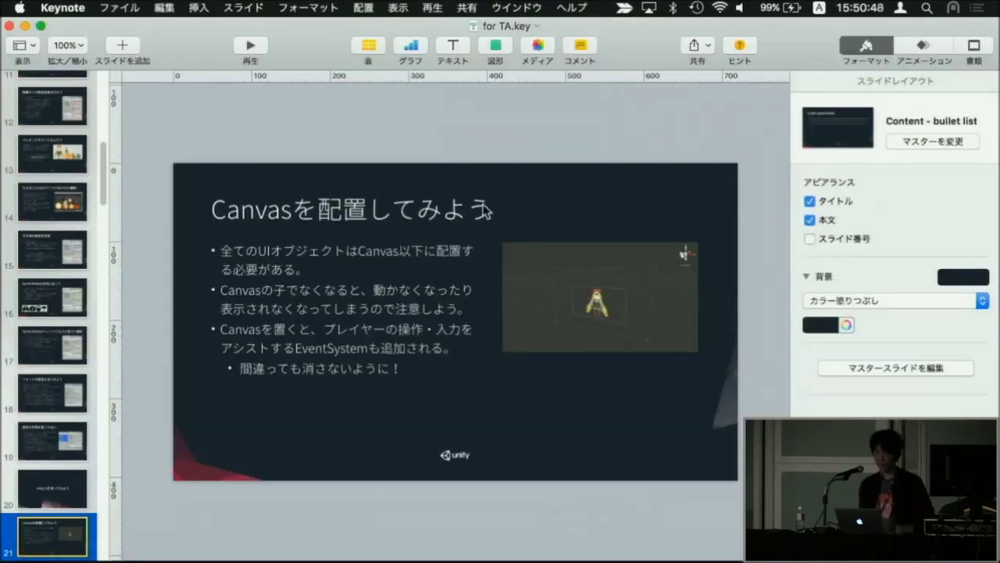
pyautogui.scroll(-5, 67, 257)
pyautogui.click(59, 443)
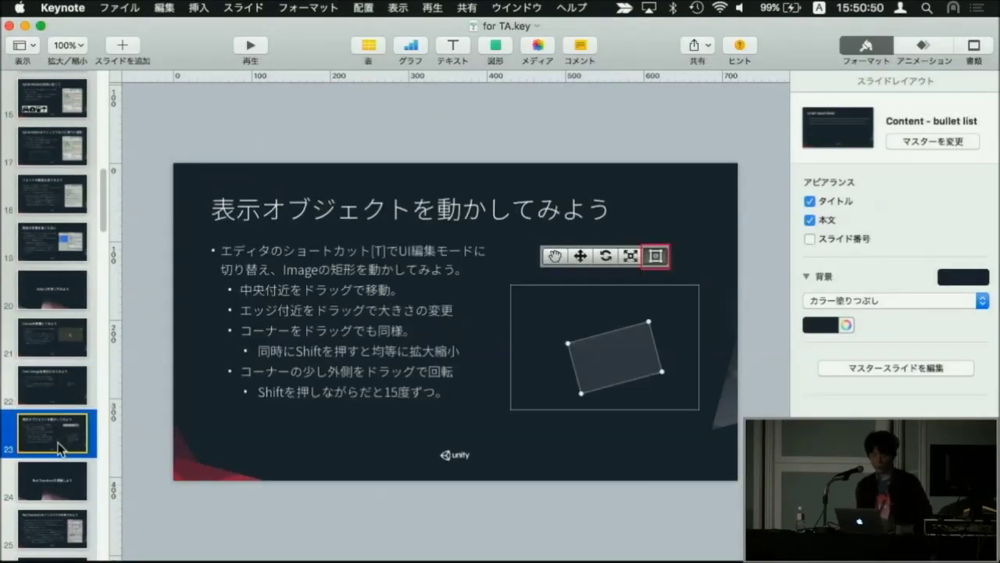
pyautogui.scroll(-5, 60, 437)
pyautogui.click(58, 410)
pyautogui.scroll(-3, 59, 426)
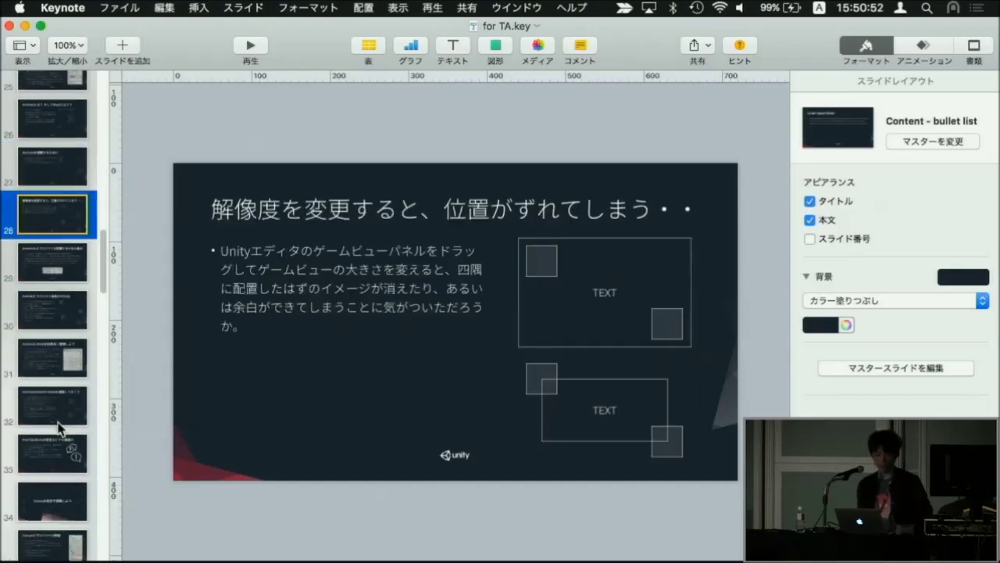
pyautogui.click(59, 422)
pyautogui.click(64, 457)
pyautogui.scroll(-2, 64, 457)
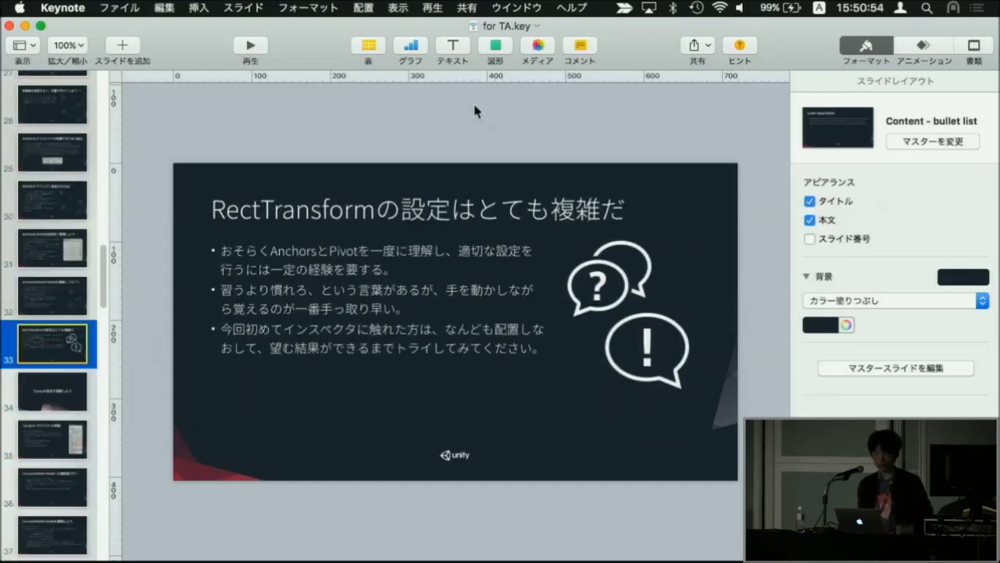
pyautogui.click(251, 44)
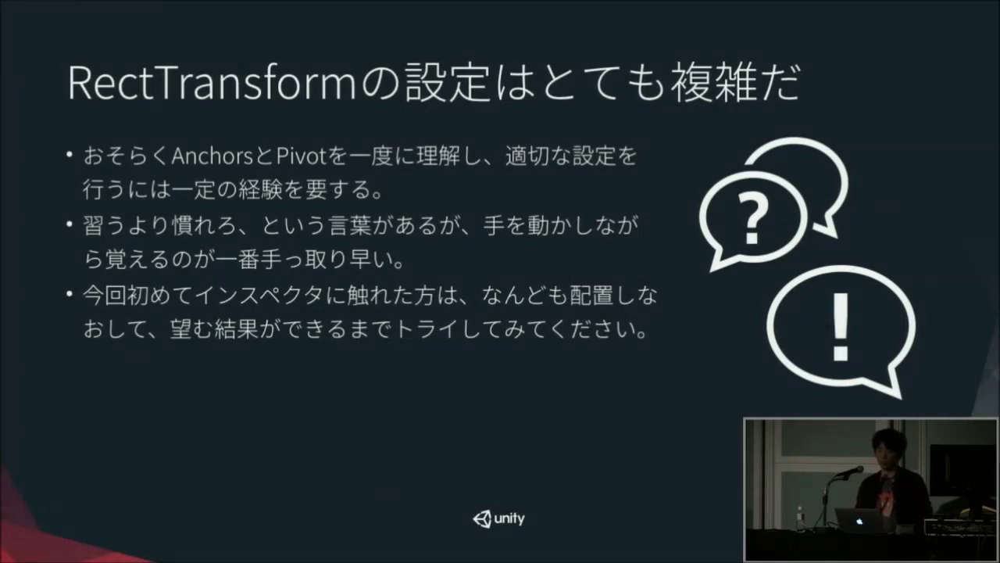